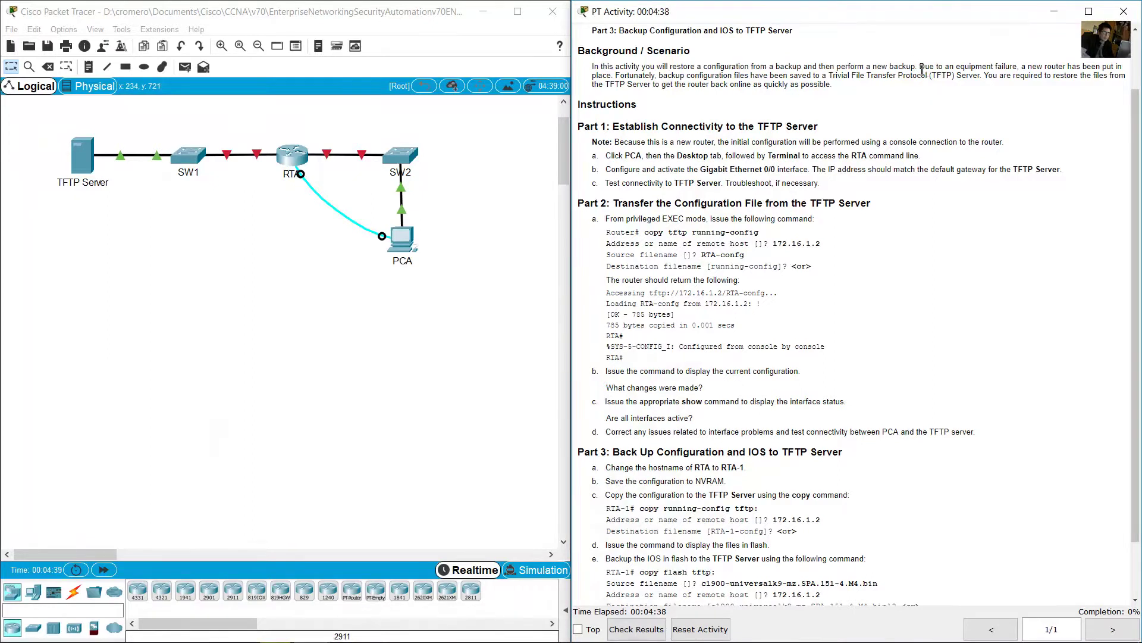
- Read the activity's background scenario and the Part 1 instructions for establishing connectivity to the TFTP Server
{"action": "left_click_drag", "start_coordinate": [921, 69], "coordinate": [985, 78]}
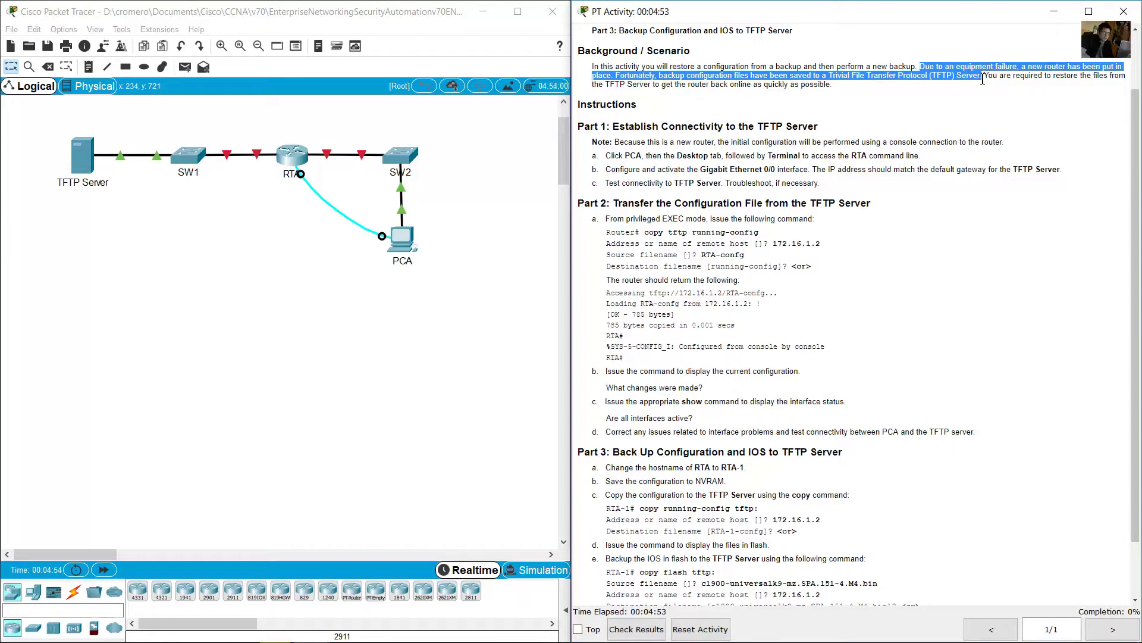
{"action": "scroll", "coordinate": [721, 234], "scroll_direction": "down", "scroll_amount": 1}
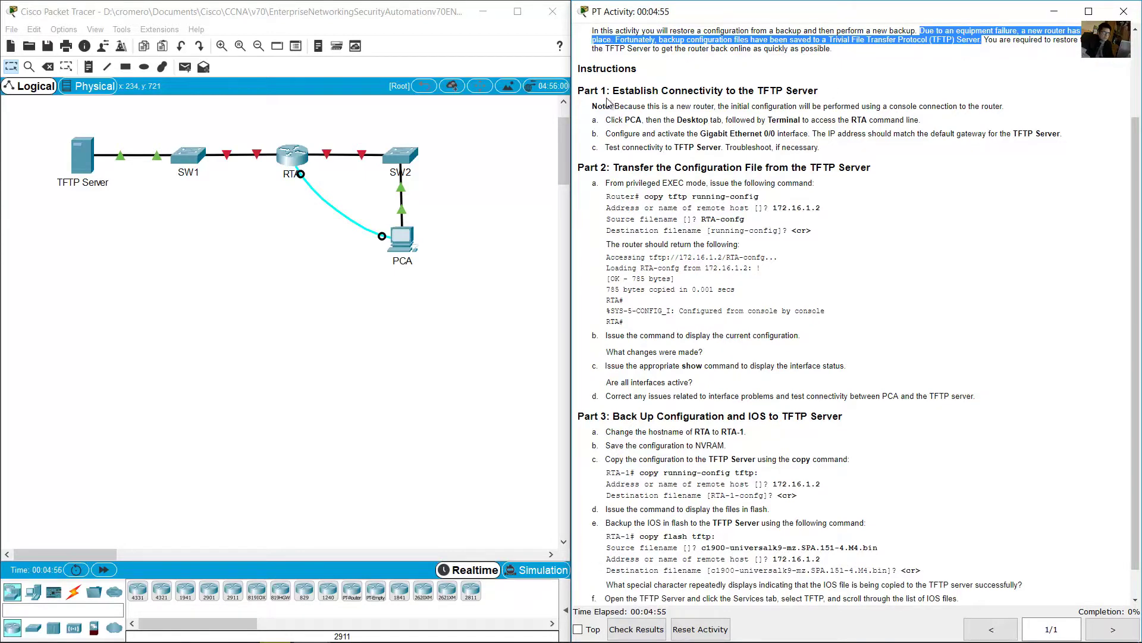
{"action": "left_click_drag", "start_coordinate": [614, 90], "coordinate": [818, 90]}
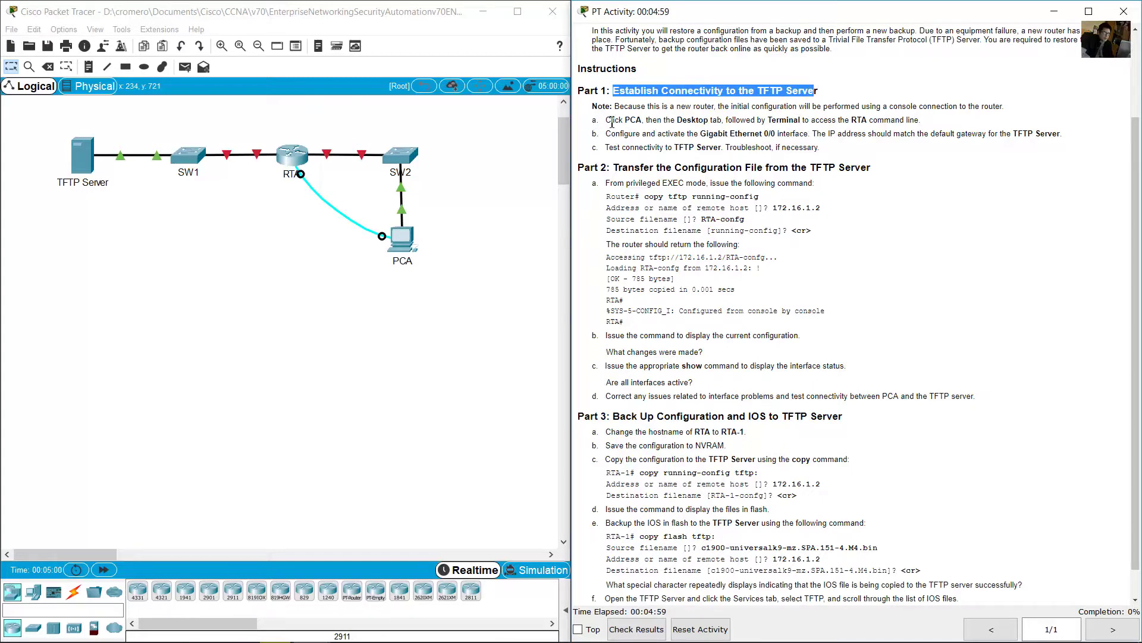
{"action": "left_click_drag", "start_coordinate": [624, 106], "coordinate": [983, 114]}
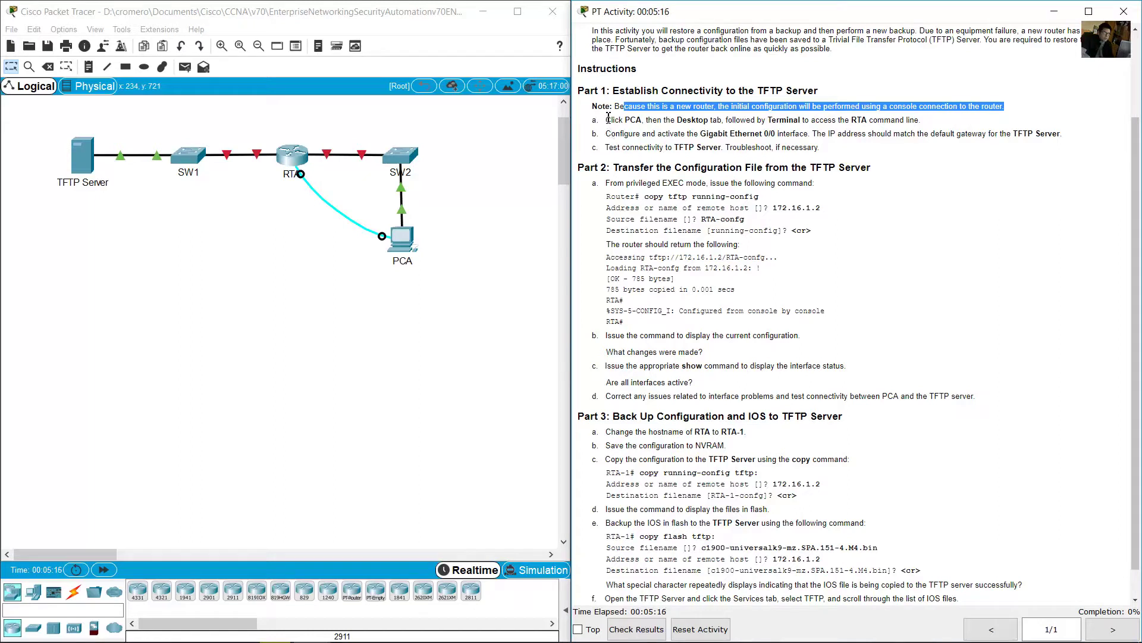
{"action": "left_click_drag", "start_coordinate": [608, 118], "coordinate": [718, 118]}
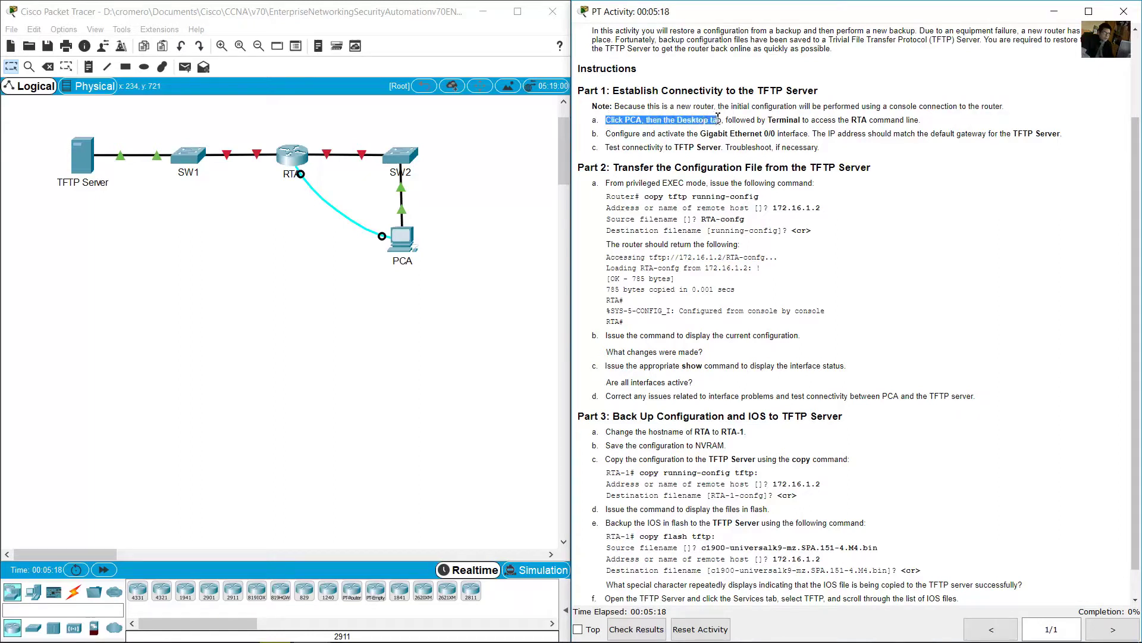
- Open the Terminal application on PCA, placing its window clear of the activity instructions
{"action": "left_click_drag", "start_coordinate": [485, 226], "coordinate": [384, 282]}
{"action": "left_click", "coordinate": [407, 247]}
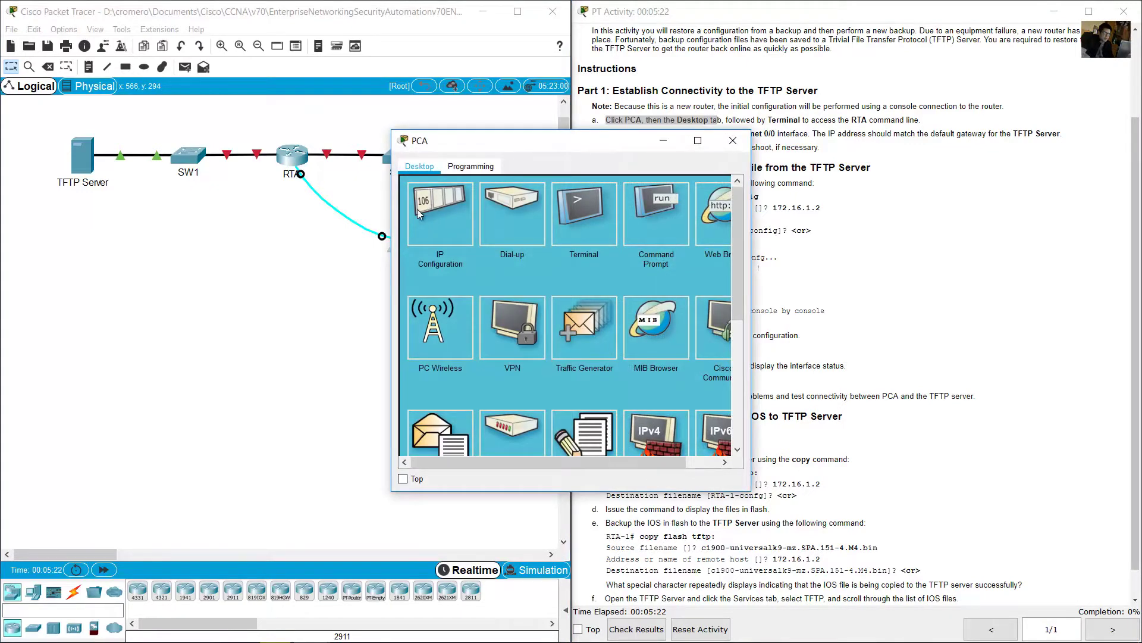
{"action": "left_click_drag", "start_coordinate": [453, 141], "coordinate": [132, 260]}
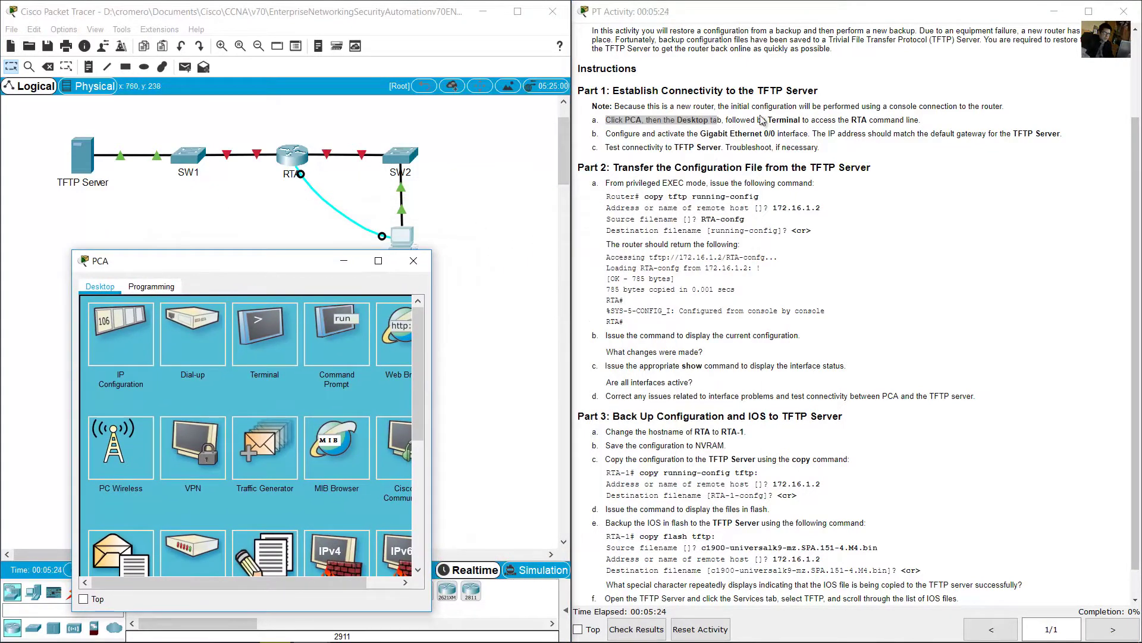
{"action": "left_click_drag", "start_coordinate": [767, 120], "coordinate": [930, 122]}
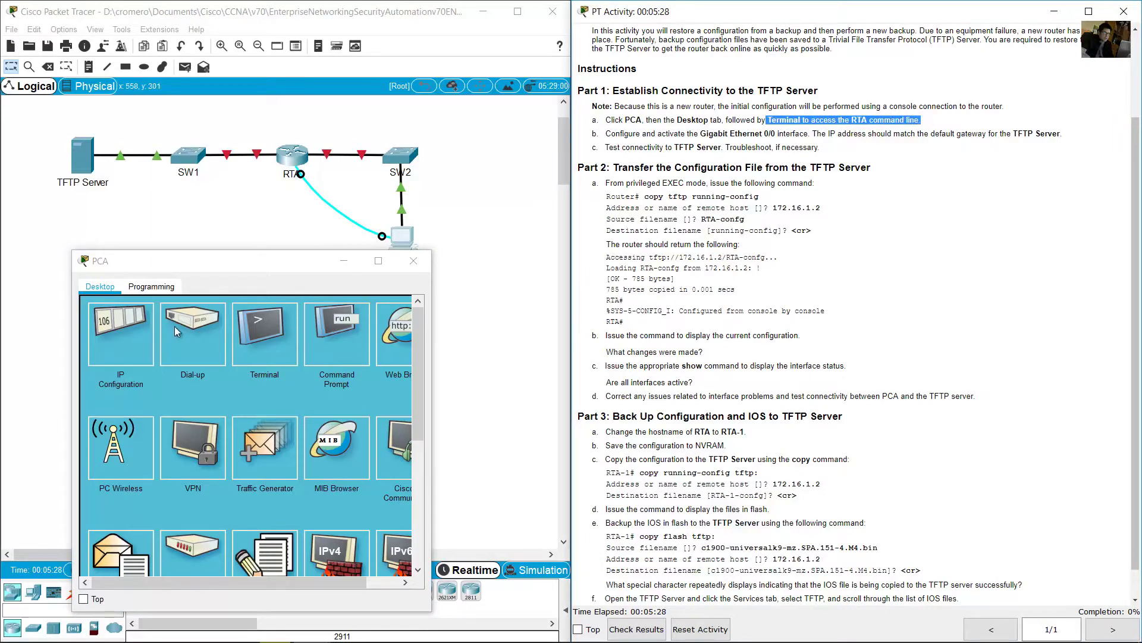
{"action": "left_click", "coordinate": [288, 348]}
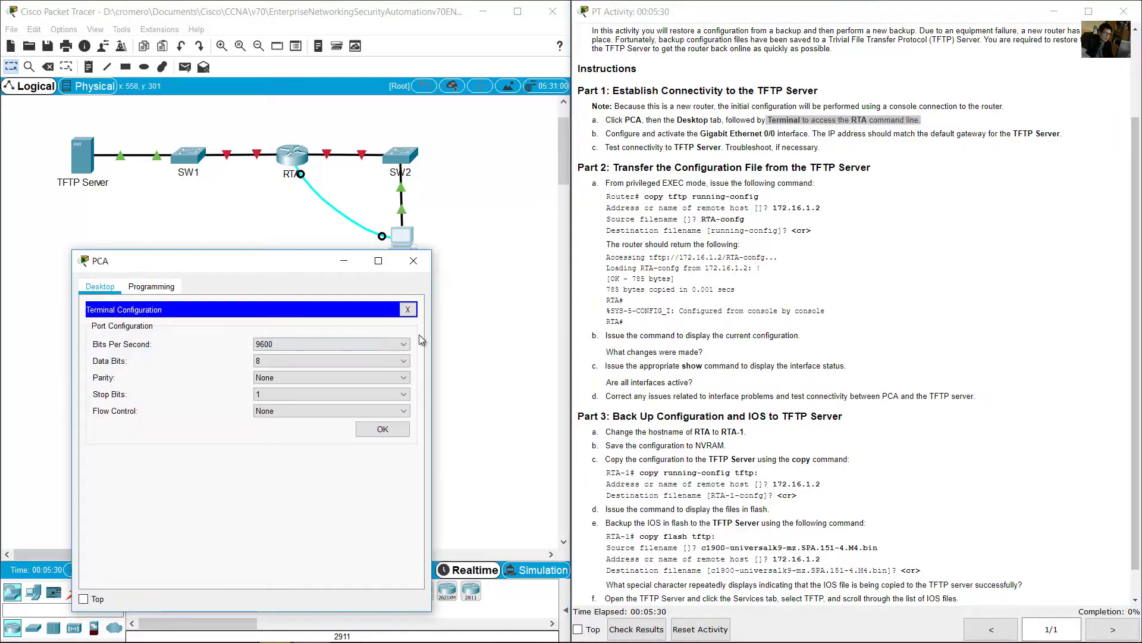
- Widen PCA's window, accept the default terminal port settings and start the console session with router RTA
{"action": "left_click_drag", "start_coordinate": [431, 335], "coordinate": [536, 328]}
{"action": "left_click", "coordinate": [461, 229]}
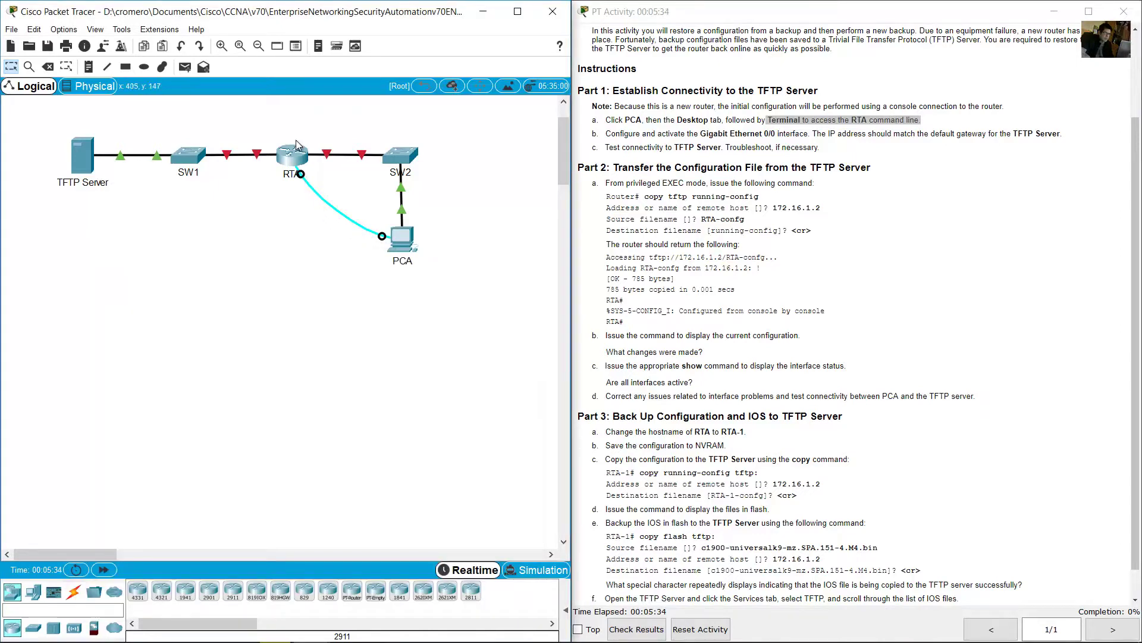
{"action": "left_click_drag", "start_coordinate": [269, 110], "coordinate": [302, 186]}
{"action": "left_click", "coordinate": [402, 238]}
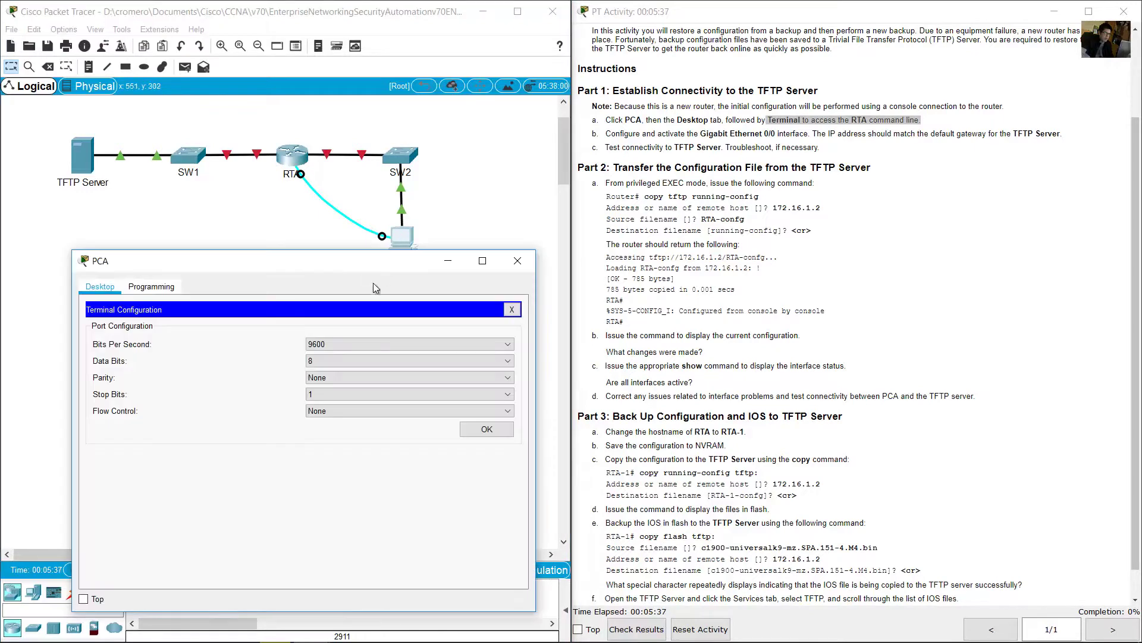
{"action": "left_click", "coordinate": [476, 429]}
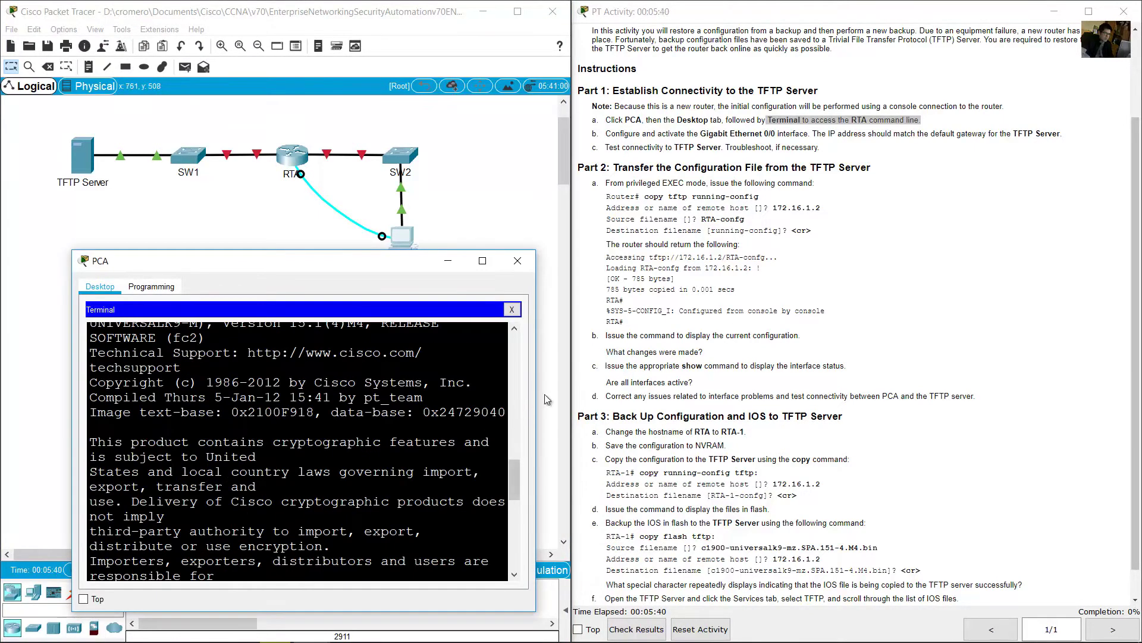
{"action": "left_click_drag", "start_coordinate": [536, 394], "coordinate": [572, 394]}
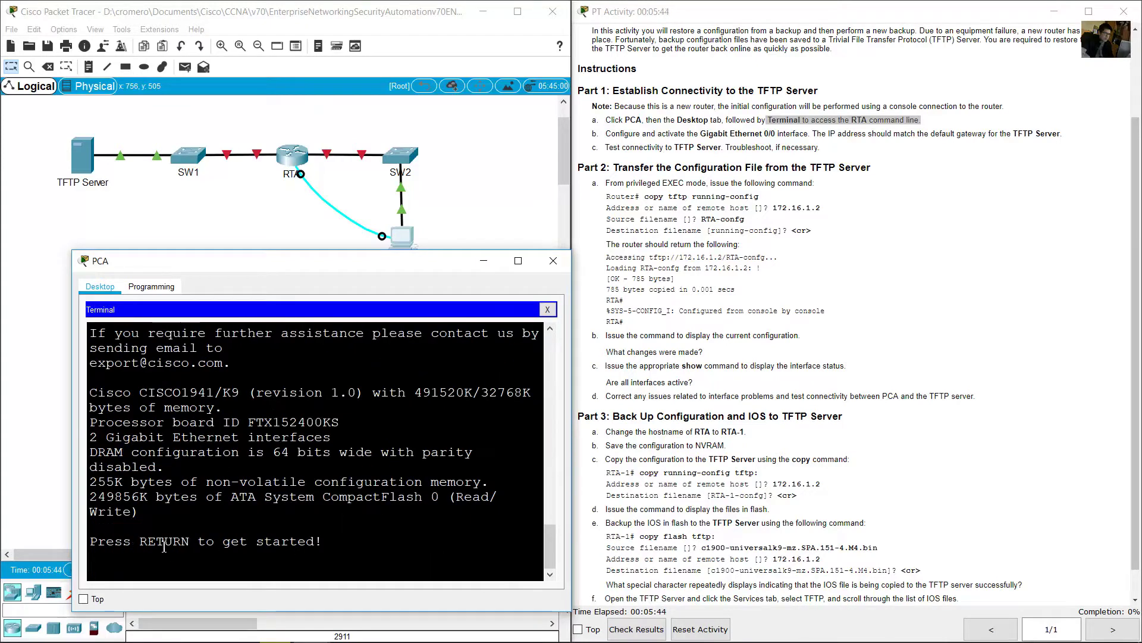
{"action": "key", "text": "Return"}
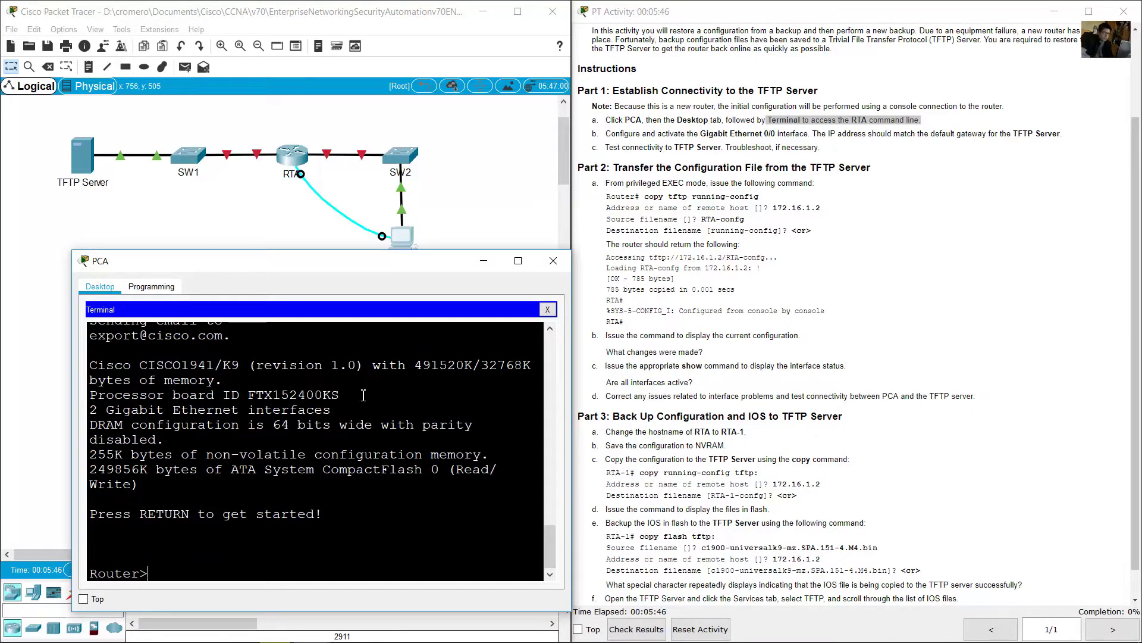
- Review the Gigabit Ethernet 0/0 addressing instruction and run ipconfig in the TFTP Server's command prompt
{"action": "left_click", "coordinate": [648, 148]}
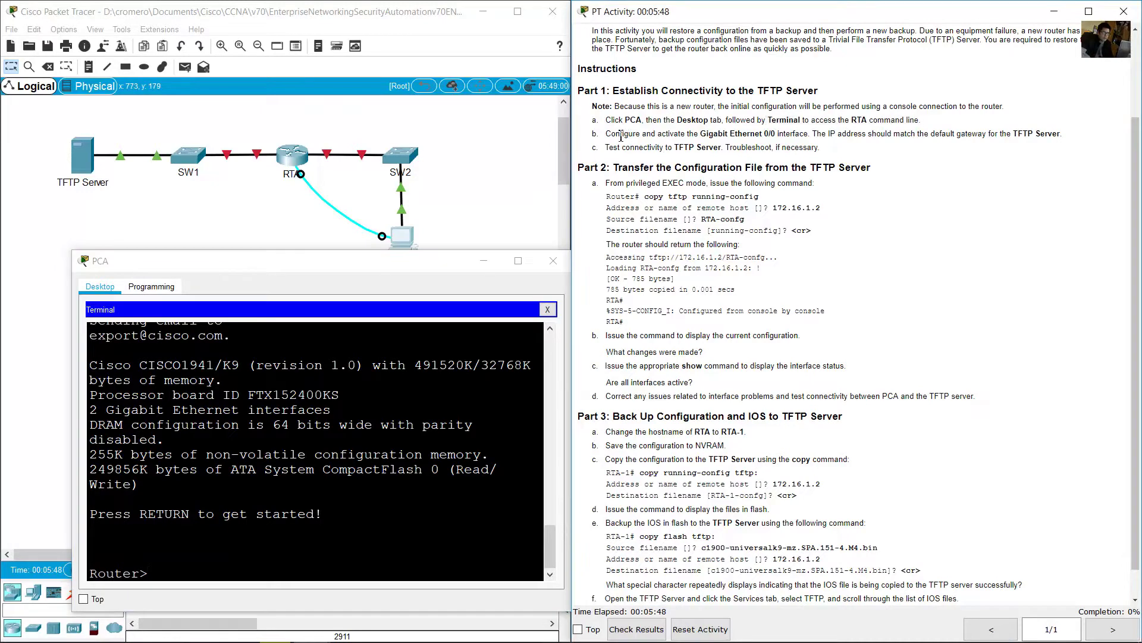
{"action": "left_click_drag", "start_coordinate": [621, 136], "coordinate": [1065, 137]}
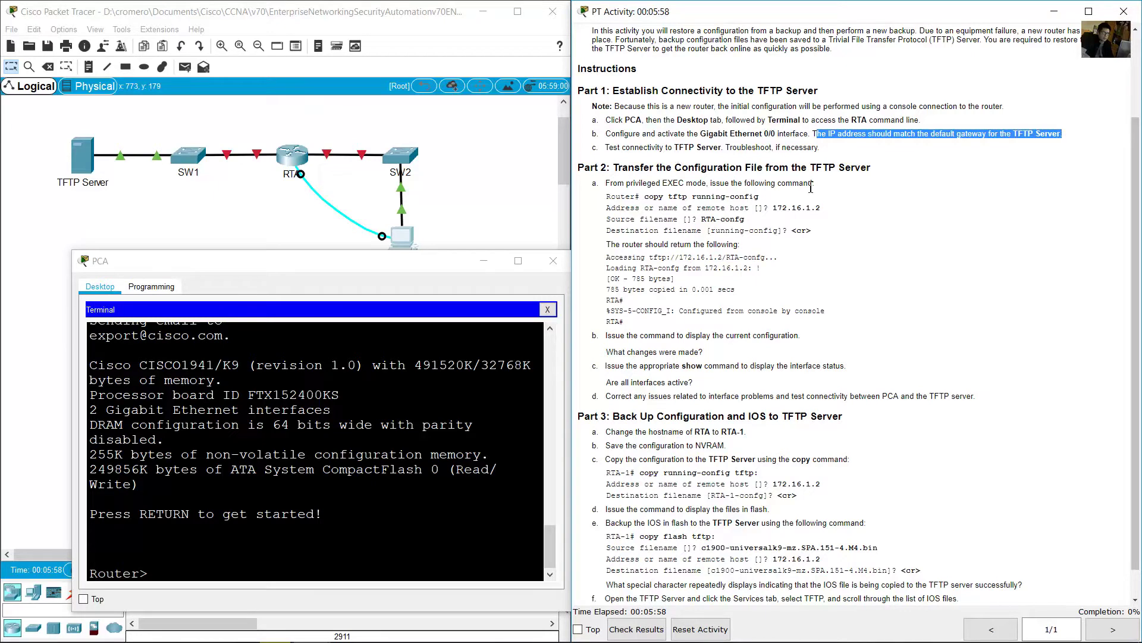
{"action": "scroll", "coordinate": [810, 187], "scroll_direction": "down", "scroll_amount": 2}
{"action": "left_click", "coordinate": [114, 221]}
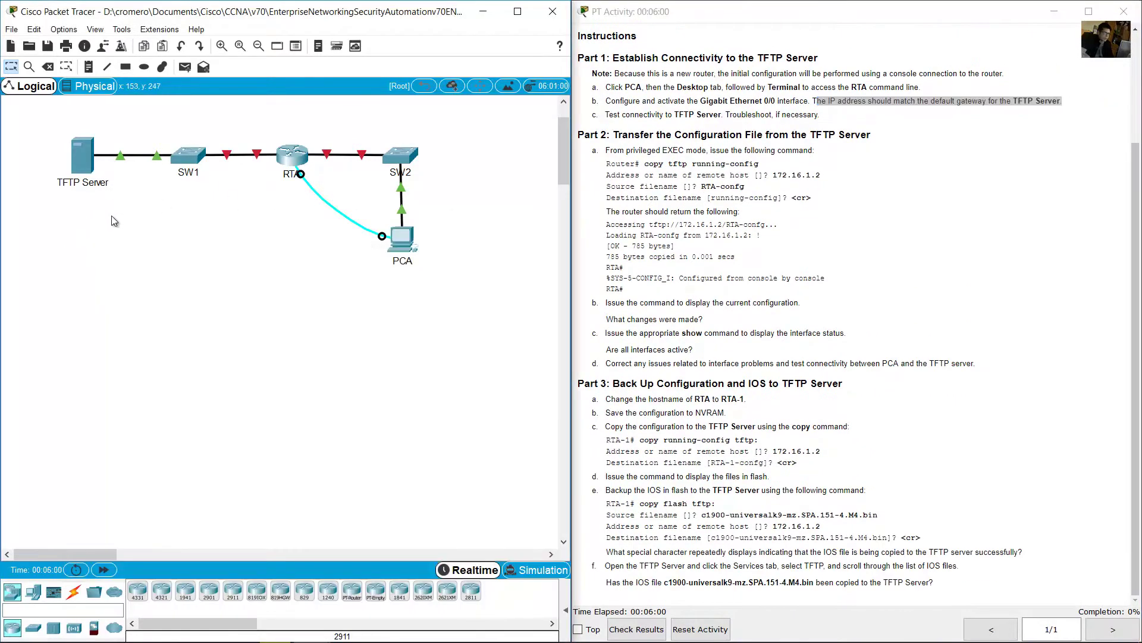
{"action": "left_click", "coordinate": [82, 156]}
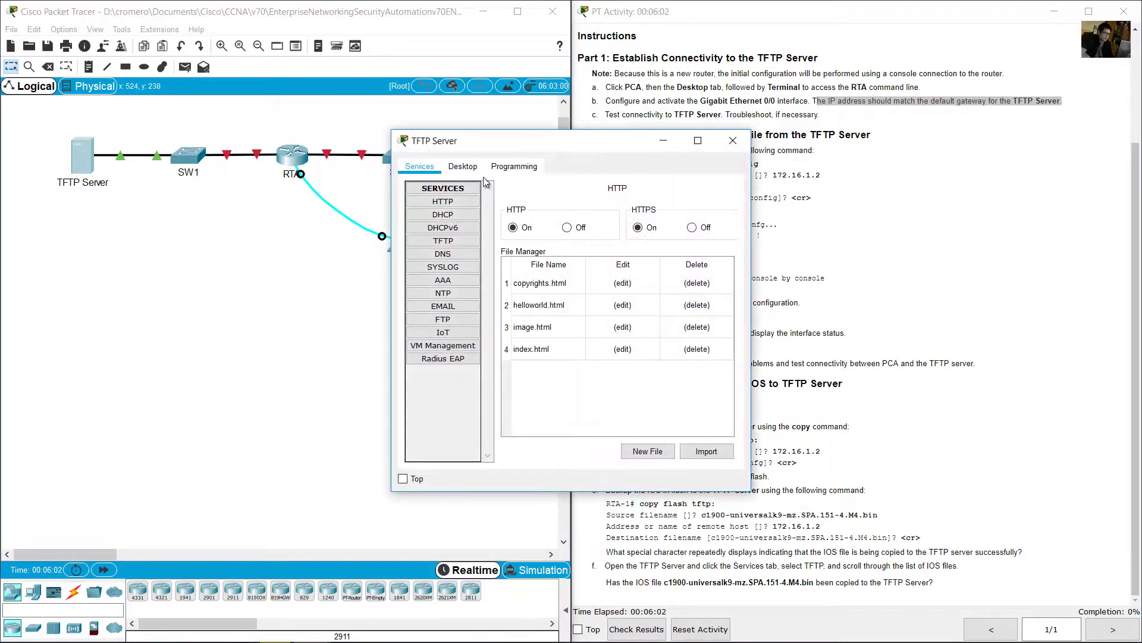
{"action": "left_click", "coordinate": [463, 167]}
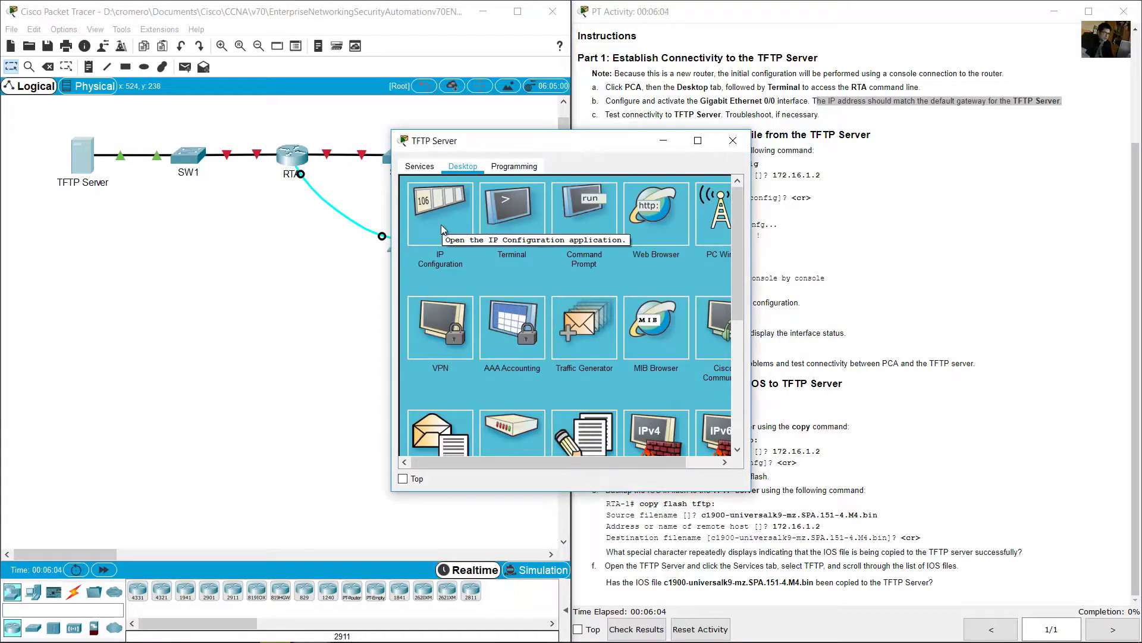
{"action": "left_click", "coordinate": [598, 224]}
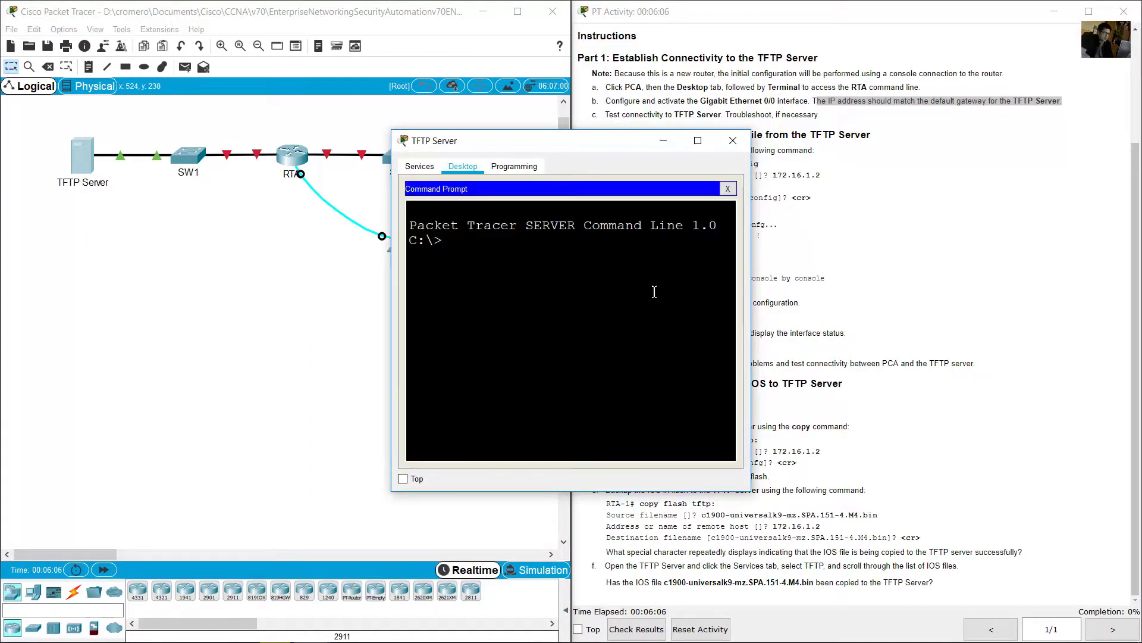
{"action": "type", "text": "ipconfig"}
{"action": "key", "text": "Return"}
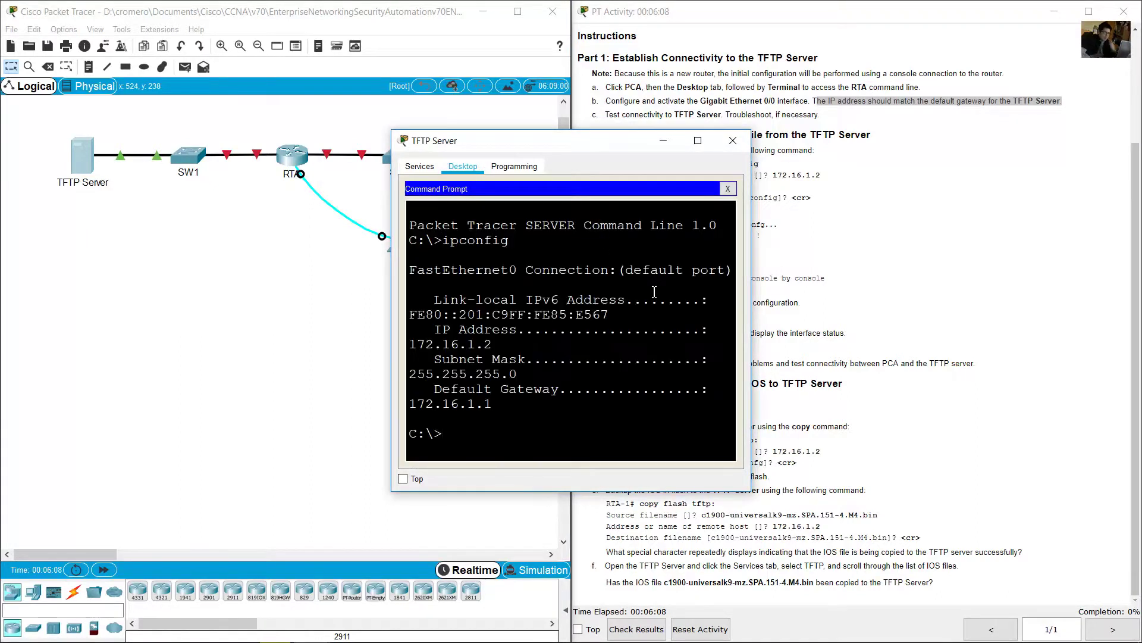
- Widen the TFTP Server window and examine the default gateway and subnet mask in the ipconfig output
{"action": "left_click_drag", "start_coordinate": [746, 291], "coordinate": [1020, 290]}
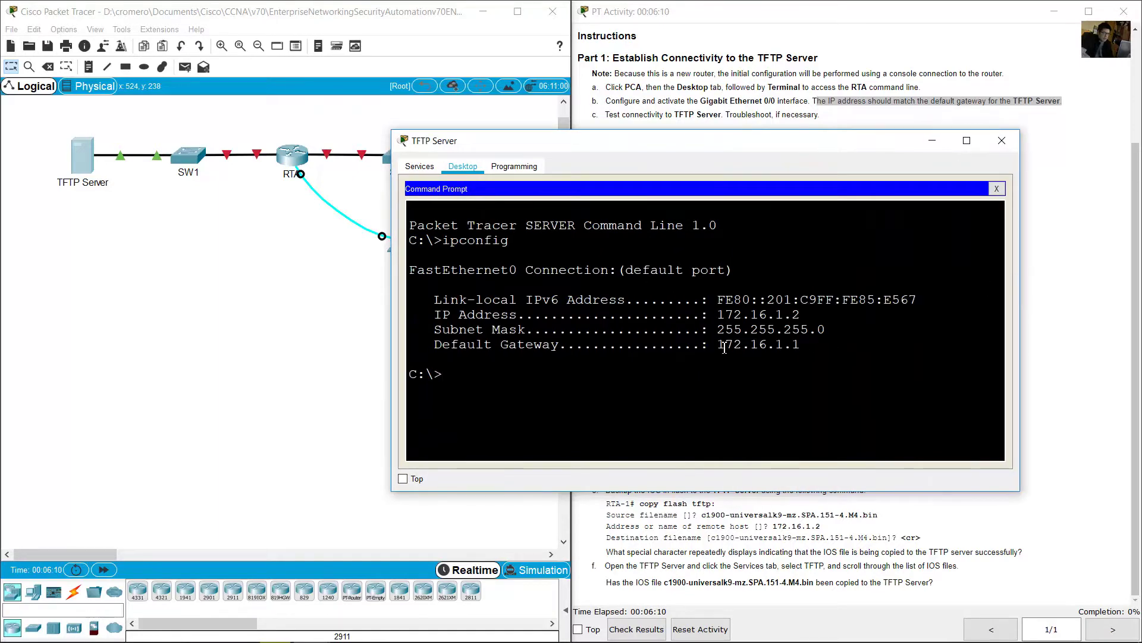
{"action": "left_click_drag", "start_coordinate": [718, 347], "coordinate": [796, 346]}
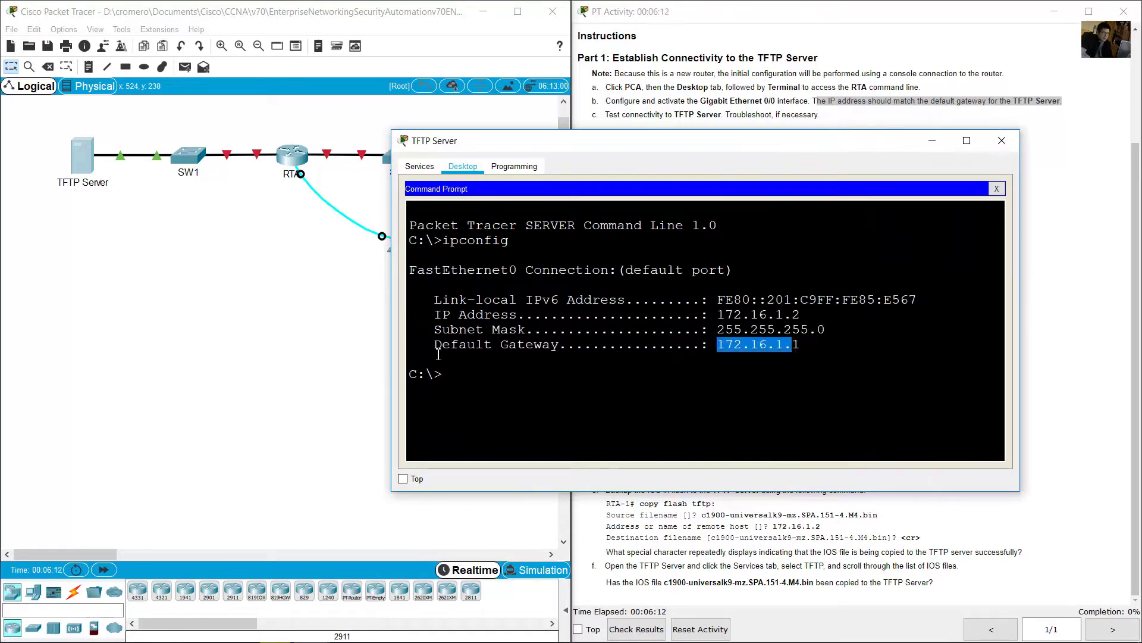
{"action": "left_click_drag", "start_coordinate": [435, 347], "coordinate": [801, 344]}
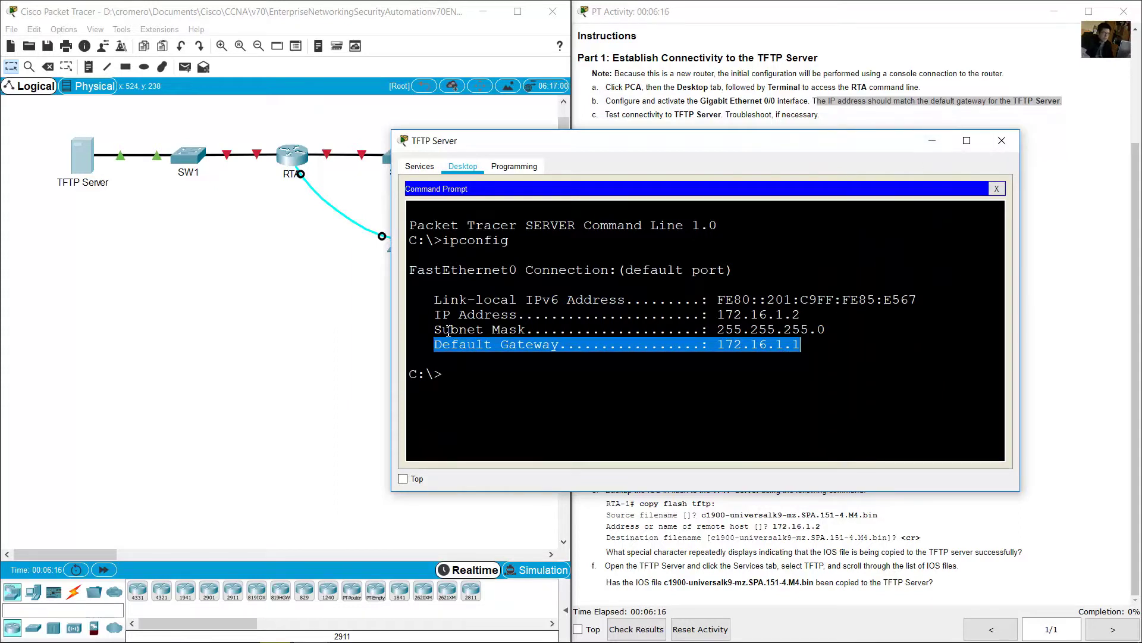
{"action": "left_click_drag", "start_coordinate": [435, 331], "coordinate": [833, 333]}
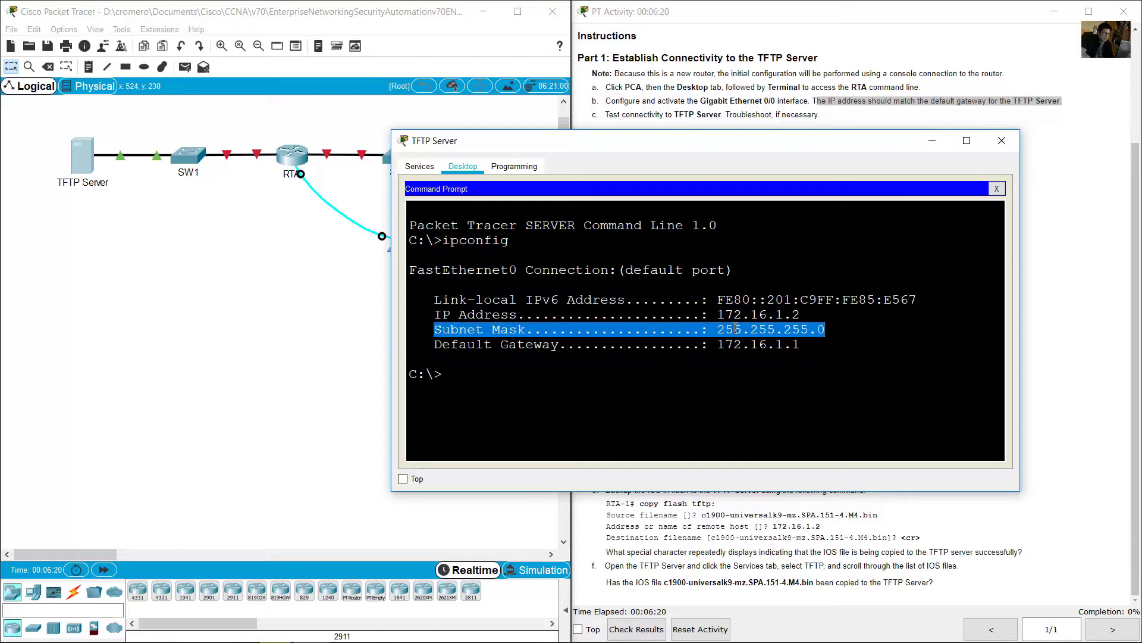
{"action": "left_click_drag", "start_coordinate": [717, 331], "coordinate": [817, 331]}
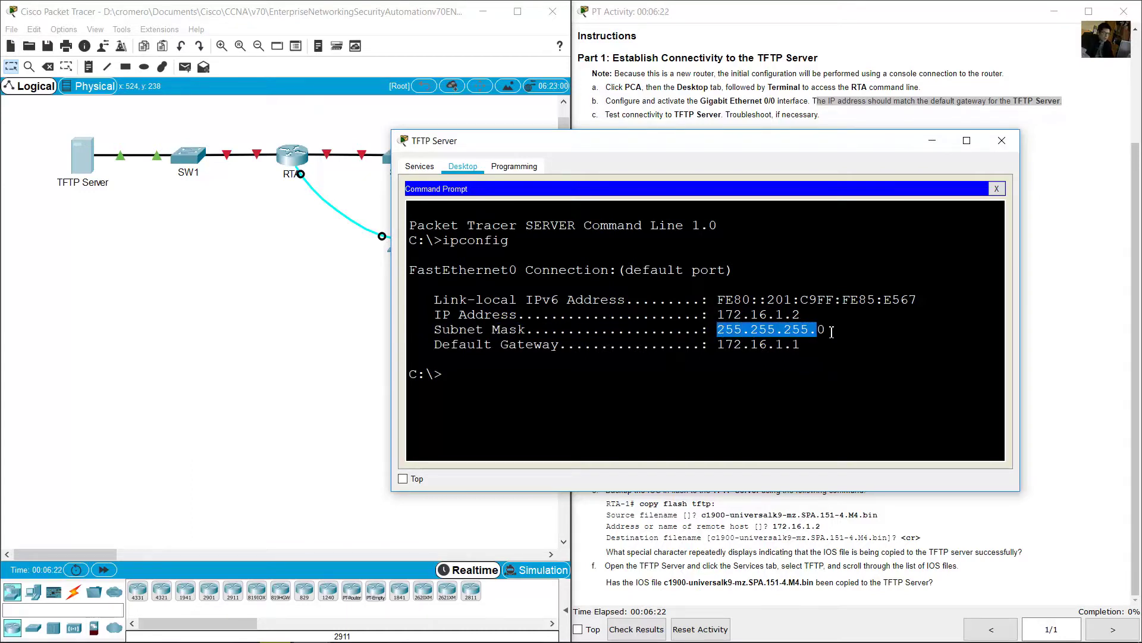
- Return to the router console on PCA and enter global configuration mode with en and conf term
{"action": "left_click", "coordinate": [146, 309]}
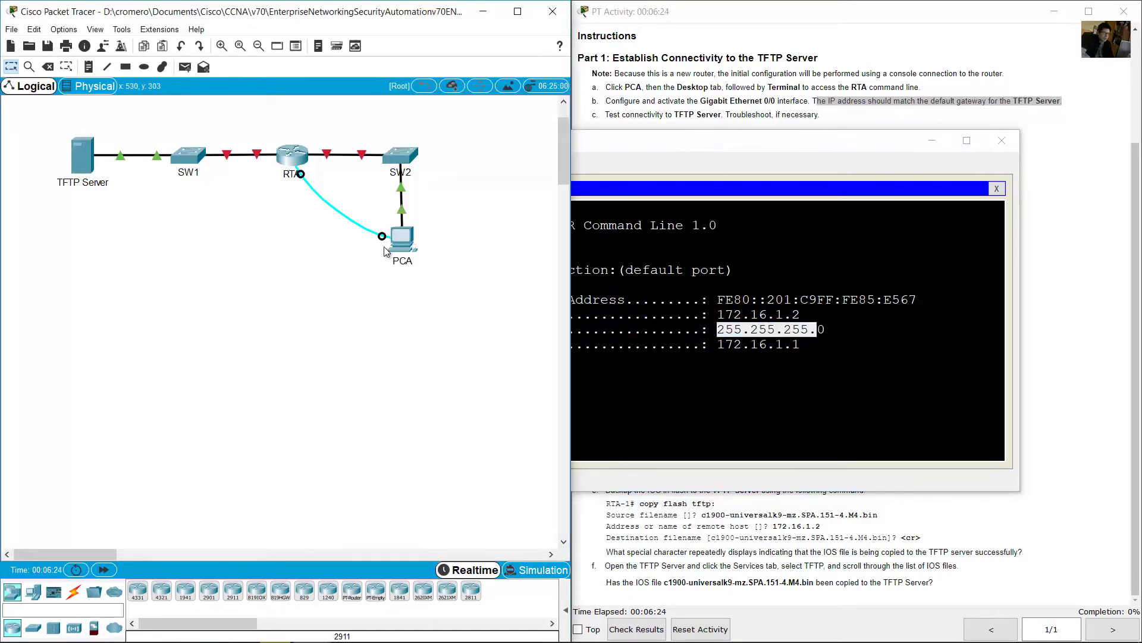
{"action": "left_click", "coordinate": [402, 238]}
{"action": "left_click_drag", "start_coordinate": [161, 573], "coordinate": [89, 573]}
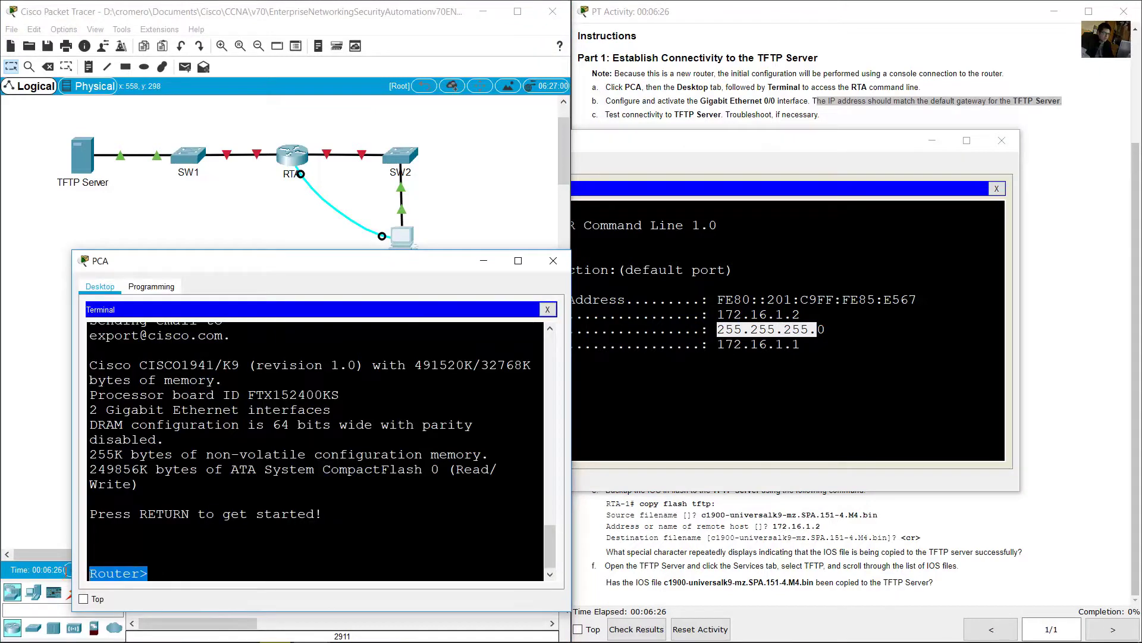
{"action": "left_click", "coordinate": [835, 121]}
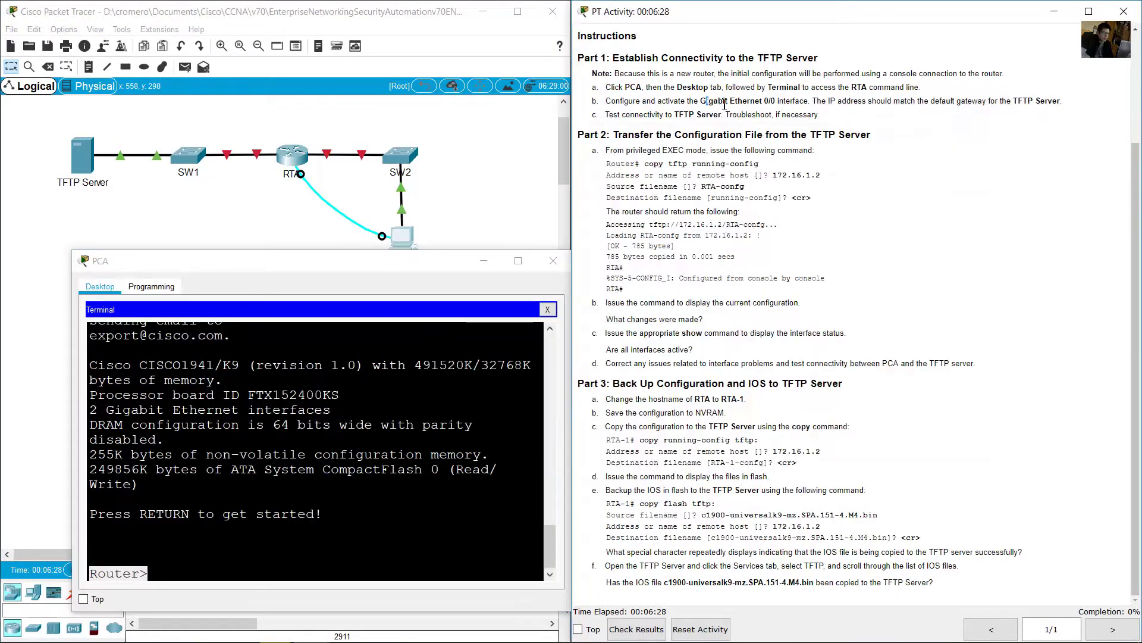
{"action": "left_click_drag", "start_coordinate": [707, 103], "coordinate": [777, 102]}
{"action": "left_click", "coordinate": [328, 519]}
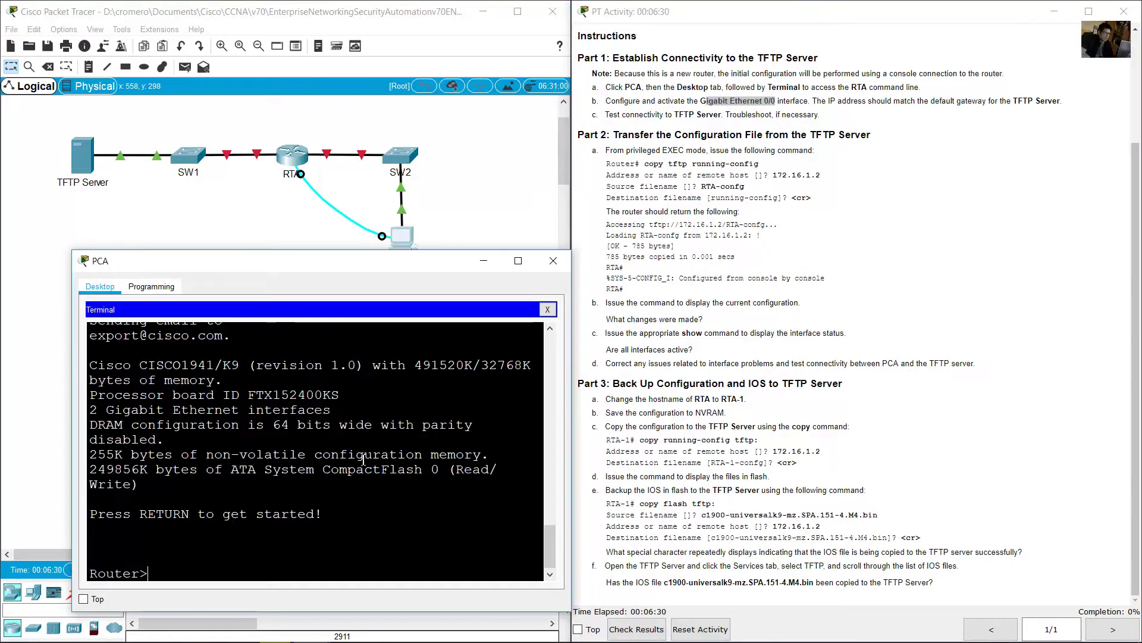
{"action": "type", "text": "en"}
{"action": "key", "text": "Return"}
{"action": "type", "text": "conf term"}
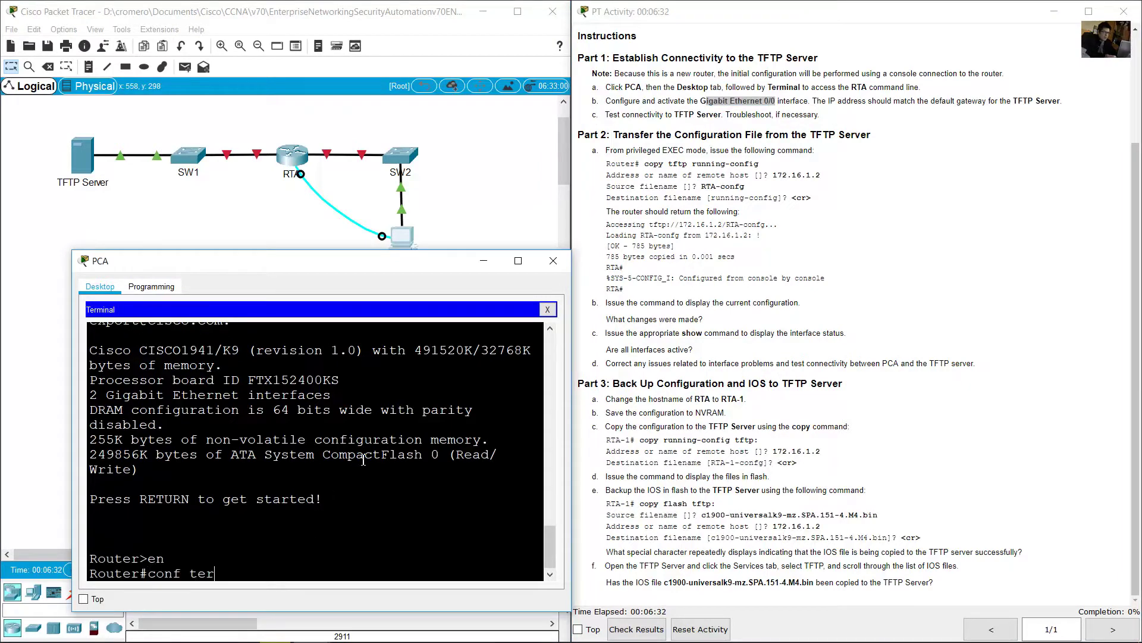
{"action": "key", "text": "Return"}
- Configure the router's g0/0 interface with IP address 172.16.1.1 and mask 255.255.255.0, and activate it with no shutdown
{"action": "type", "text": "int g0/"}
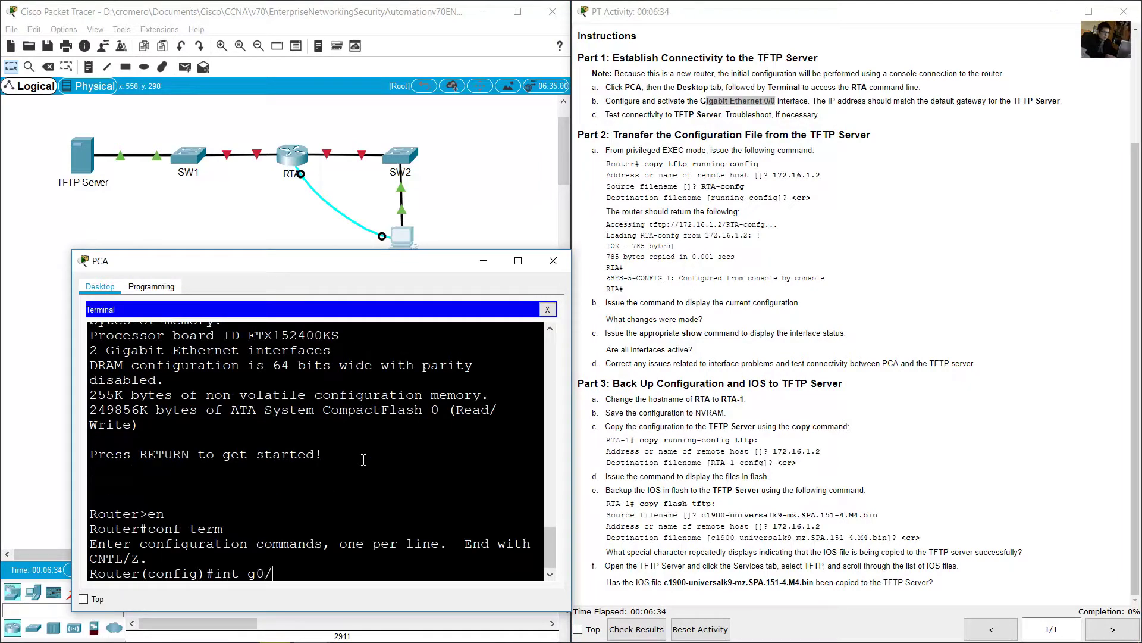
{"action": "type", "text": "0"}
{"action": "key", "text": "Return"}
{"action": "type", "text": "ip add"}
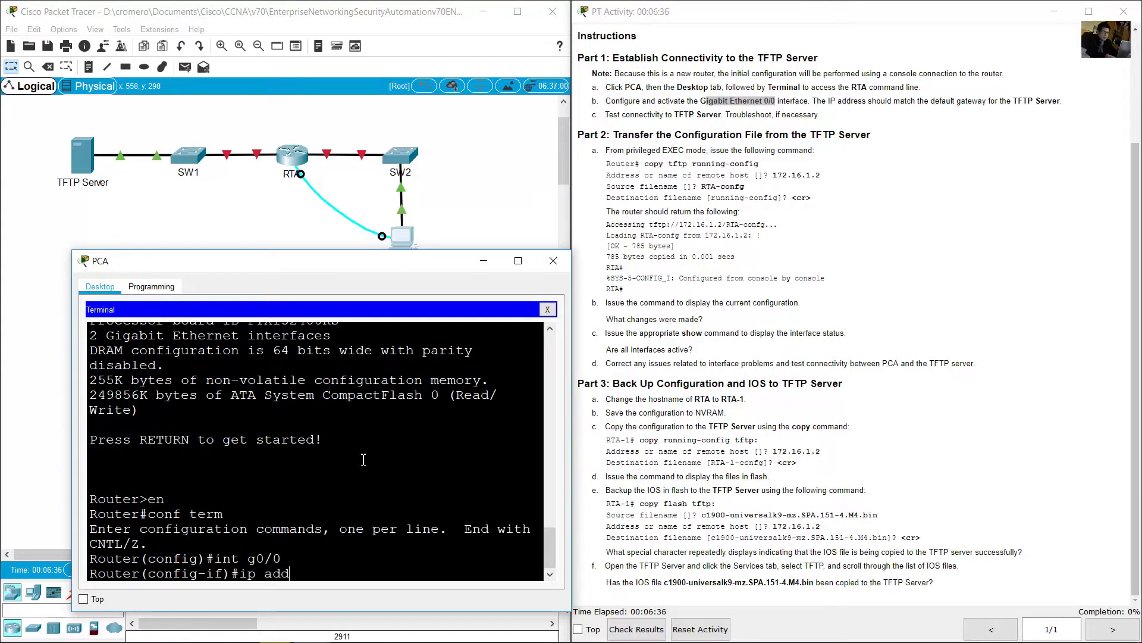
{"action": "type", "text": "ress 172.1"}
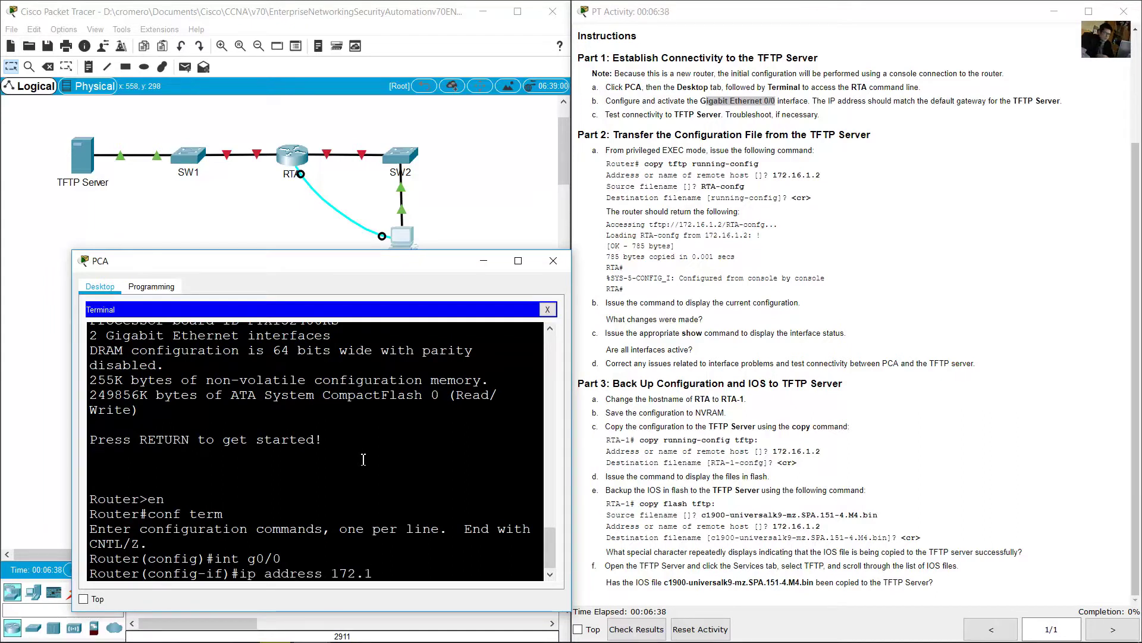
{"action": "type", "text": "6.1.1 255.255."}
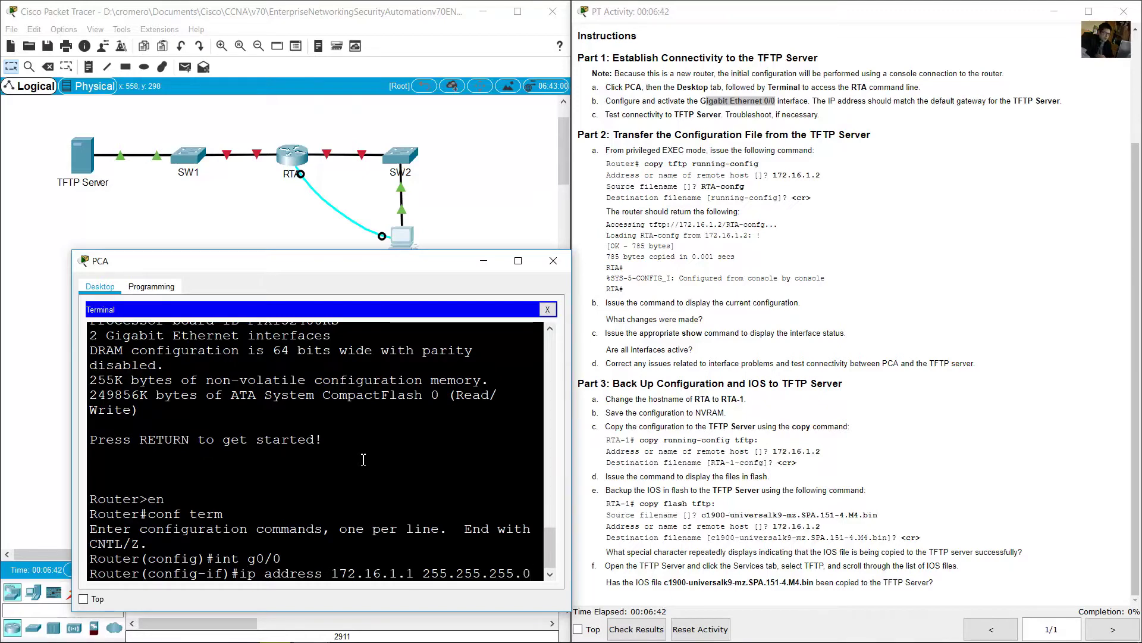
{"action": "type", "text": "255.0"}
{"action": "key", "text": "Return"}
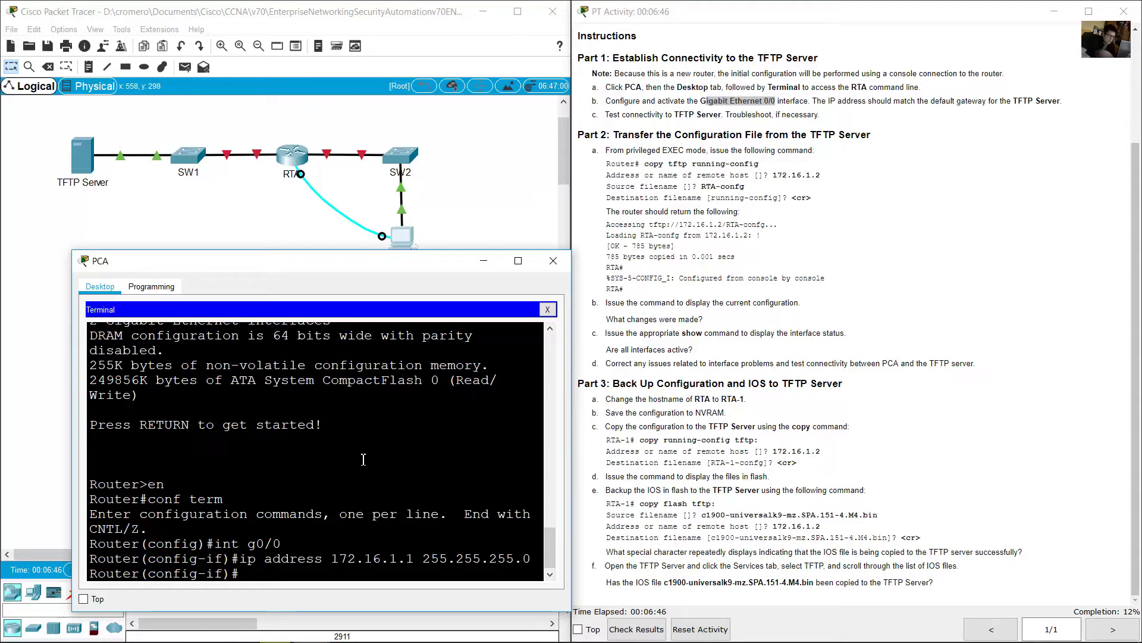
{"action": "type", "text": "no shutdown"}
{"action": "key", "text": "Return"}
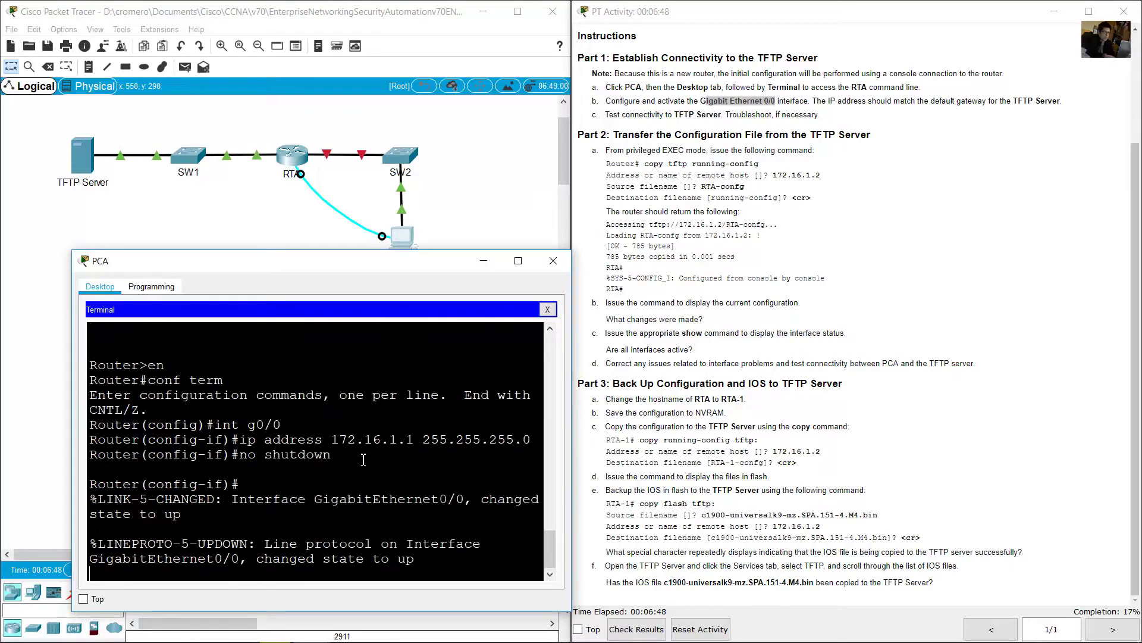
- Review the instruction on testing TFTP Server connectivity and check the server's IP address in its ipconfig output
{"action": "left_click", "coordinate": [174, 127]}
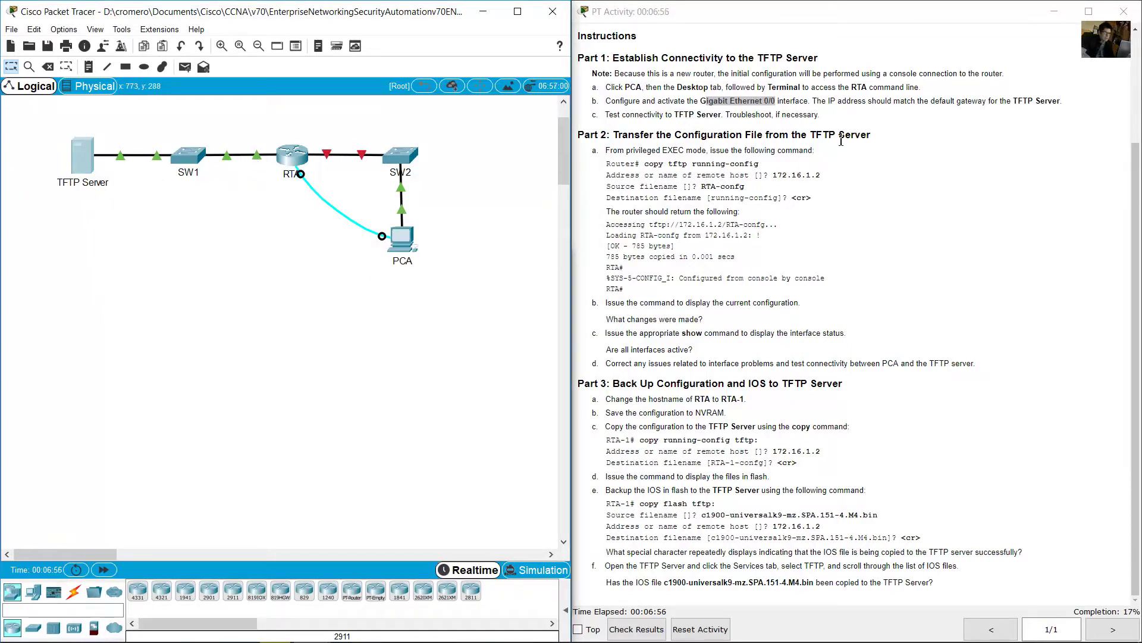
{"action": "left_click", "coordinate": [864, 130]}
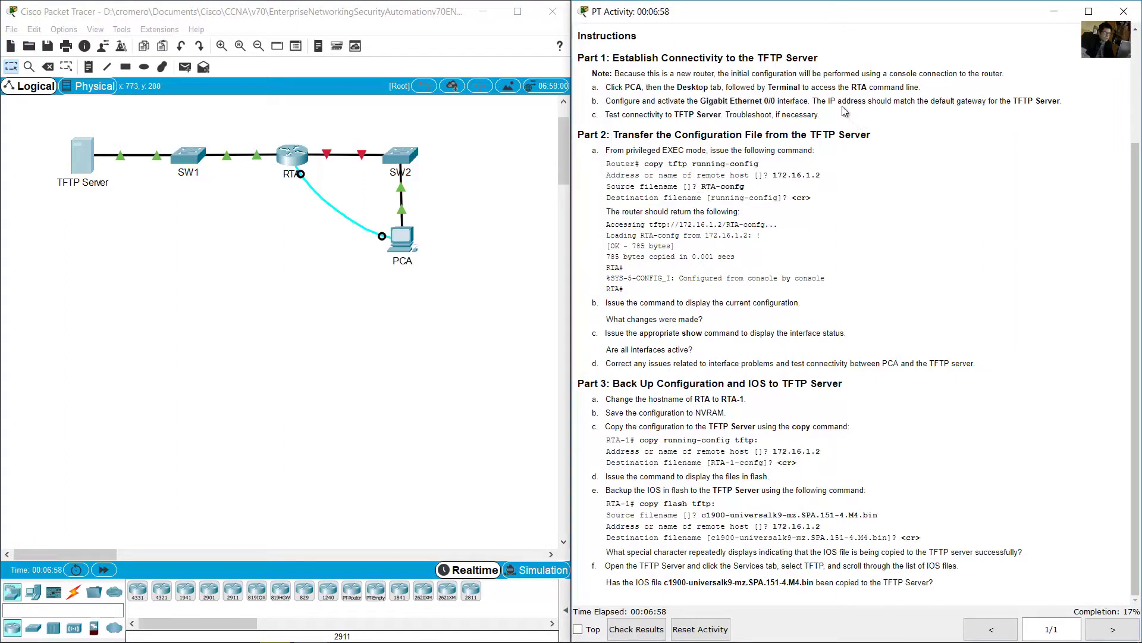
{"action": "left_click_drag", "start_coordinate": [619, 114], "coordinate": [725, 113]}
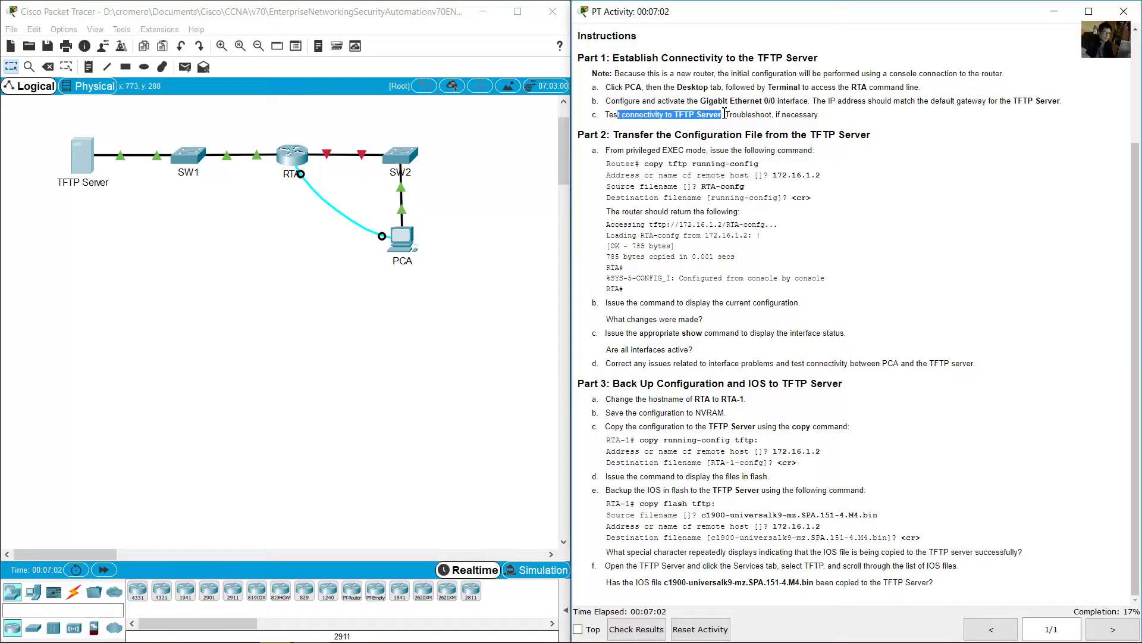
{"action": "left_click", "coordinate": [84, 161]}
{"action": "left_click", "coordinate": [784, 302]}
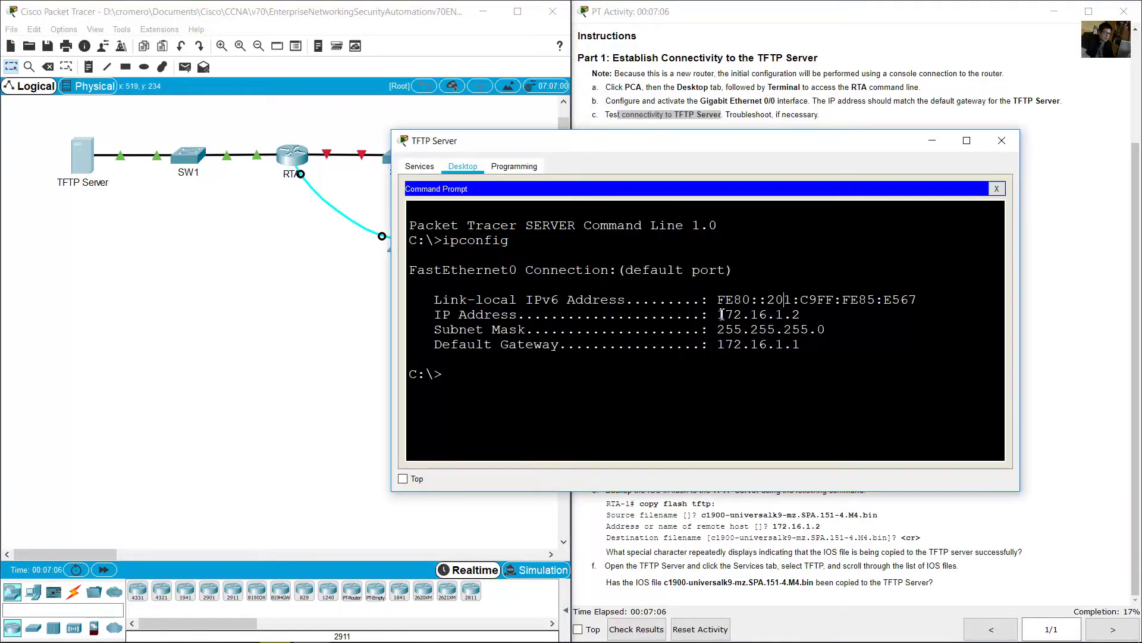
{"action": "left_click_drag", "start_coordinate": [718, 314], "coordinate": [804, 315]}
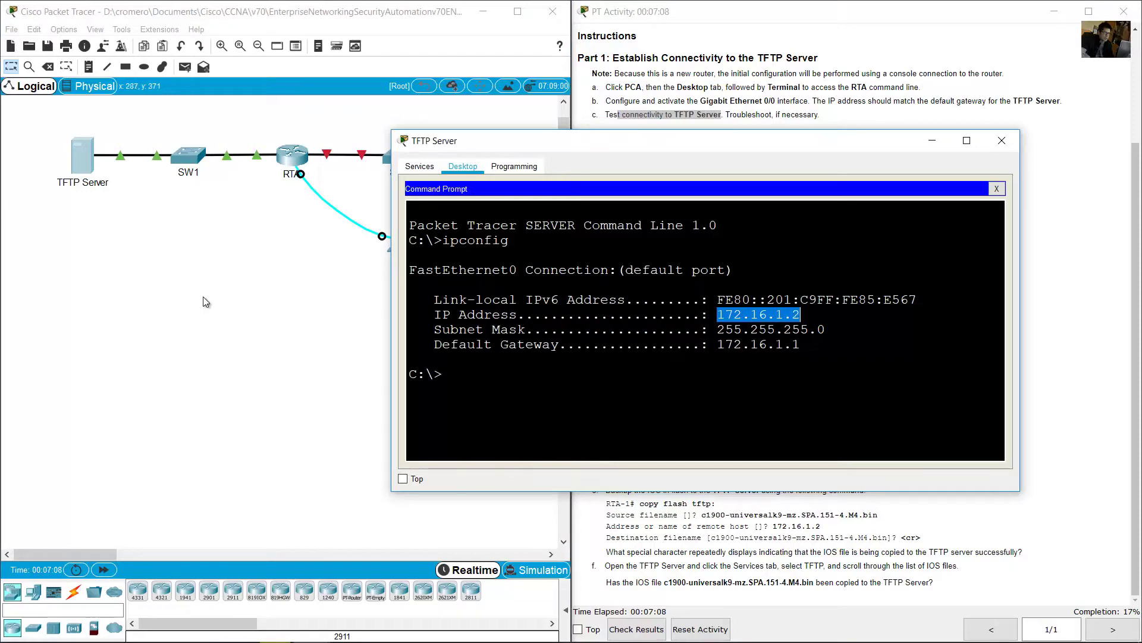
- Return to the router console on PCA and leave interface configuration mode with end
{"action": "left_click", "coordinate": [432, 278]}
{"action": "left_click", "coordinate": [403, 240]}
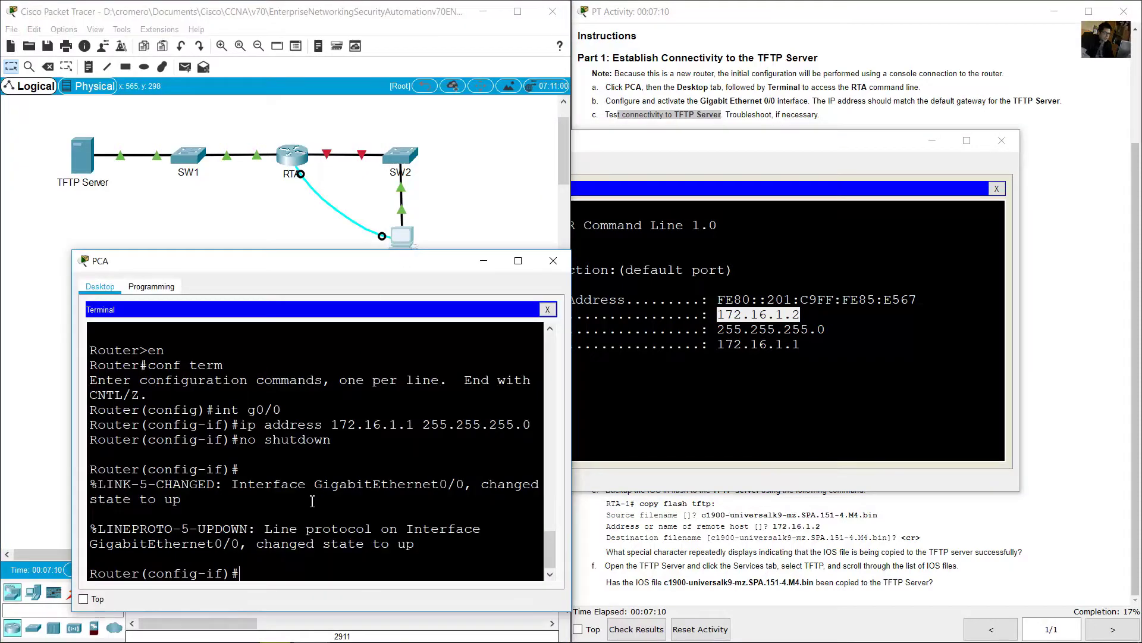
{"action": "left_click_drag", "start_coordinate": [237, 580], "coordinate": [88, 574]}
{"action": "left_click", "coordinate": [282, 574]}
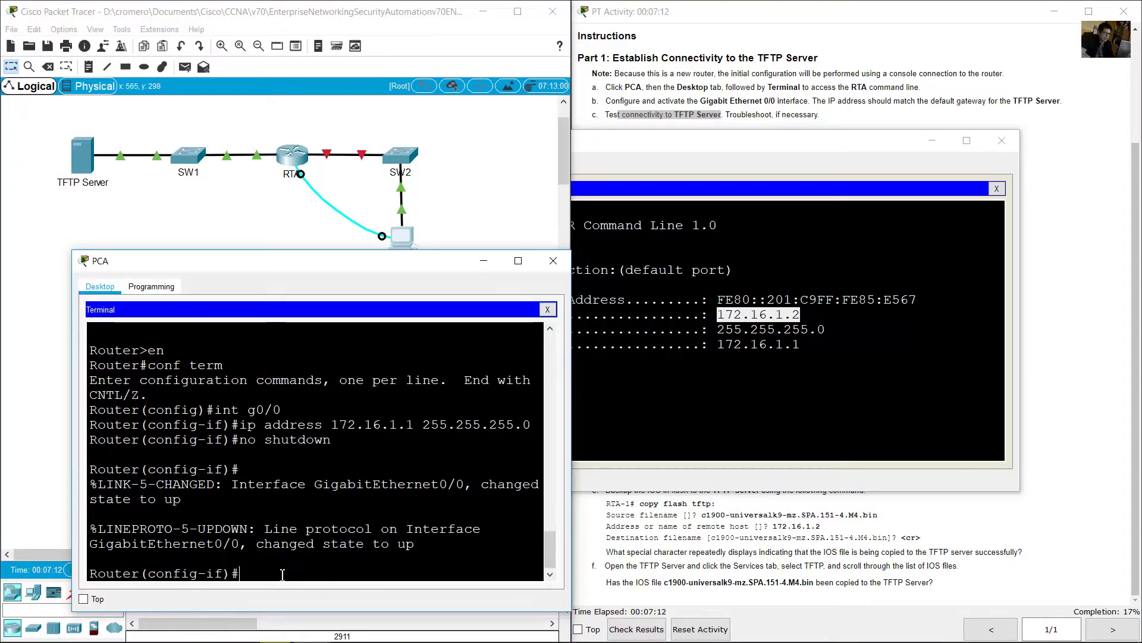
{"action": "type", "text": "end"}
{"action": "key", "text": "Return"}
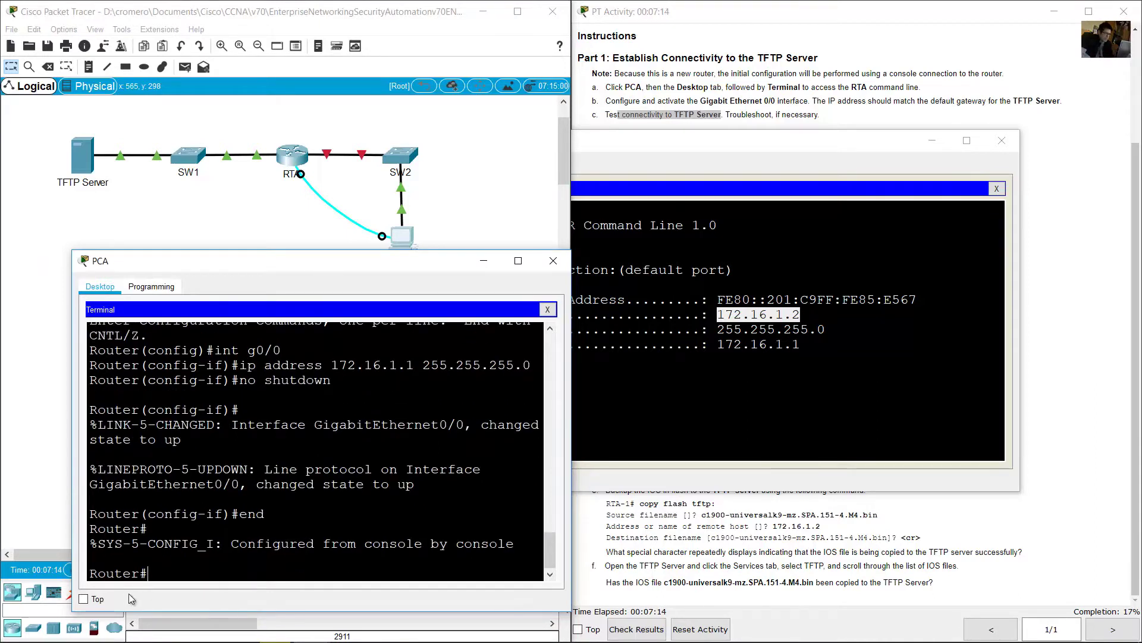
- Ping the TFTP Server at 172.16.1.2 from the router's privileged EXEC prompt and examine the replies
{"action": "left_click_drag", "start_coordinate": [154, 573], "coordinate": [90, 573]}
{"action": "left_click", "coordinate": [170, 574]}
{"action": "type", "text": "ping 172.16.1"}
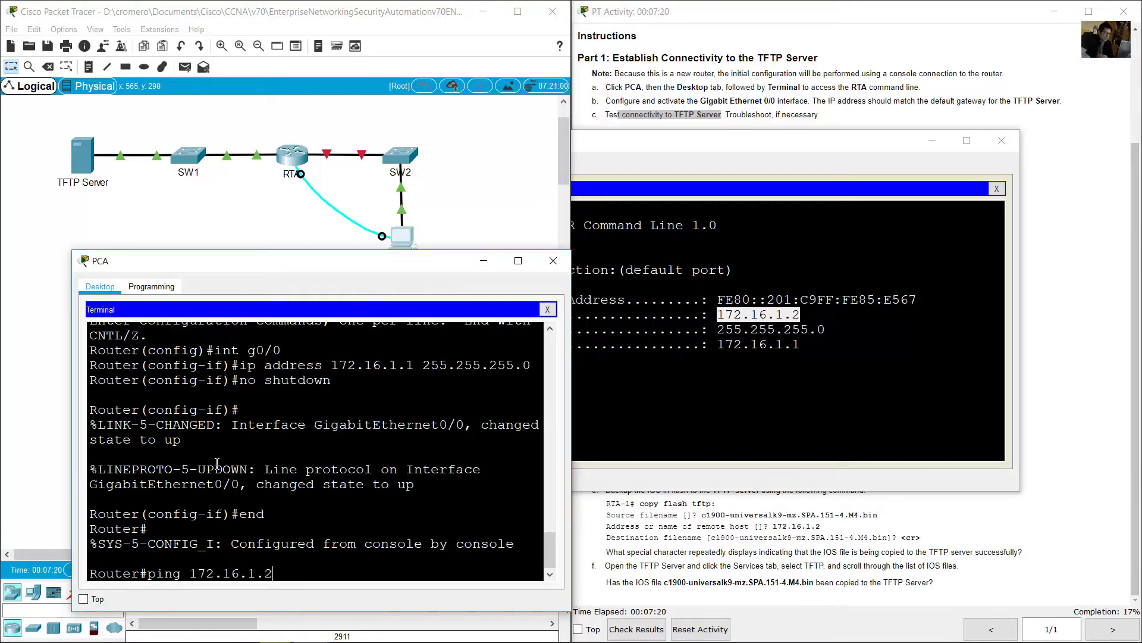
{"action": "type", "text": ".2"}
{"action": "key", "text": "Return"}
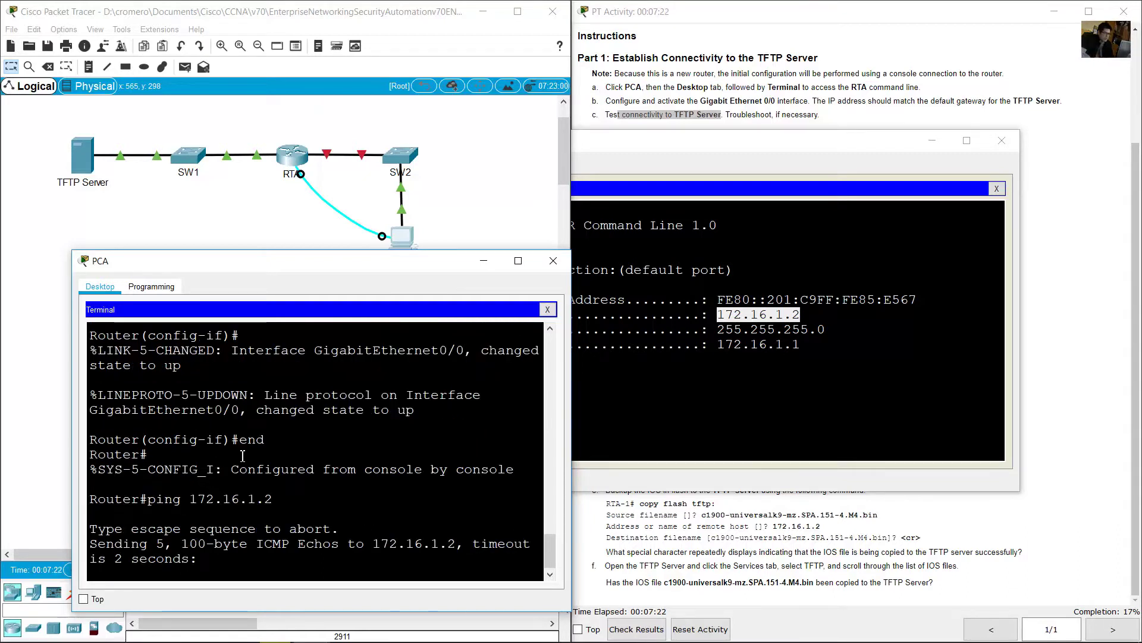
{"action": "left_click_drag", "start_coordinate": [133, 516], "coordinate": [95, 515]}
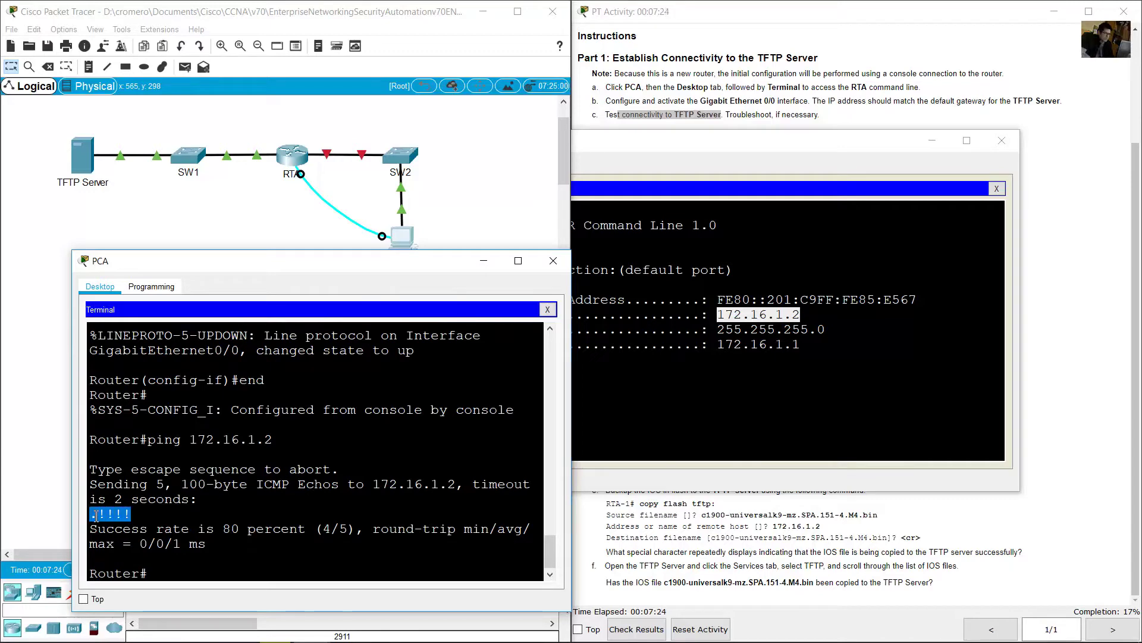
- Study the Part 2 instructions on transferring the configuration file, comparing the required EXEC mode with the router prompt and reading the copy command
{"action": "left_click", "coordinate": [978, 114]}
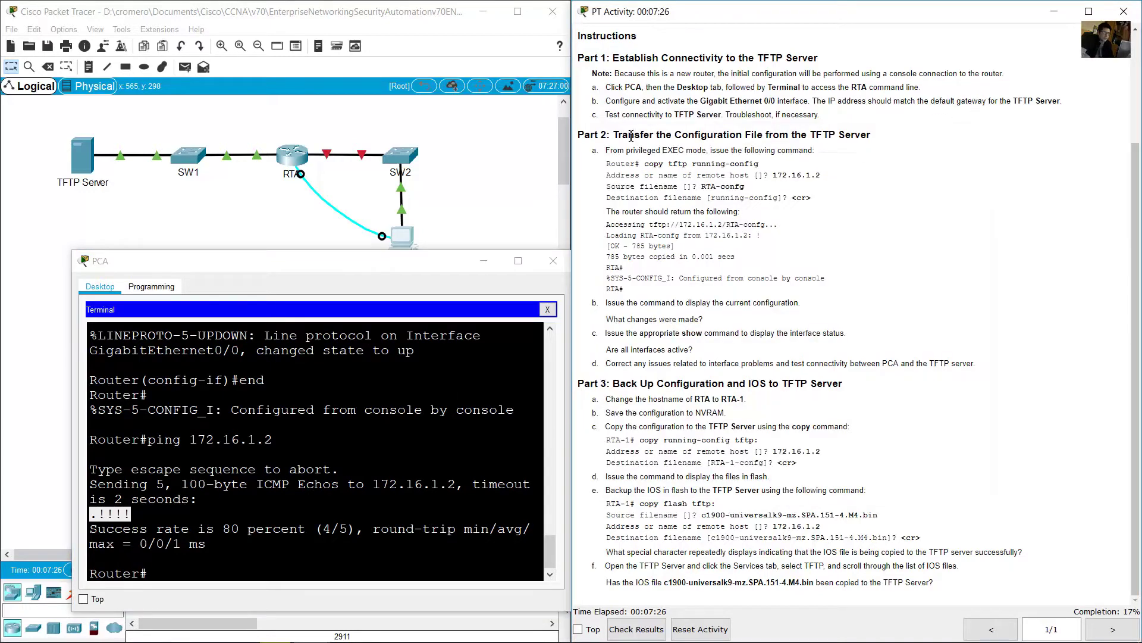
{"action": "left_click_drag", "start_coordinate": [630, 135], "coordinate": [885, 136]}
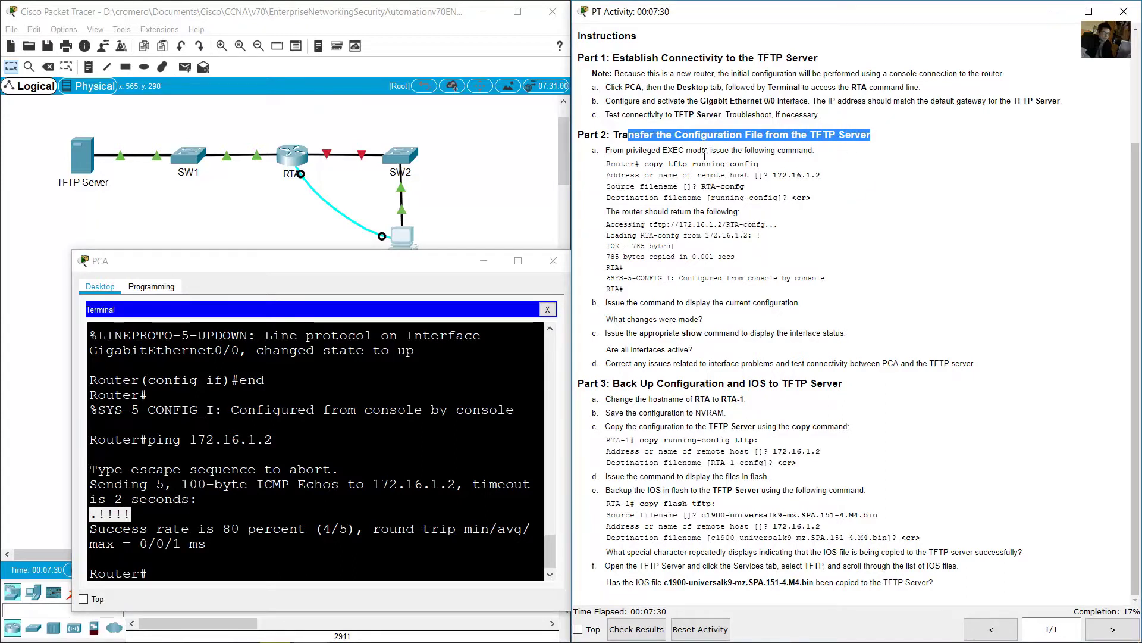
{"action": "left_click_drag", "start_coordinate": [609, 150], "coordinate": [716, 150]}
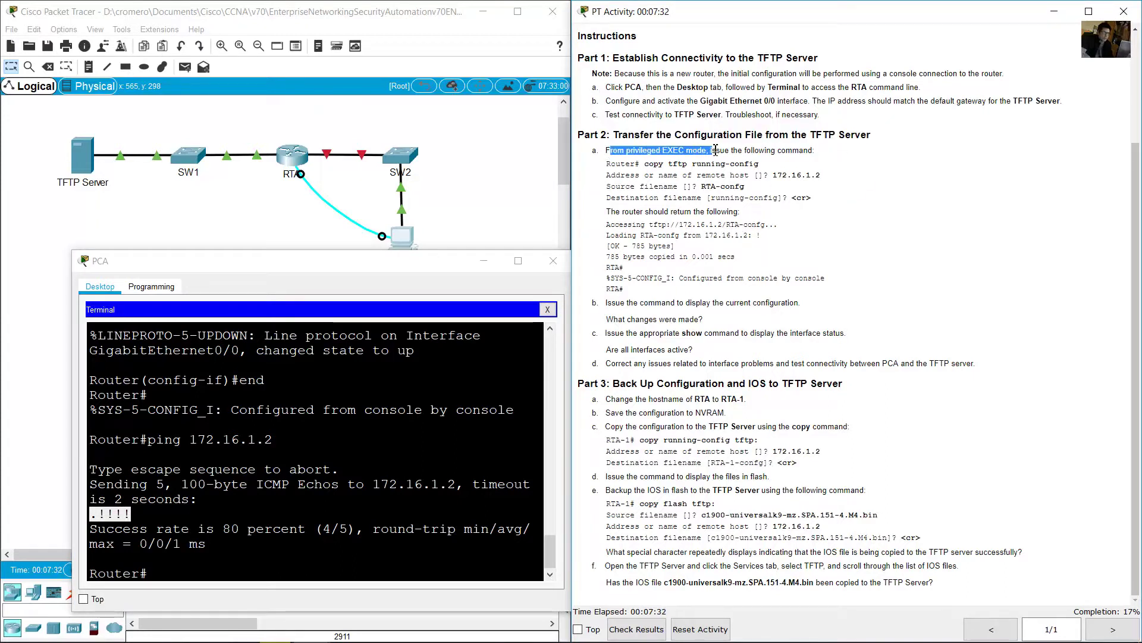
{"action": "left_click", "coordinate": [157, 530]}
{"action": "left_click_drag", "start_coordinate": [152, 573], "coordinate": [85, 577]}
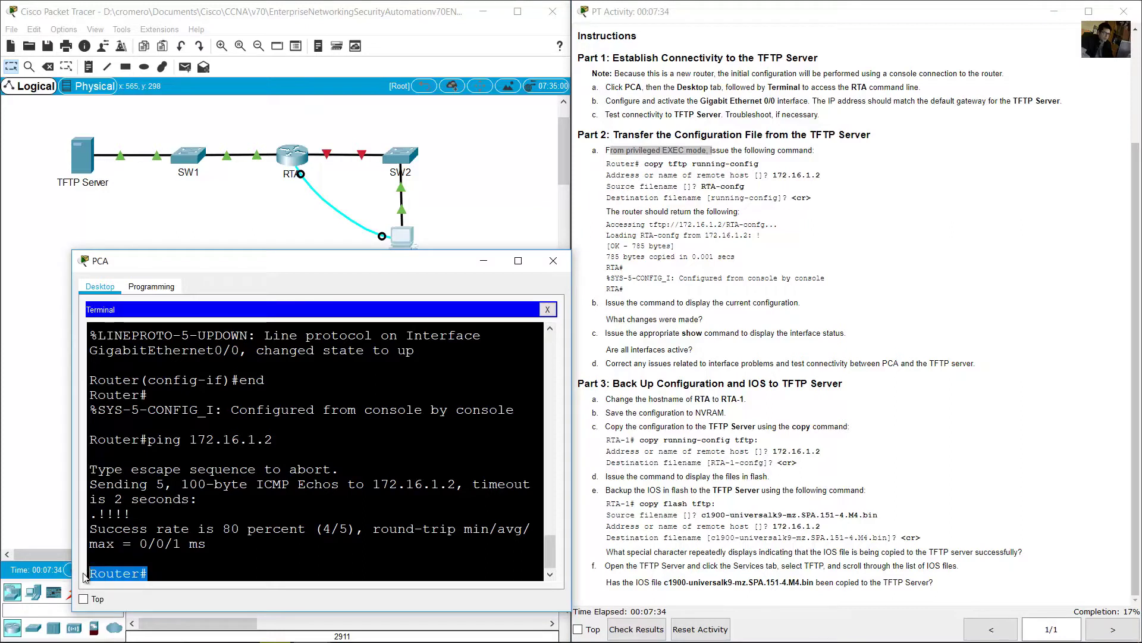
{"action": "left_click", "coordinate": [676, 173]}
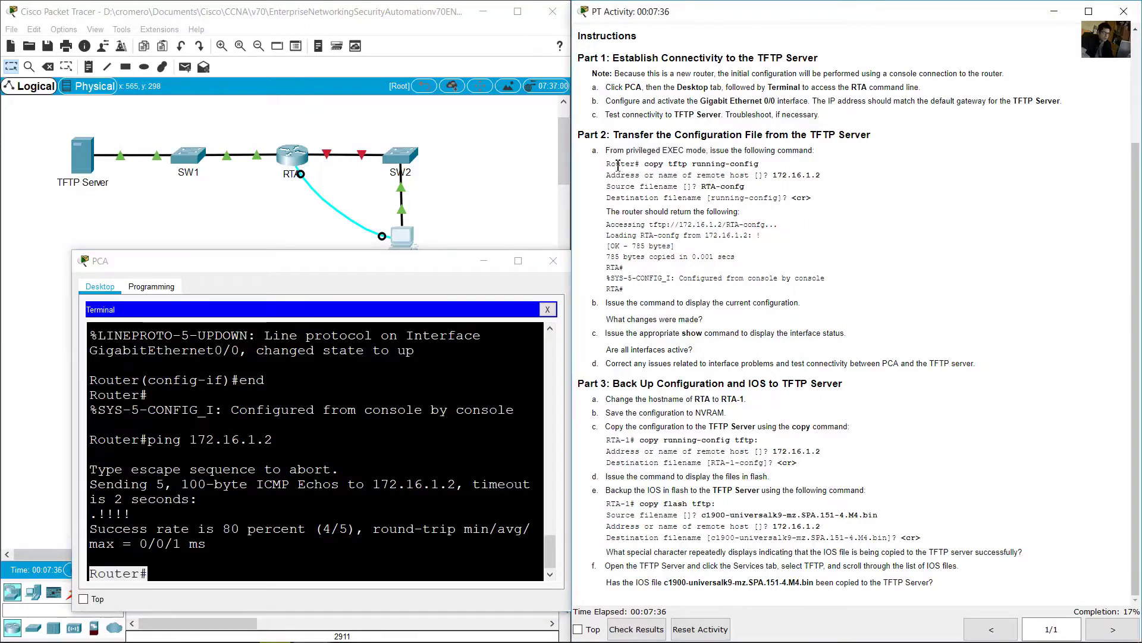
{"action": "left_click_drag", "start_coordinate": [618, 165], "coordinate": [764, 166]}
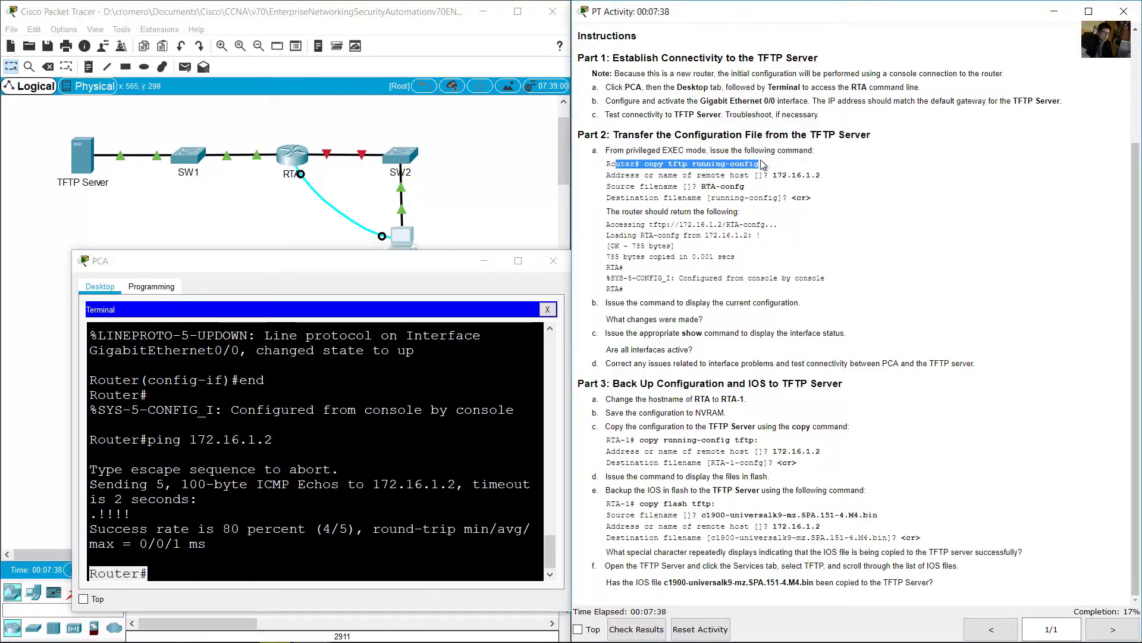
{"action": "double_click", "coordinate": [652, 164]}
{"action": "left_click_drag", "start_coordinate": [669, 164], "coordinate": [689, 166]}
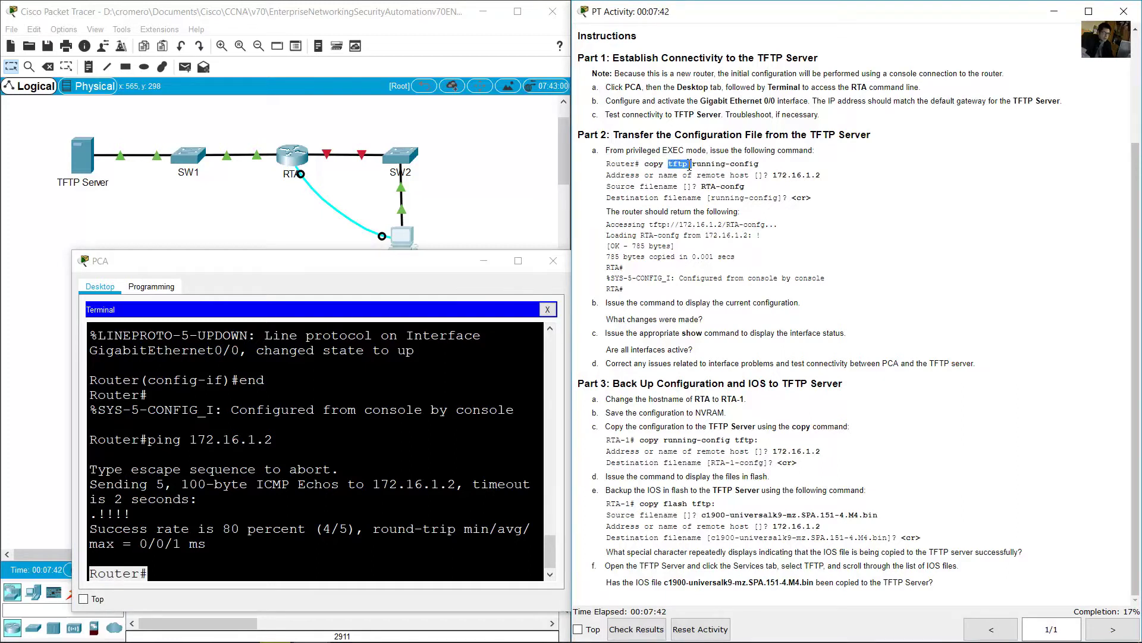
{"action": "left_click", "coordinate": [711, 169]}
{"action": "left_click_drag", "start_coordinate": [692, 164], "coordinate": [777, 167]}
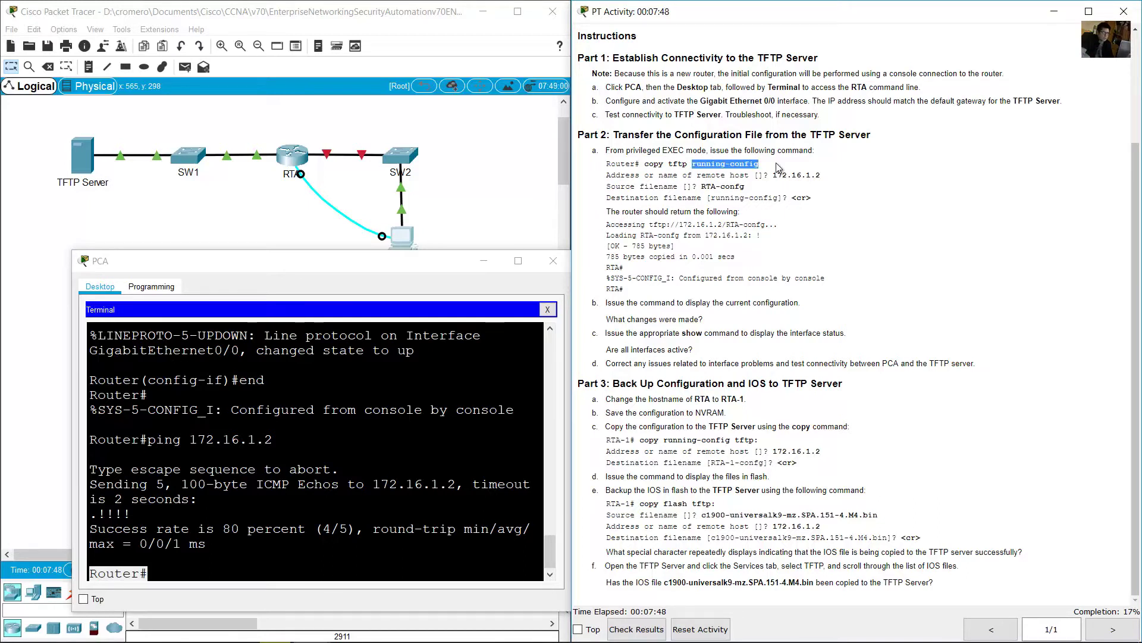
- Issue copy tftp running-config at the router's privileged EXEC prompt
{"action": "left_click", "coordinate": [275, 577]}
{"action": "type", "text": "co"}
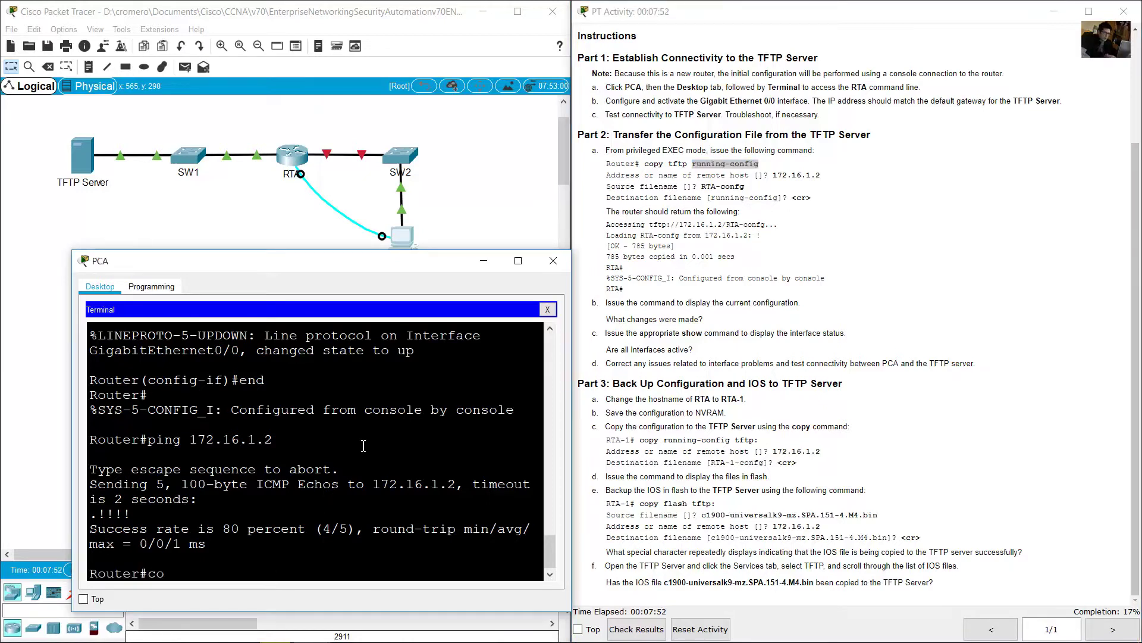
{"action": "type", "text": "py tftp"}
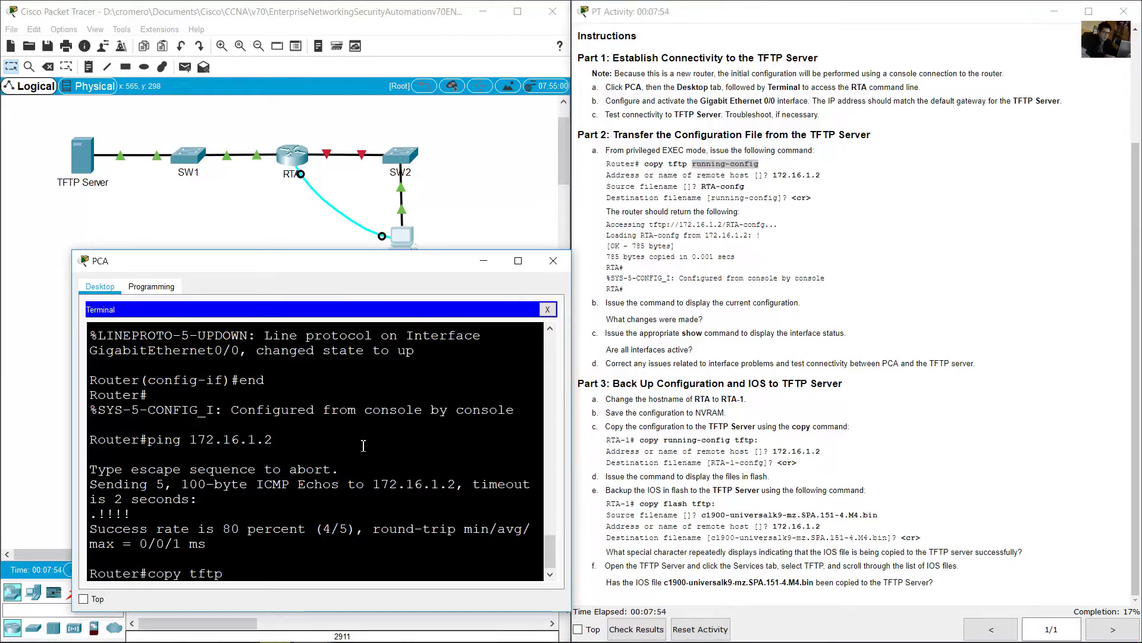
{"action": "type", "text": " t"}
{"action": "type", "text": "unning-config"}
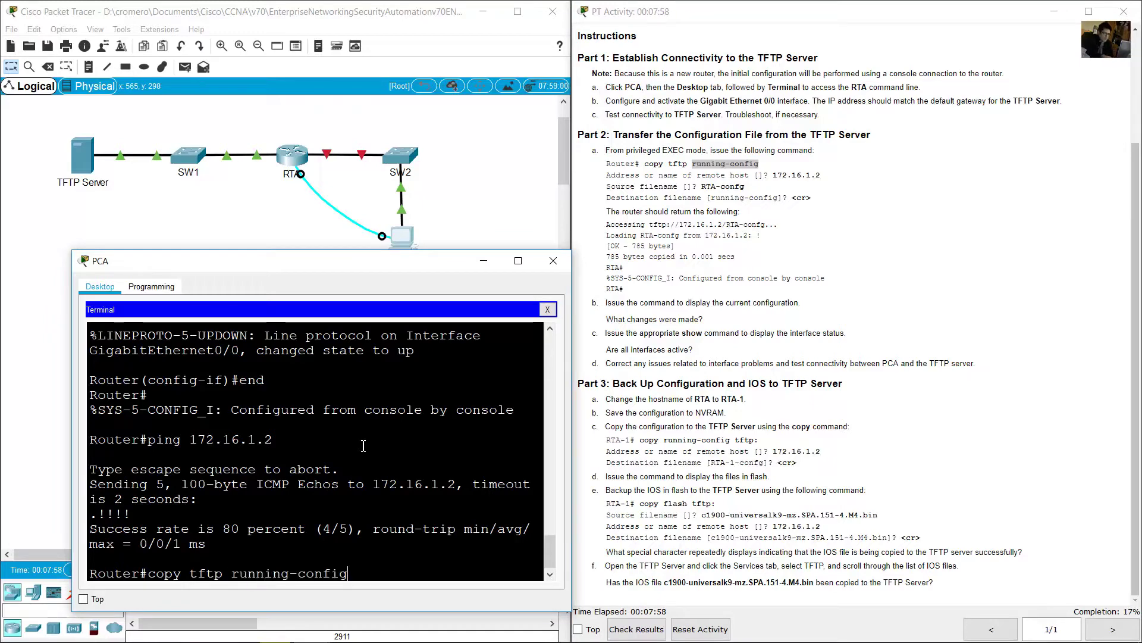
{"action": "key", "text": "Return"}
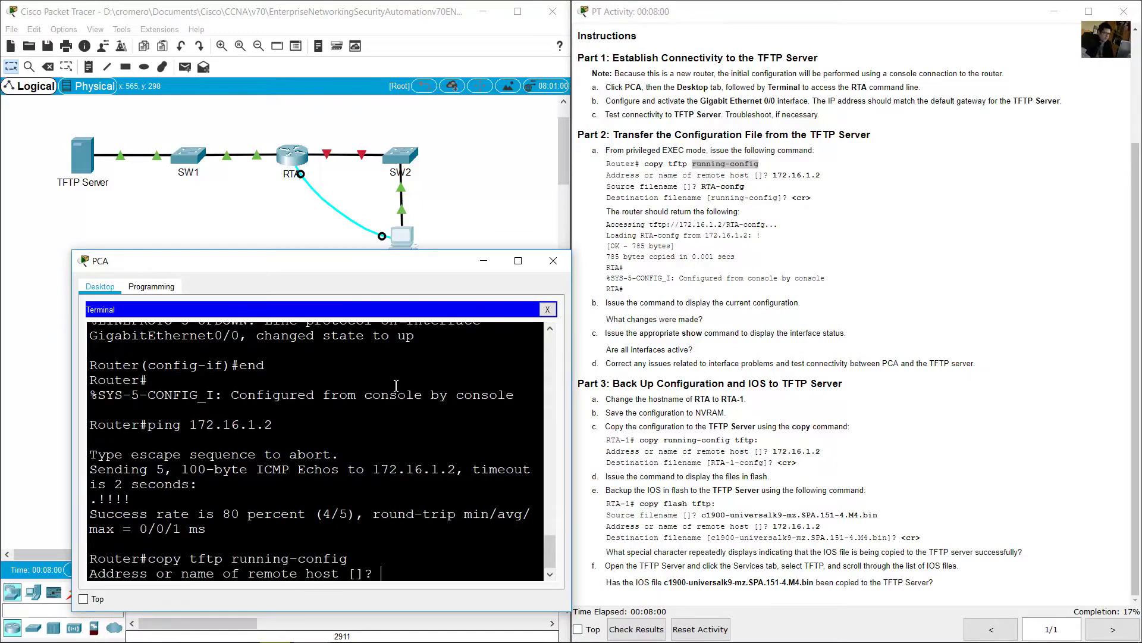
- Check the remote host address in the instructions and enter 172.16.1.2 as the remote host for the copy
{"action": "left_click", "coordinate": [666, 186]}
{"action": "left_click_drag", "start_coordinate": [619, 177], "coordinate": [827, 179]}
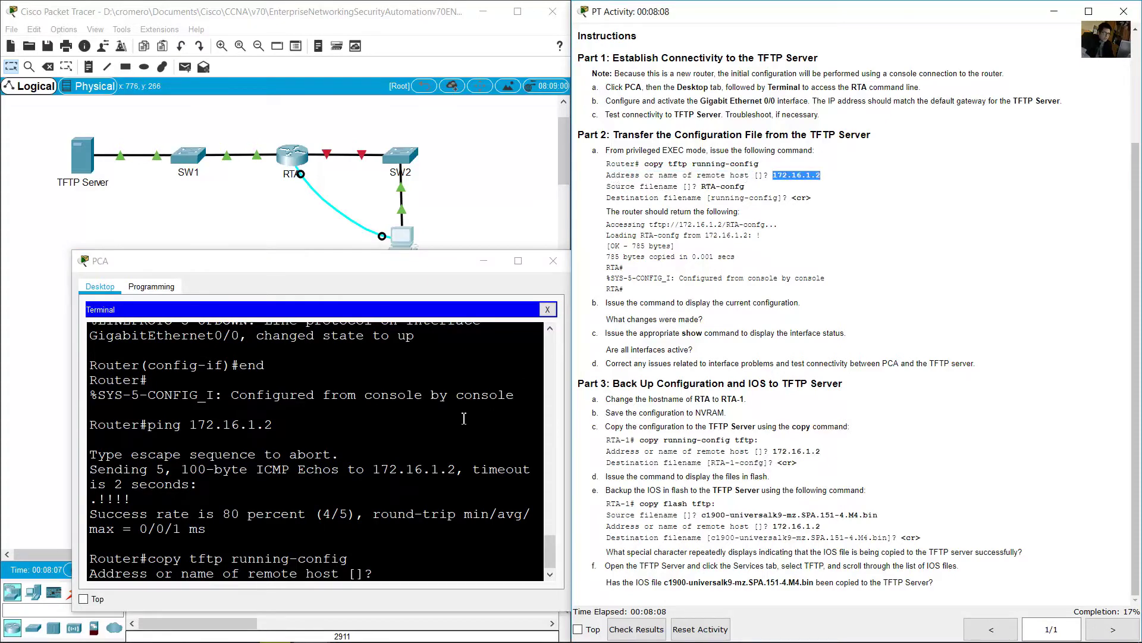
{"action": "left_click", "coordinate": [429, 567]}
{"action": "type", "text": "172"}
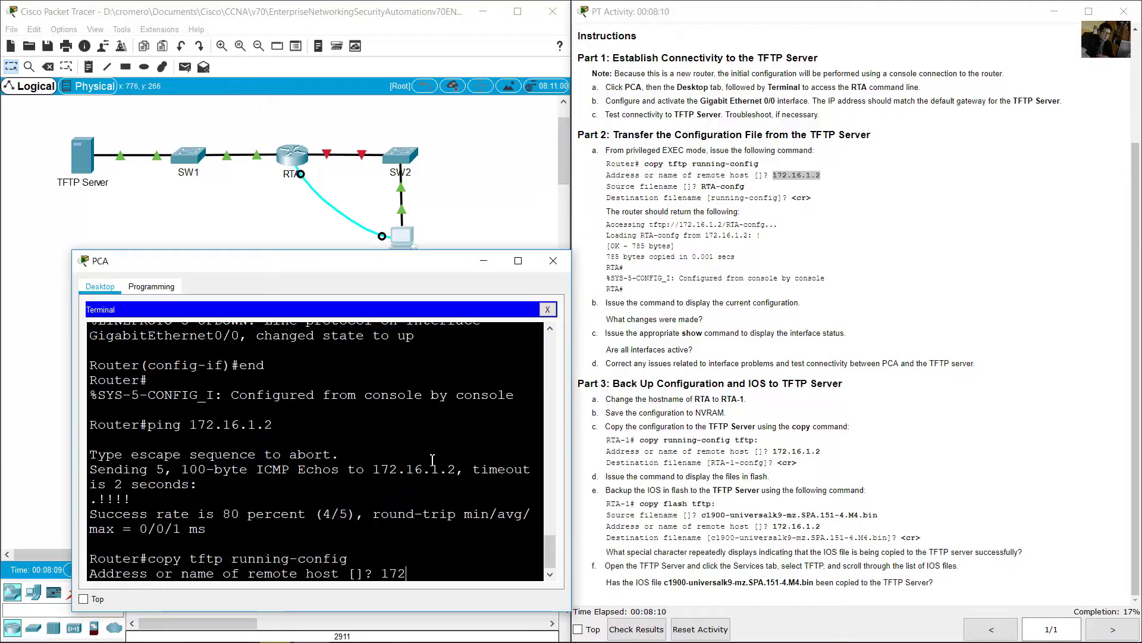
{"action": "type", "text": ".16.1.2"}
{"action": "key", "text": "Return"}
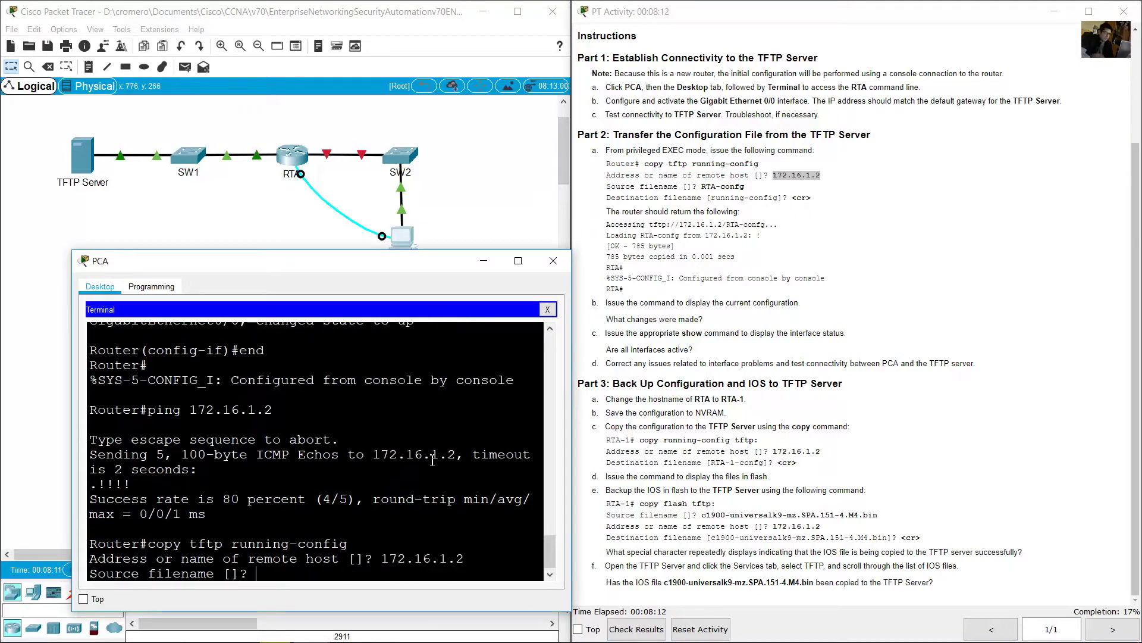
- Check the source filename in the instructions and enter RTA-confg as the source filename for the copy
{"action": "left_click", "coordinate": [615, 185]}
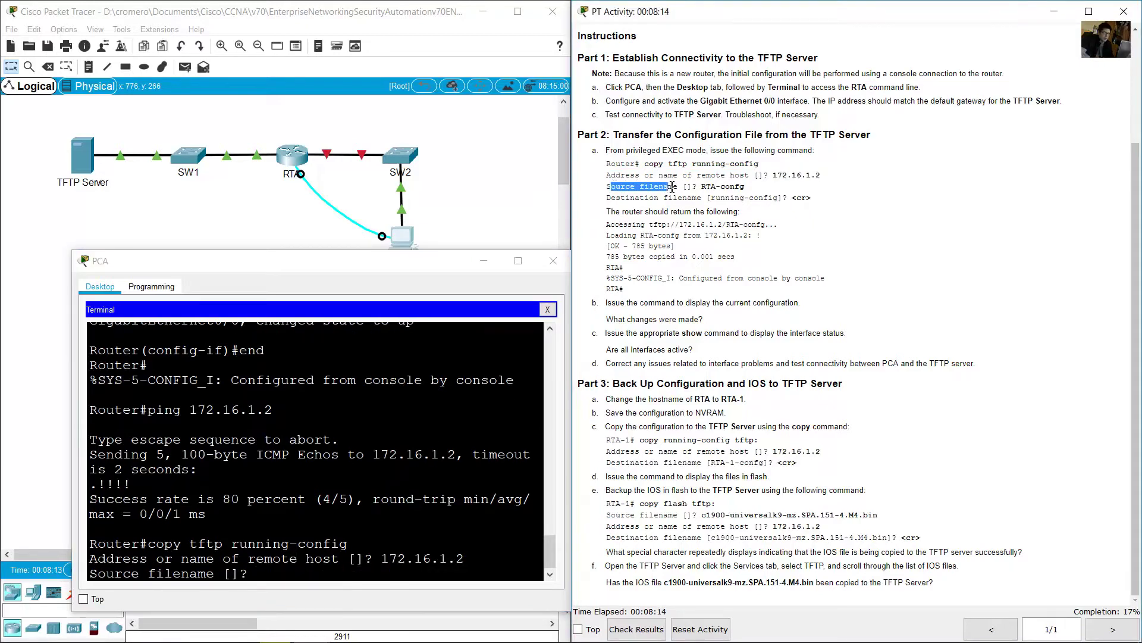
{"action": "left_click_drag", "start_coordinate": [702, 186], "coordinate": [752, 189]}
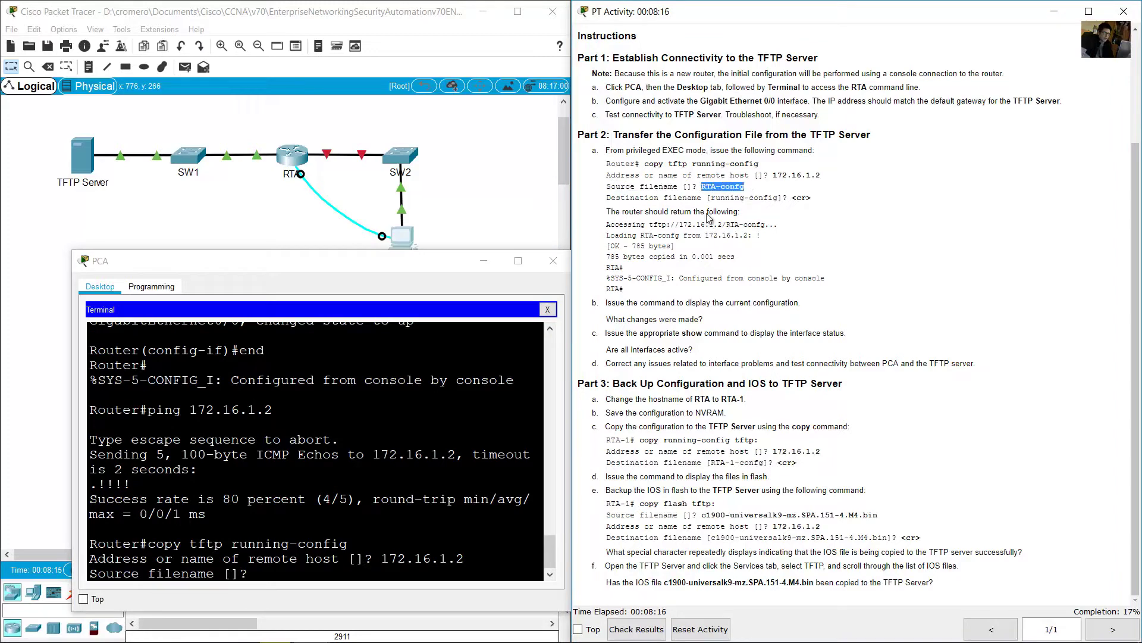
{"action": "left_click", "coordinate": [360, 573]}
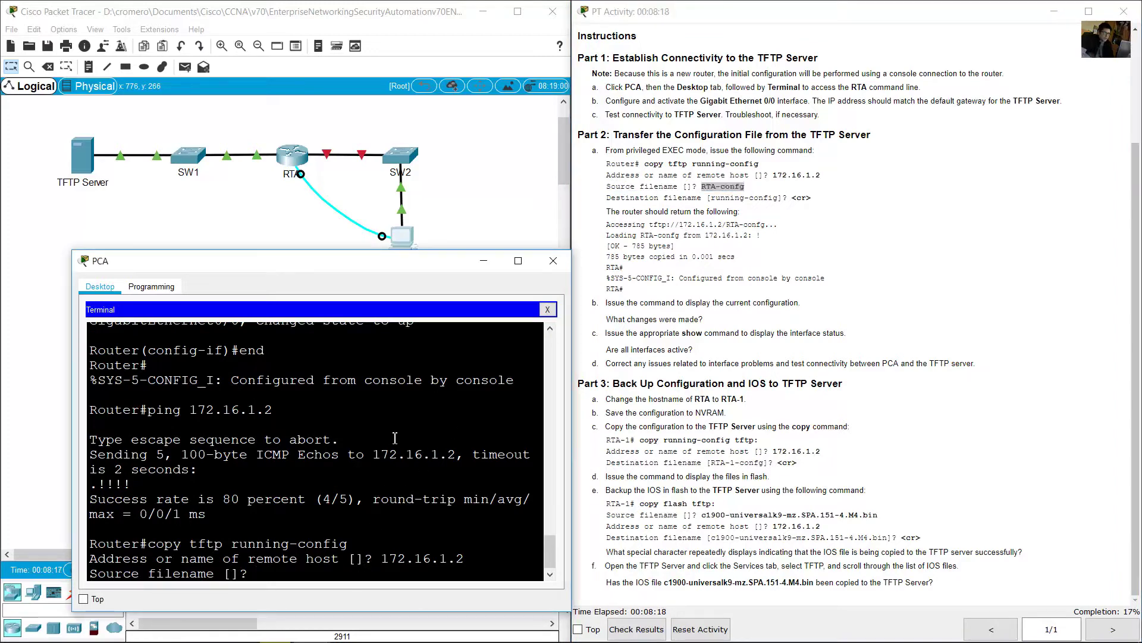
{"action": "type", "text": "RTA-config"}
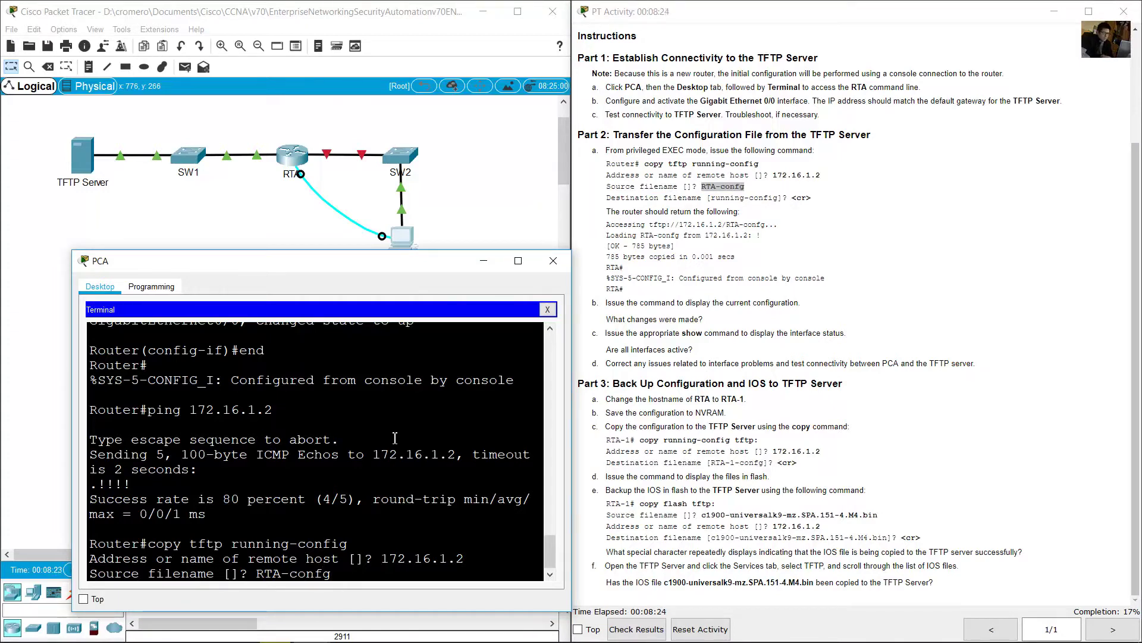
{"action": "key", "text": "Return"}
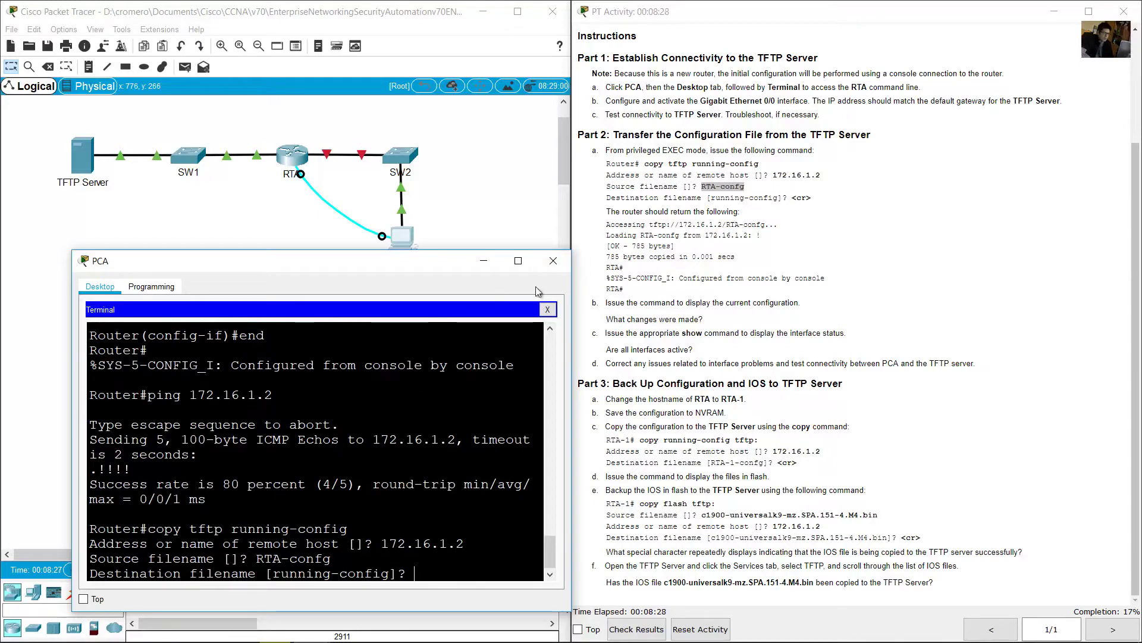
- Accept the default destination filename running-config to run the copy from the TFTP Server
{"action": "left_click_drag", "start_coordinate": [116, 573], "coordinate": [182, 573]}
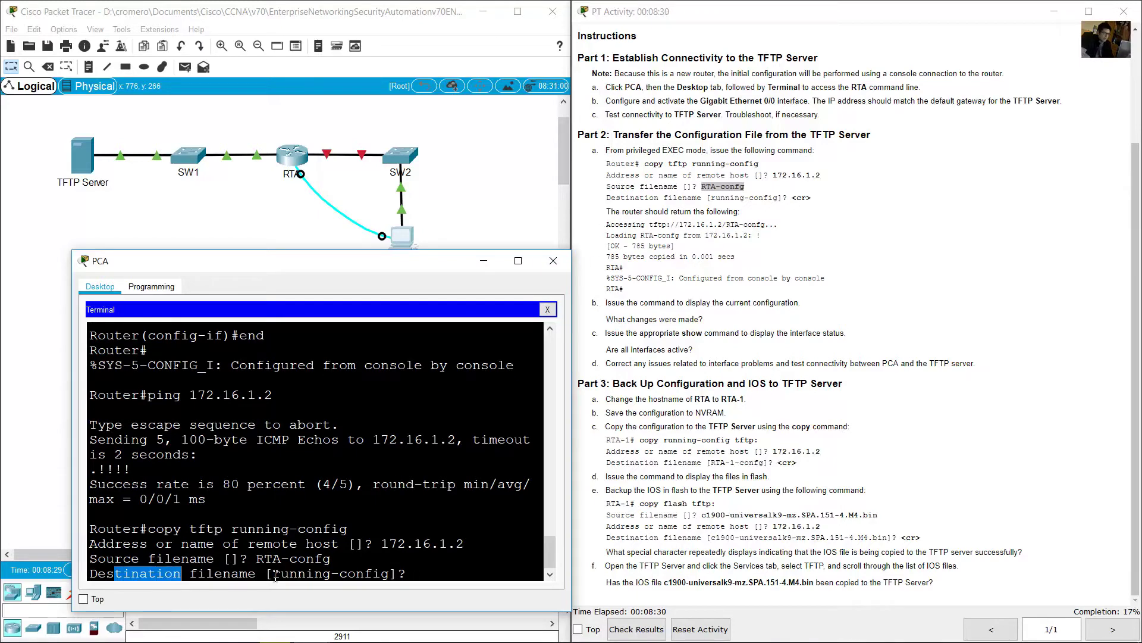
{"action": "left_click_drag", "start_coordinate": [273, 573], "coordinate": [391, 574]}
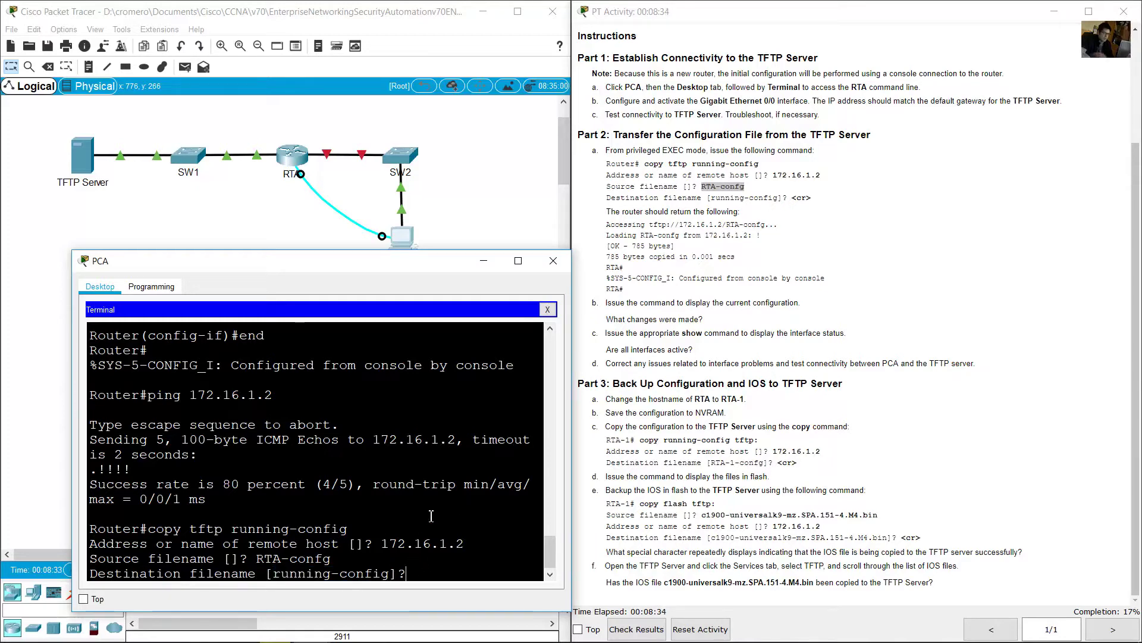
{"action": "key", "text": "Return"}
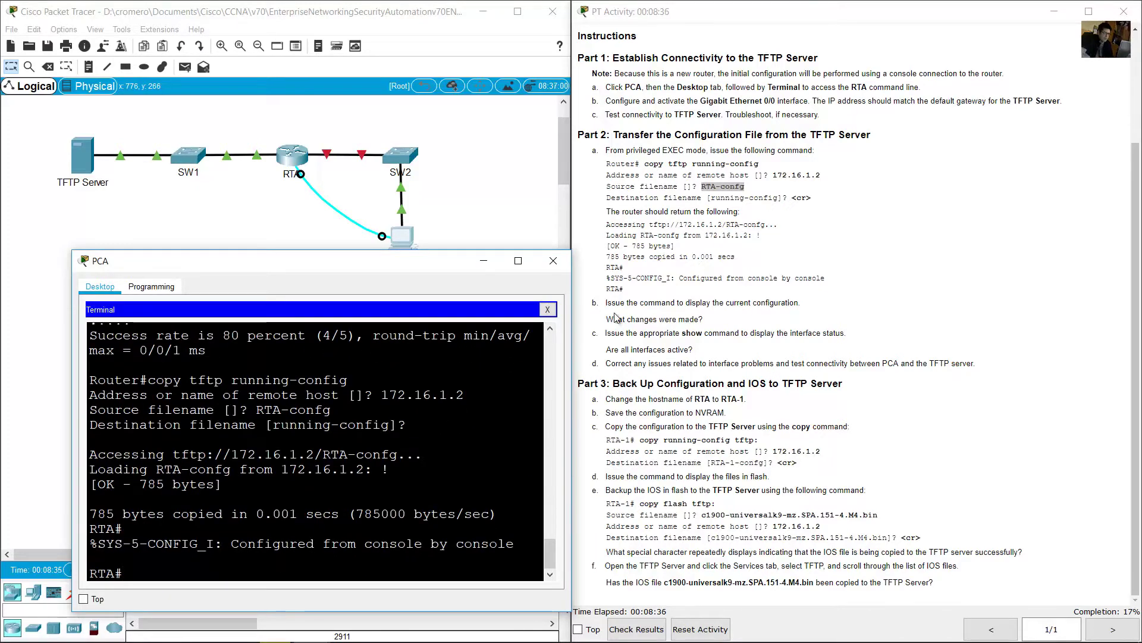
- Compare the router's copy output with the expected output in the instructions, checking the loaded and copied bytes
{"action": "left_click", "coordinate": [658, 210]}
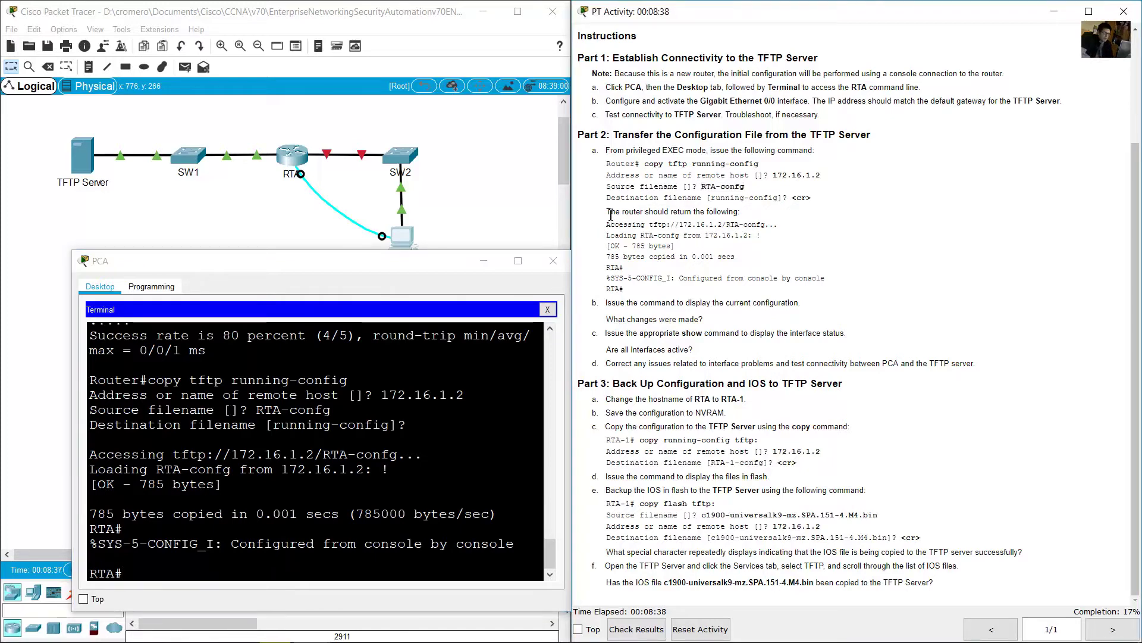
{"action": "left_click_drag", "start_coordinate": [607, 212], "coordinate": [751, 216]}
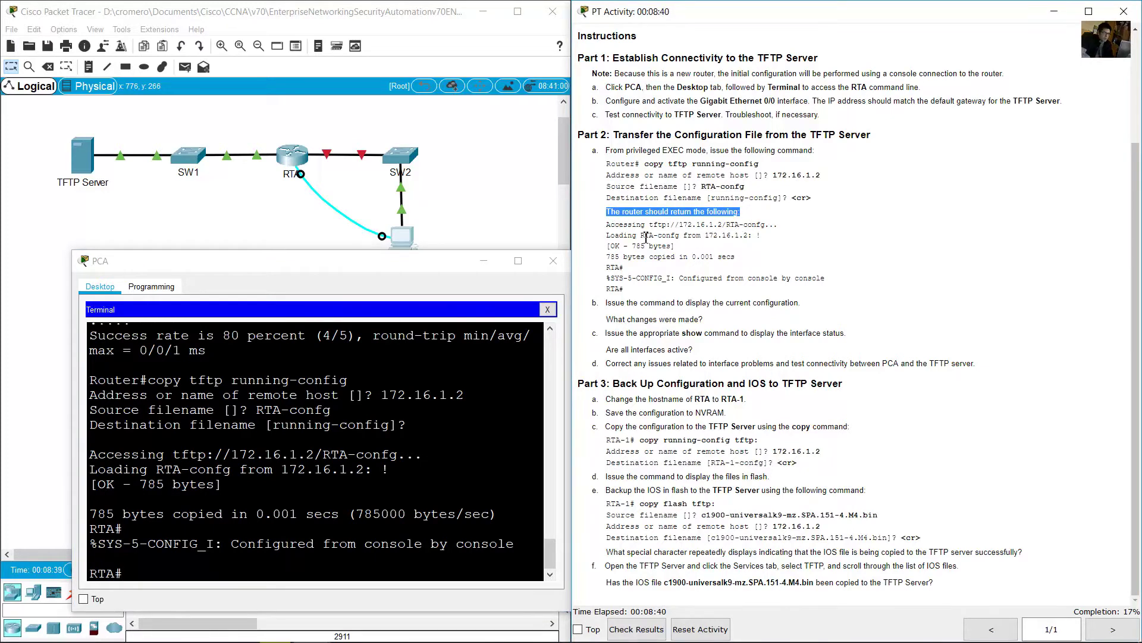
{"action": "left_click_drag", "start_coordinate": [610, 224], "coordinate": [654, 277]}
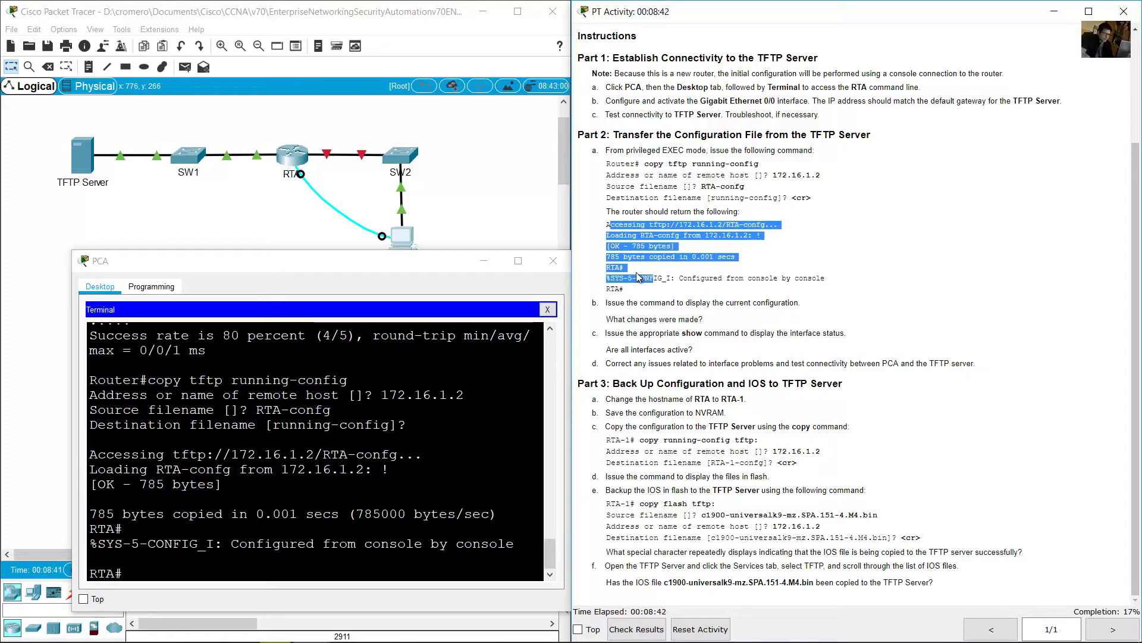
{"action": "left_click", "coordinate": [178, 522]}
{"action": "double_click", "coordinate": [178, 522]}
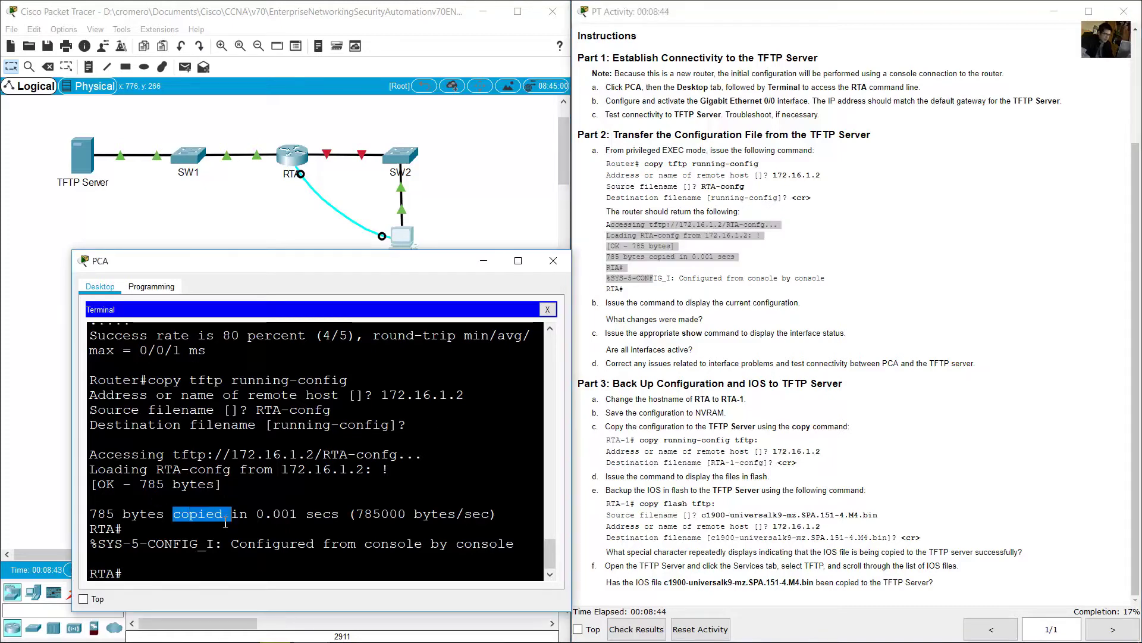
{"action": "left_click_drag", "start_coordinate": [98, 483], "coordinate": [182, 483]}
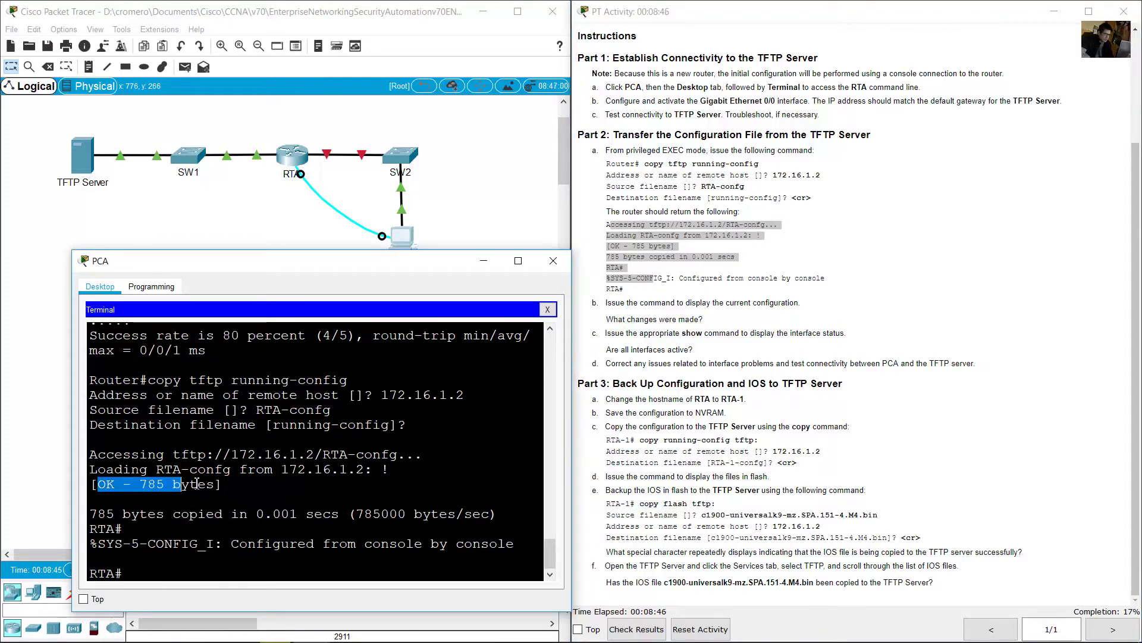
{"action": "left_click", "coordinate": [227, 483]}
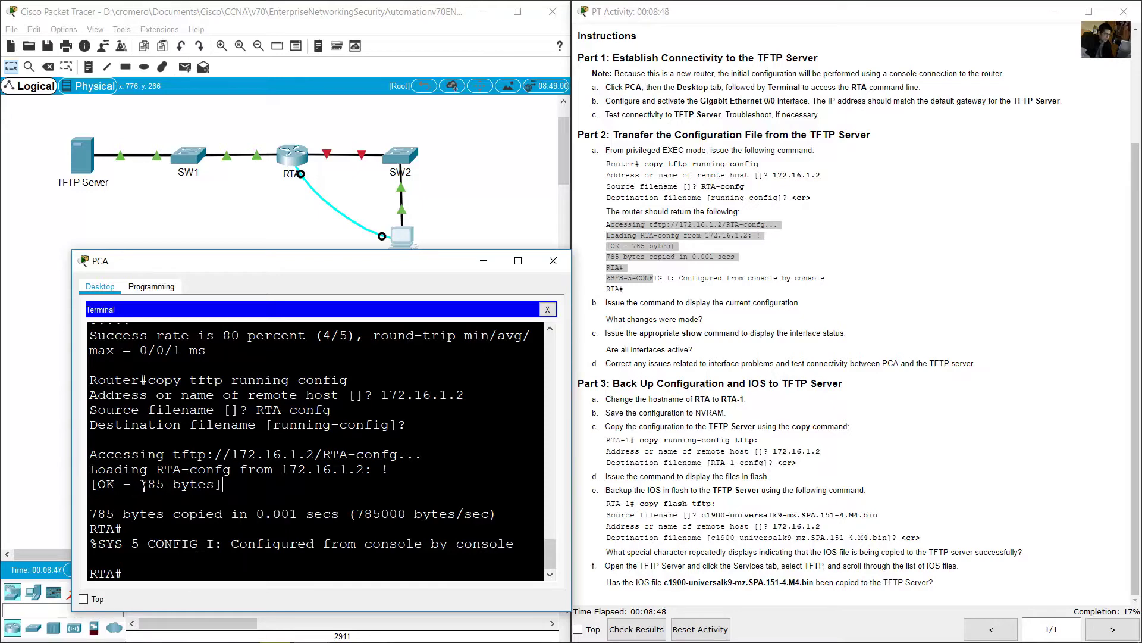
{"action": "left_click_drag", "start_coordinate": [144, 486], "coordinate": [214, 485]}
{"action": "left_click", "coordinate": [345, 509]}
- Follow Part 2 step b by issuing show running-config on RTA, check the hostname line, and page through the rest of the output
{"action": "left_click", "coordinate": [701, 315]}
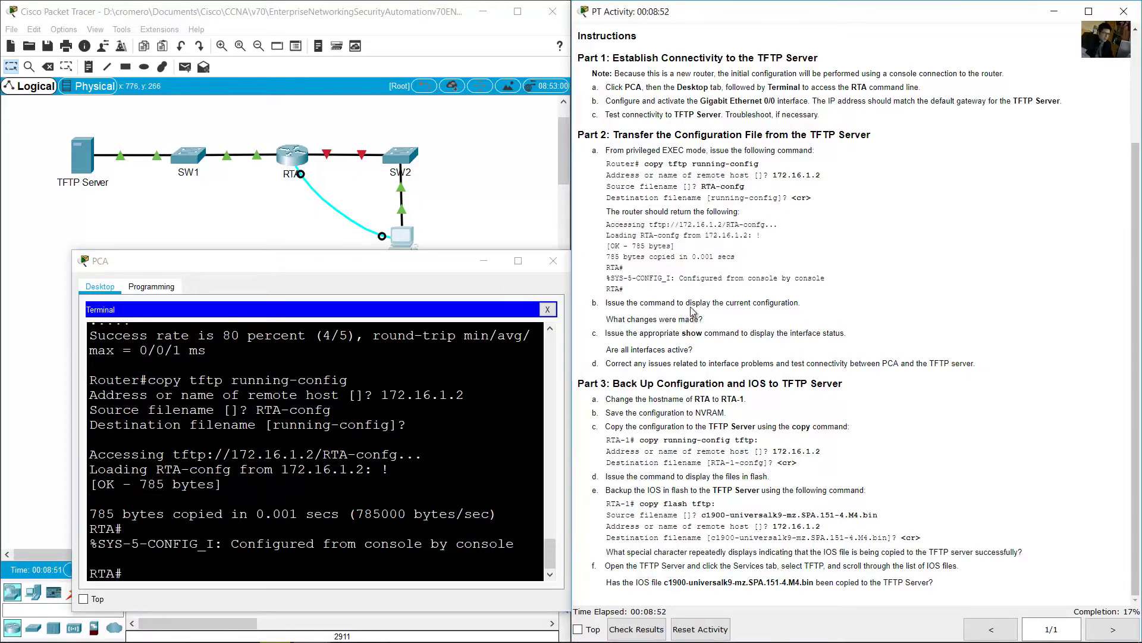
{"action": "left_click_drag", "start_coordinate": [607, 304], "coordinate": [814, 305]}
{"action": "left_click", "coordinate": [343, 473]}
{"action": "type", "text": "sh"}
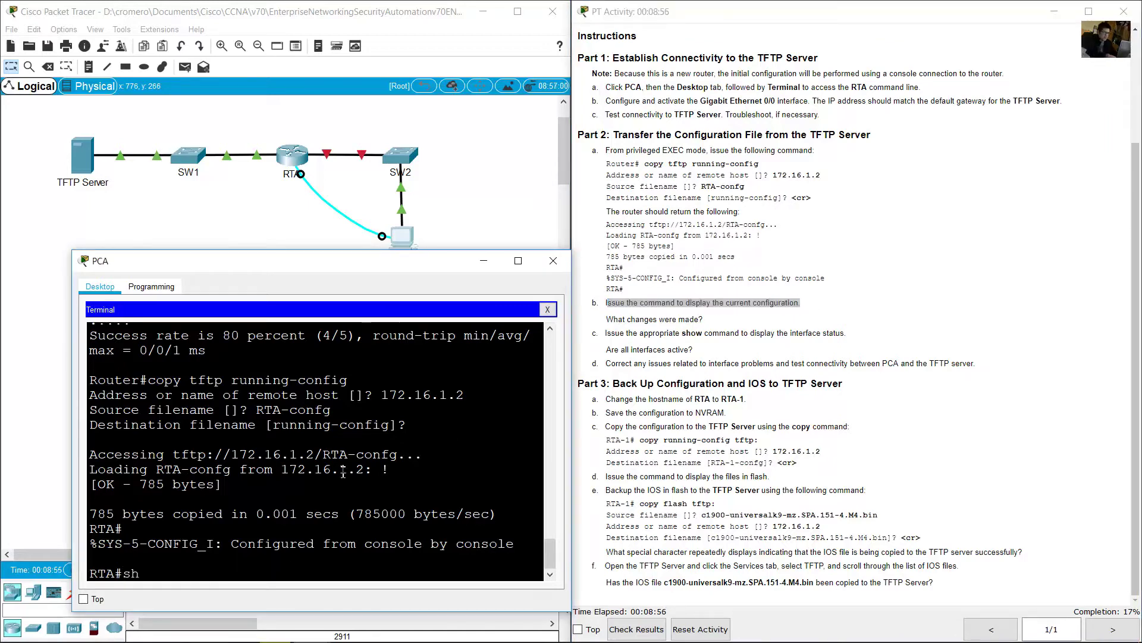
{"action": "type", "text": "ow running-config"}
{"action": "key", "text": "Return"}
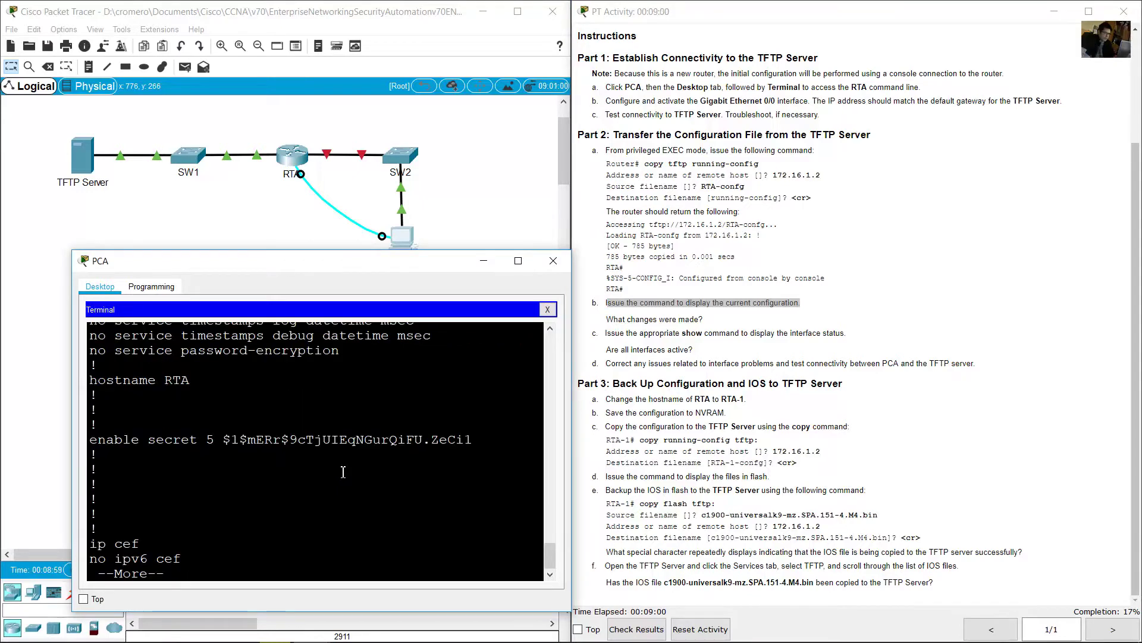
{"action": "left_click_drag", "start_coordinate": [149, 383], "coordinate": [195, 381]}
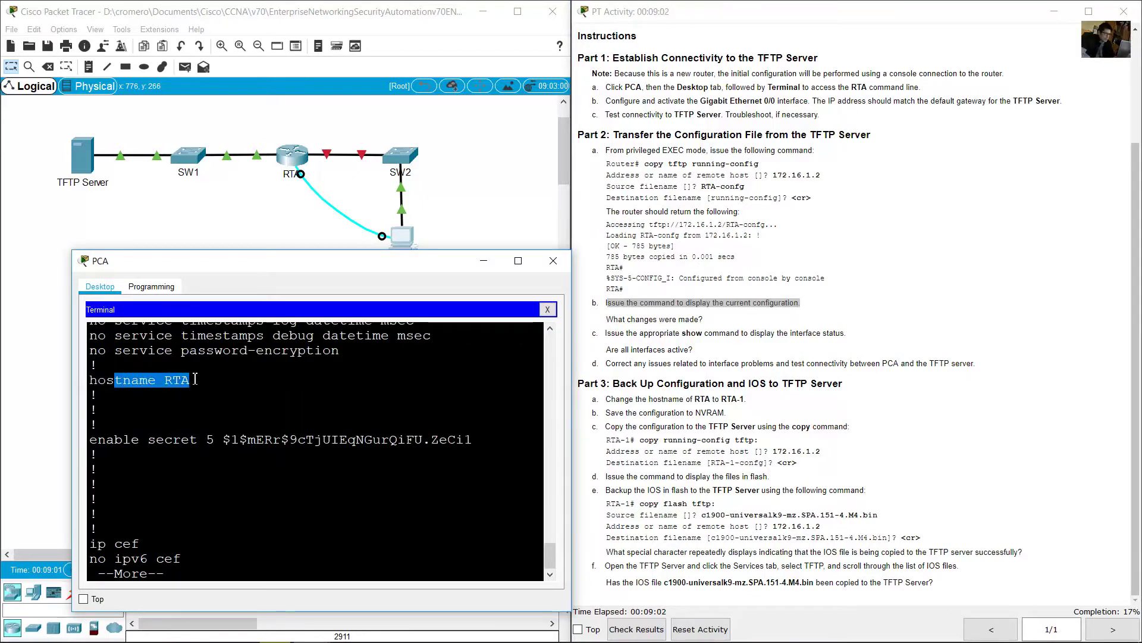
{"action": "key", "text": "space"}
{"action": "key", "text": "space"}
{"action": "key", "text": "space"}
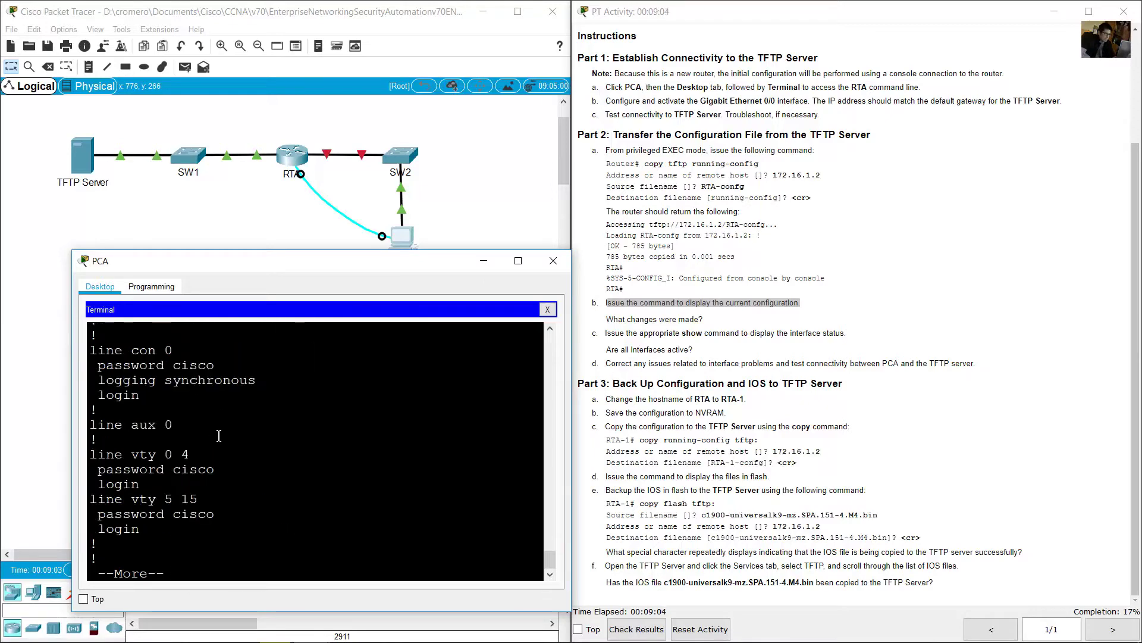
- Examine the GigabitEthernet0/0 and GigabitEthernet0/1 settings in the displayed running configuration
{"action": "scroll", "coordinate": [214, 431], "scroll_direction": "up", "scroll_amount": 5}
{"action": "scroll", "coordinate": [205, 426], "scroll_direction": "up", "scroll_amount": 3}
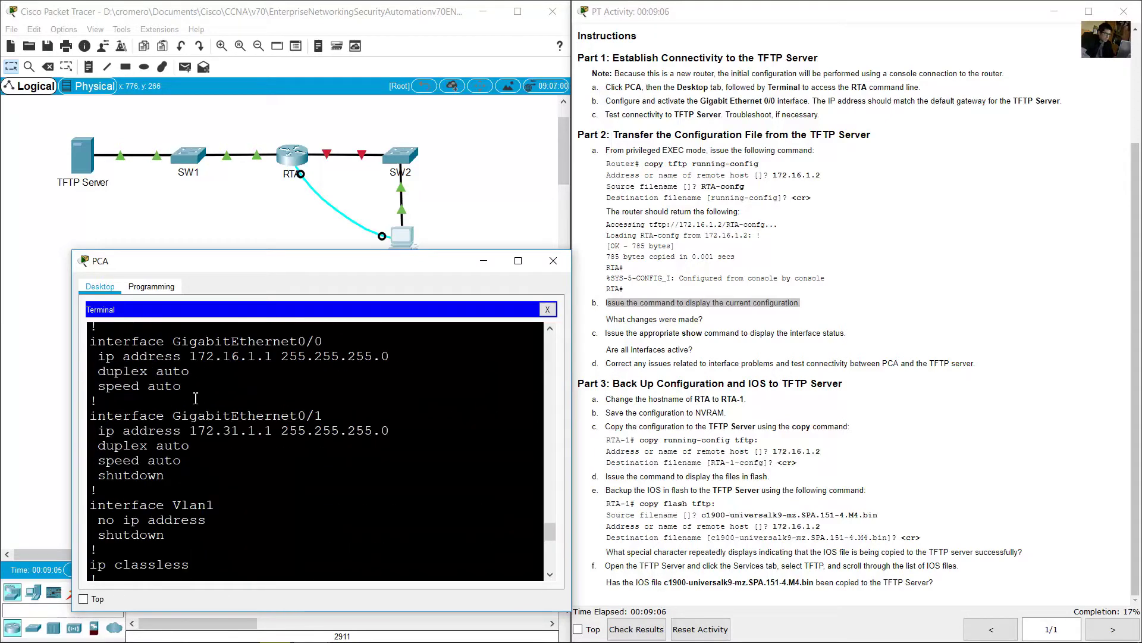
{"action": "left_click_drag", "start_coordinate": [148, 380], "coordinate": [89, 495]}
{"action": "left_click", "coordinate": [181, 510]}
{"action": "left_click_drag", "start_coordinate": [123, 451], "coordinate": [158, 510]}
{"action": "left_click", "coordinate": [158, 510]}
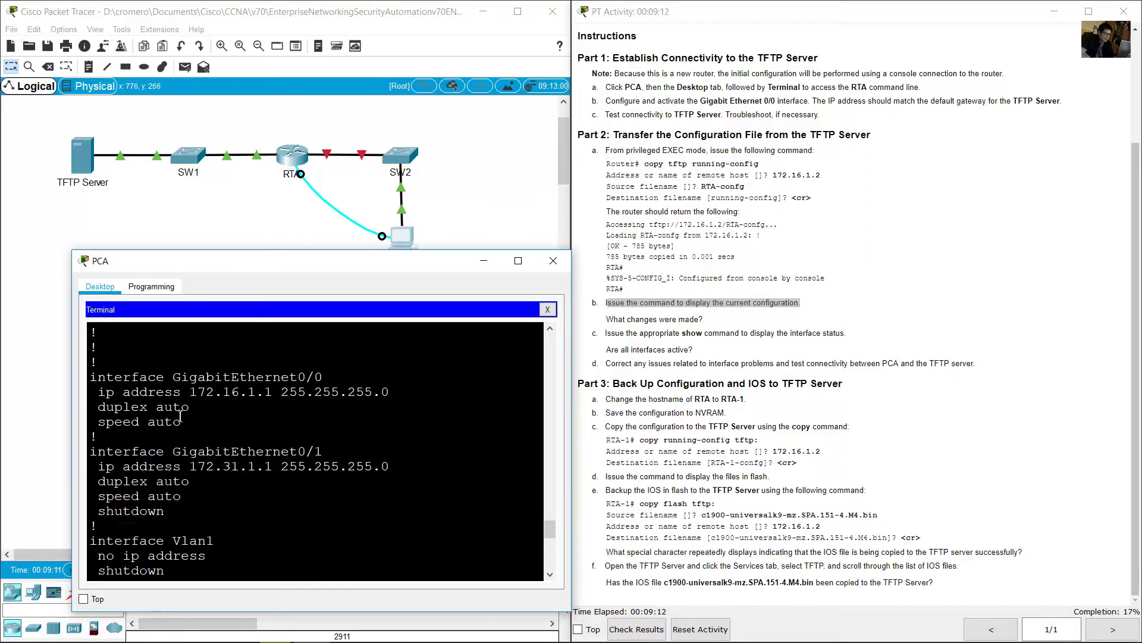
{"action": "left_click_drag", "start_coordinate": [90, 377], "coordinate": [181, 423]}
{"action": "left_click", "coordinate": [258, 470]}
{"action": "scroll", "coordinate": [258, 470], "scroll_direction": "down", "scroll_amount": 8}
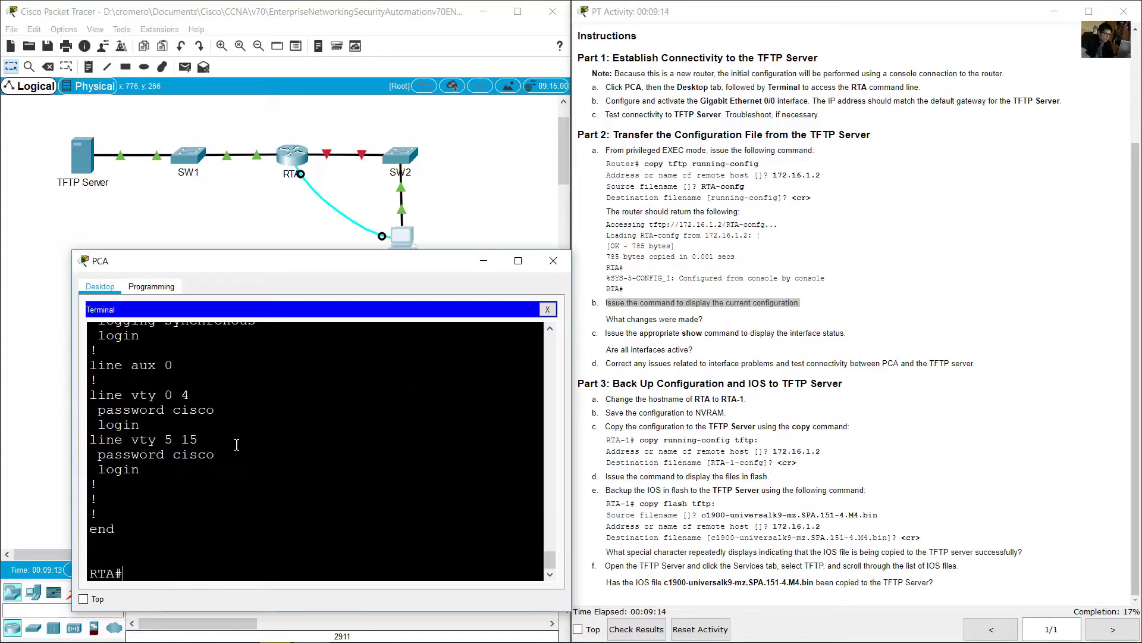
- Examine the console and vty line settings and the MOTD banner in the displayed running configuration
{"action": "scroll", "coordinate": [200, 421], "scroll_direction": "up", "scroll_amount": 2}
{"action": "left_click_drag", "start_coordinate": [166, 457], "coordinate": [177, 546]}
{"action": "scroll", "coordinate": [180, 467], "scroll_direction": "up", "scroll_amount": 1}
{"action": "left_click_drag", "start_coordinate": [123, 397], "coordinate": [160, 458]}
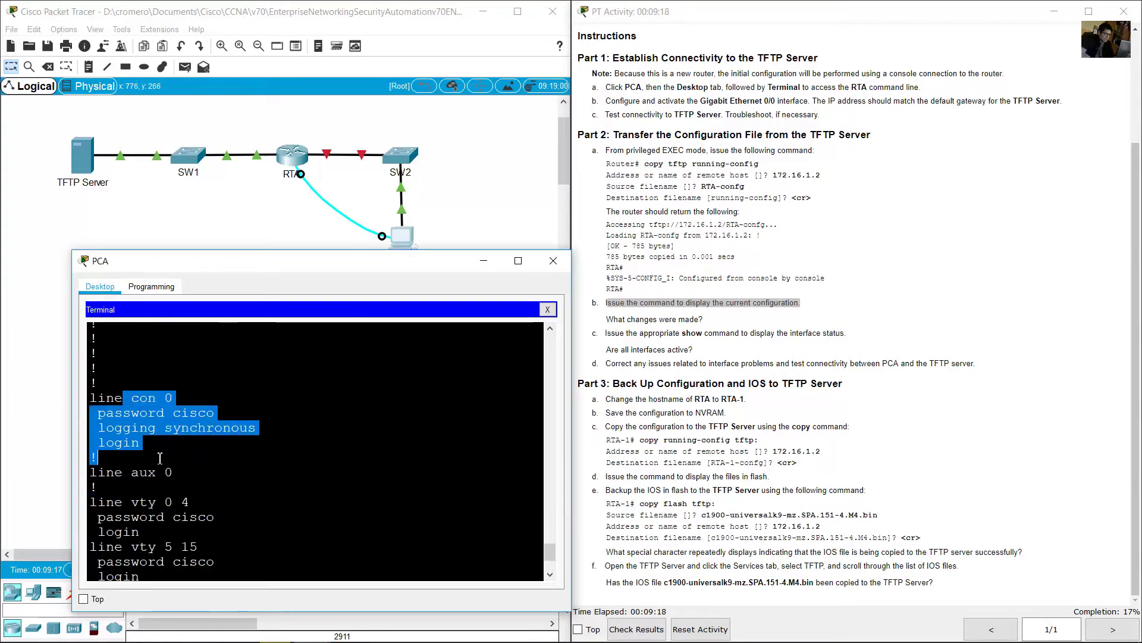
{"action": "scroll", "coordinate": [303, 475], "scroll_direction": "up", "scroll_amount": 4}
{"action": "left_click_drag", "start_coordinate": [113, 487], "coordinate": [262, 487]}
{"action": "scroll", "coordinate": [260, 472], "scroll_direction": "up", "scroll_amount": 8}
{"action": "scroll", "coordinate": [261, 472], "scroll_direction": "down", "scroll_amount": 10}
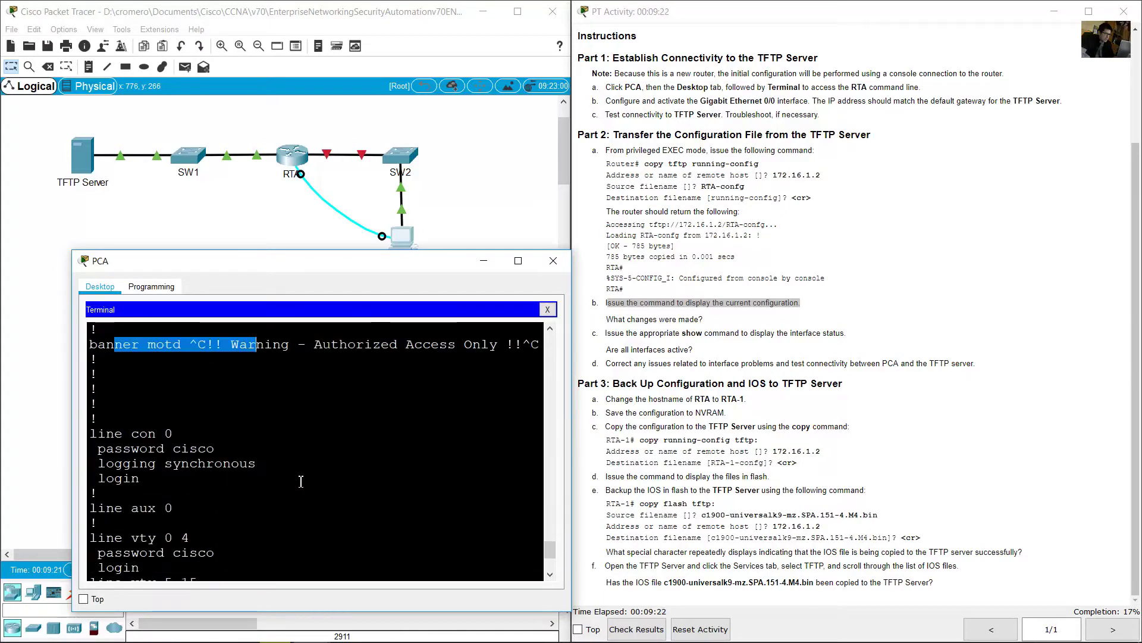
- Read the question about what changes were made and go back through the terminal output to the copy tftp running-config command
{"action": "left_click", "coordinate": [694, 321]}
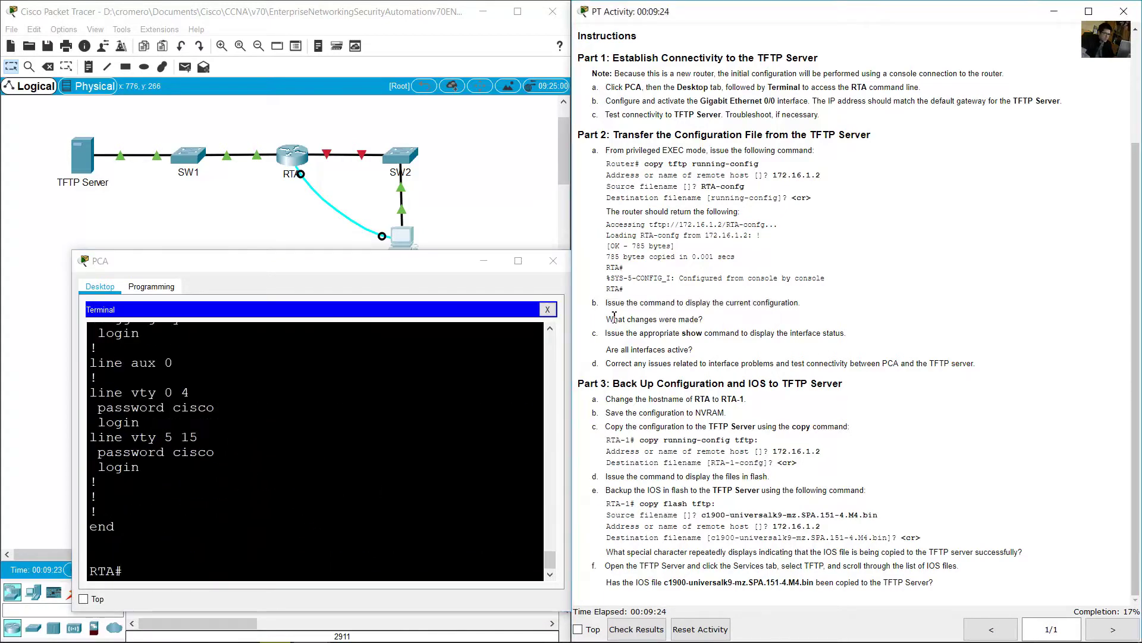
{"action": "left_click_drag", "start_coordinate": [607, 320], "coordinate": [719, 321]}
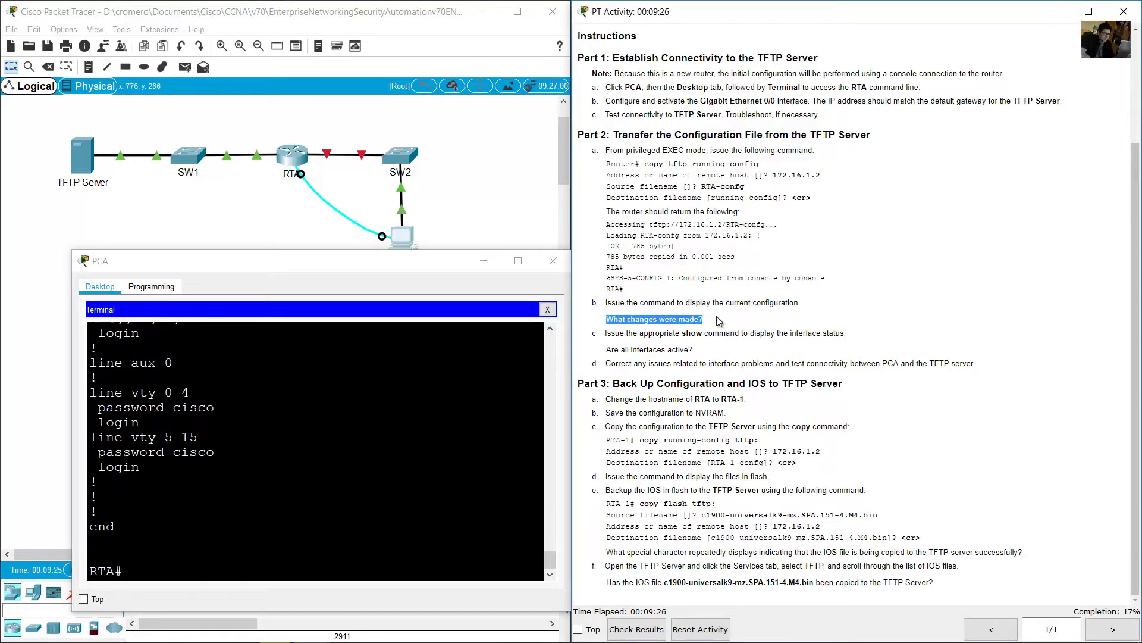
{"action": "scroll", "coordinate": [194, 476], "scroll_direction": "up", "scroll_amount": 20}
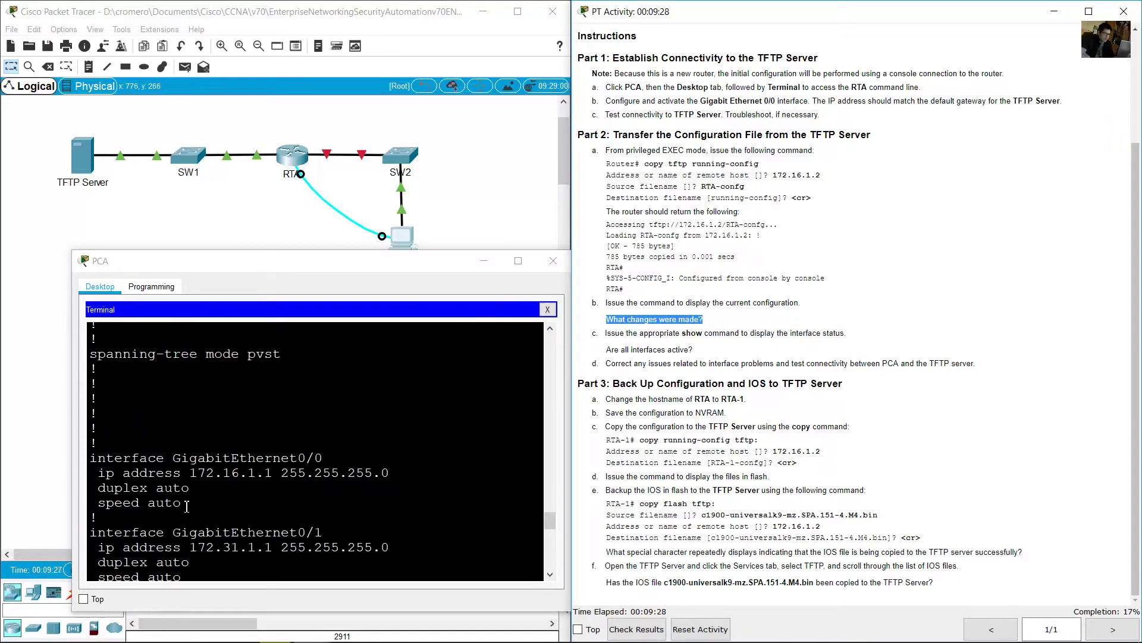
{"action": "scroll", "coordinate": [186, 505], "scroll_direction": "down", "scroll_amount": 2}
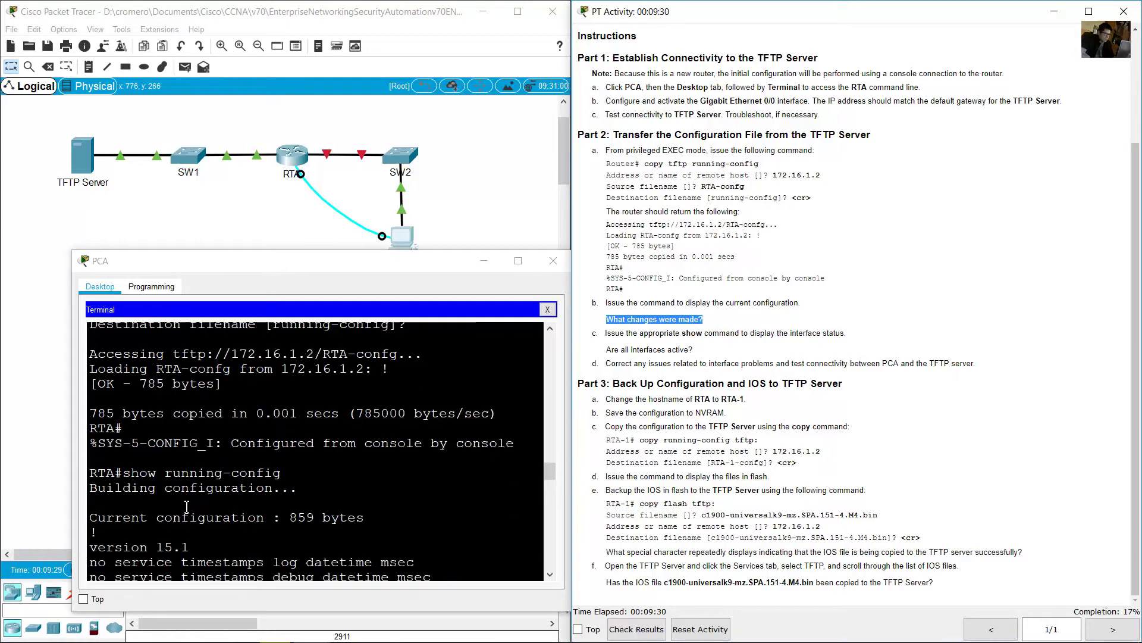
{"action": "scroll", "coordinate": [186, 505], "scroll_direction": "up", "scroll_amount": 2}
{"action": "scroll", "coordinate": [186, 505], "scroll_direction": "up", "scroll_amount": 2}
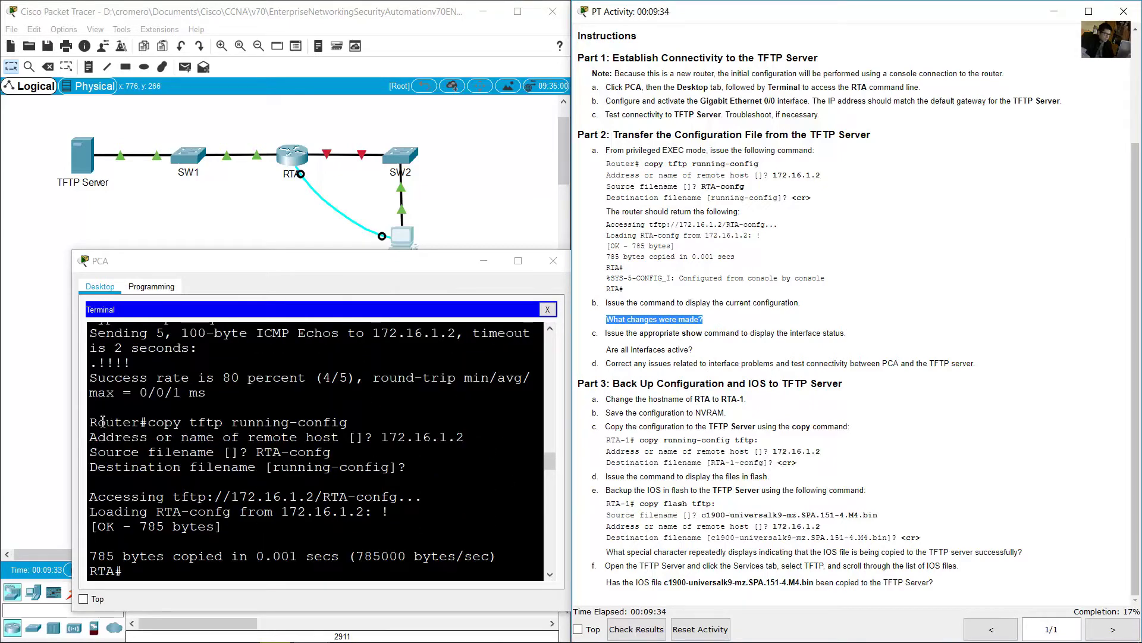
- Compare the router prompt before the copy command with the prompt after the transfer to identify the hostname change
{"action": "left_click_drag", "start_coordinate": [89, 422], "coordinate": [148, 422]}
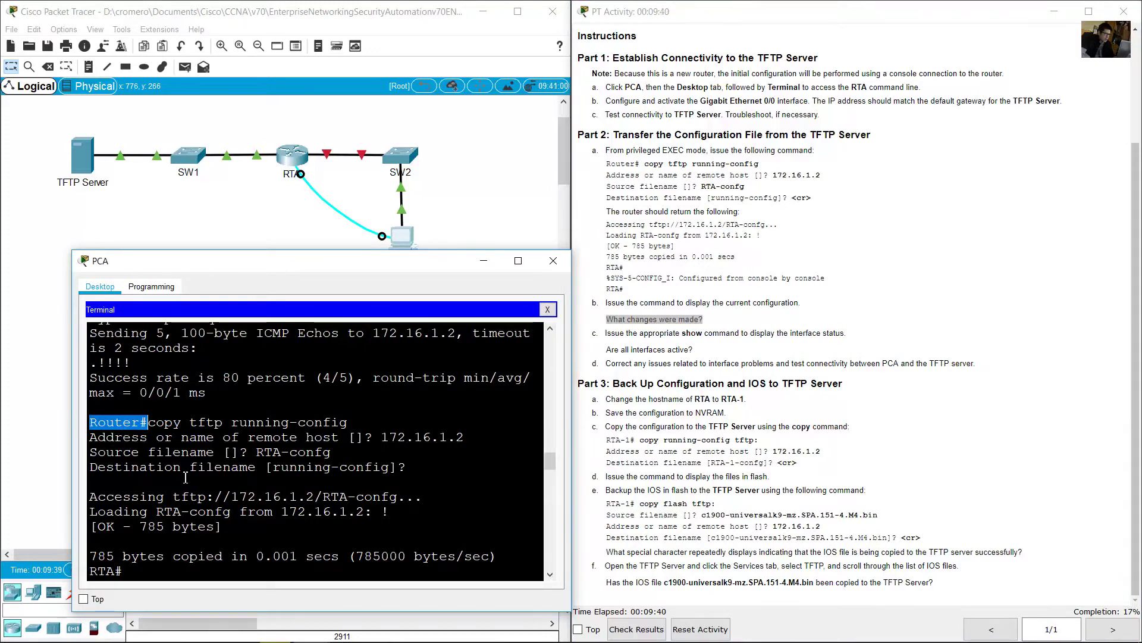
{"action": "type", "text": "show running-config"}
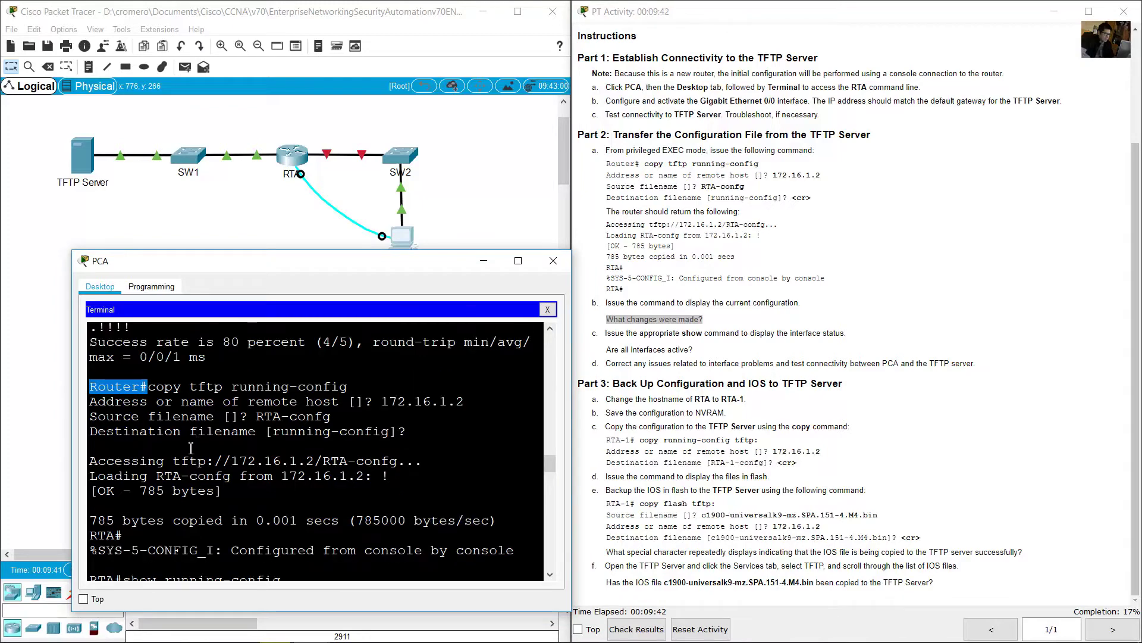
{"action": "left_click", "coordinate": [249, 406]}
{"action": "left_click_drag", "start_coordinate": [249, 407], "coordinate": [387, 489]}
{"action": "left_click", "coordinate": [297, 402]}
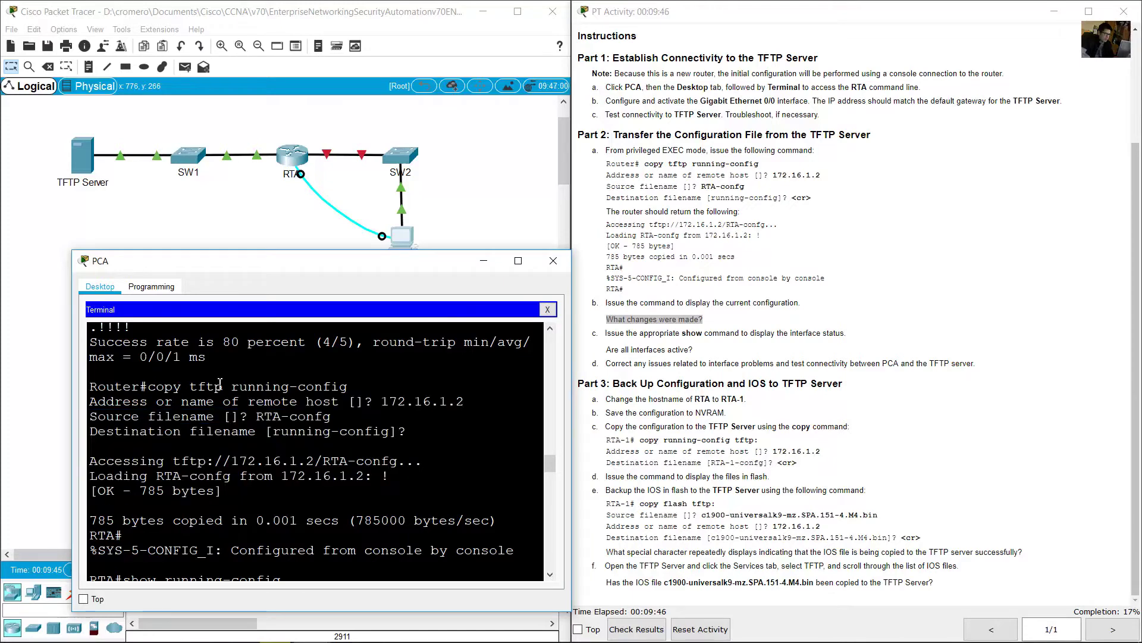
{"action": "left_click_drag", "start_coordinate": [198, 391], "coordinate": [343, 398]}
{"action": "scroll", "coordinate": [197, 504], "scroll_direction": "down", "scroll_amount": 1}
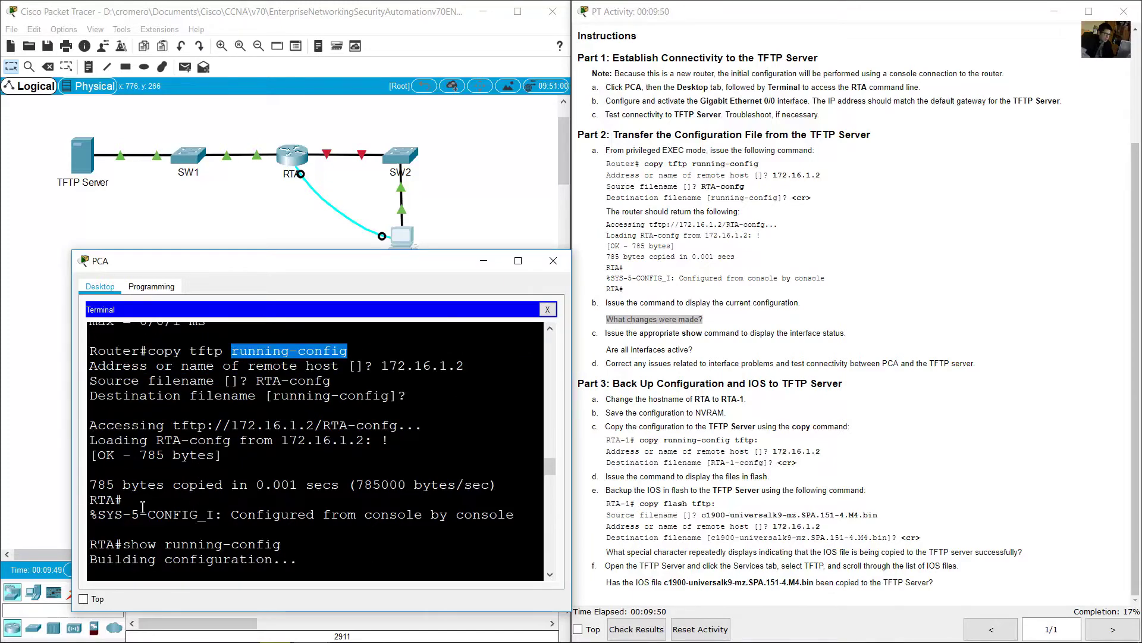
{"action": "left_click", "coordinate": [127, 502]}
{"action": "left_click_drag", "start_coordinate": [127, 501], "coordinate": [93, 503]}
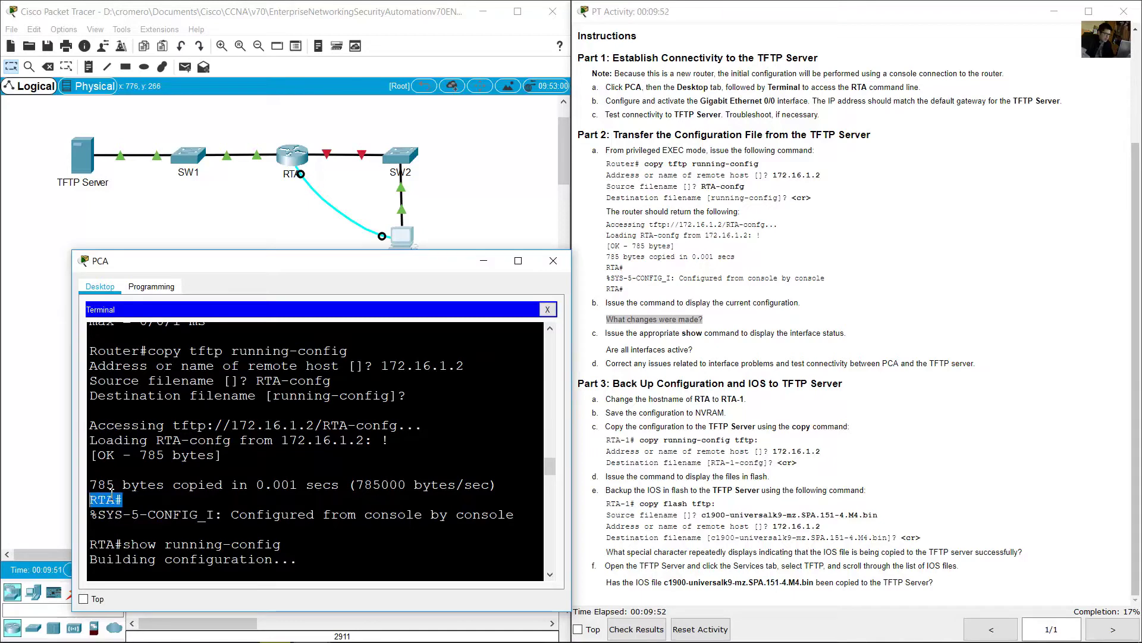
{"action": "scroll", "coordinate": [134, 488], "scroll_direction": "down", "scroll_amount": 3}
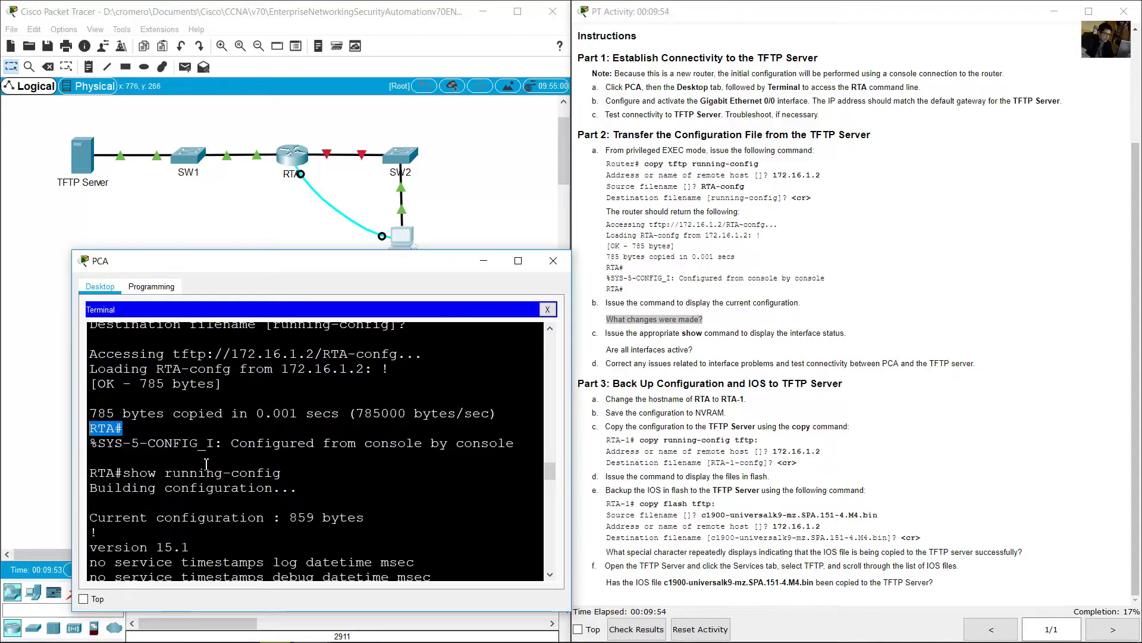
- Review the hostname, enable secret and domain-lookup lines in RTA's displayed running configuration
{"action": "left_click_drag", "start_coordinate": [98, 435], "coordinate": [229, 446]}
{"action": "scroll", "coordinate": [146, 449], "scroll_direction": "down", "scroll_amount": 3}
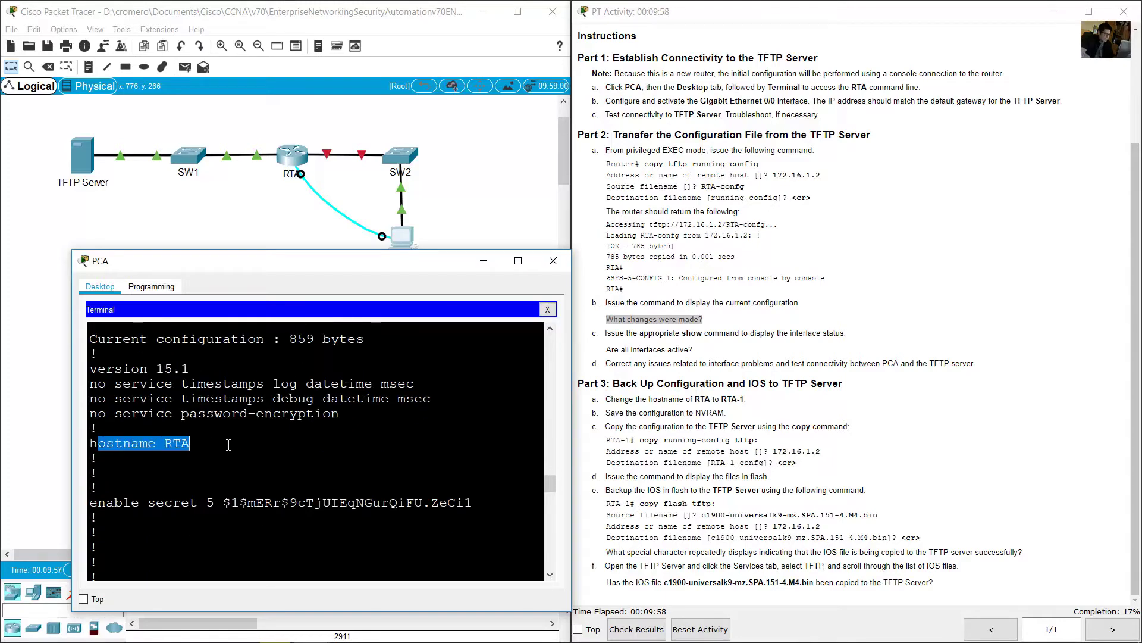
{"action": "scroll", "coordinate": [226, 453], "scroll_direction": "down", "scroll_amount": 5}
{"action": "scroll", "coordinate": [241, 455], "scroll_direction": "up", "scroll_amount": 2}
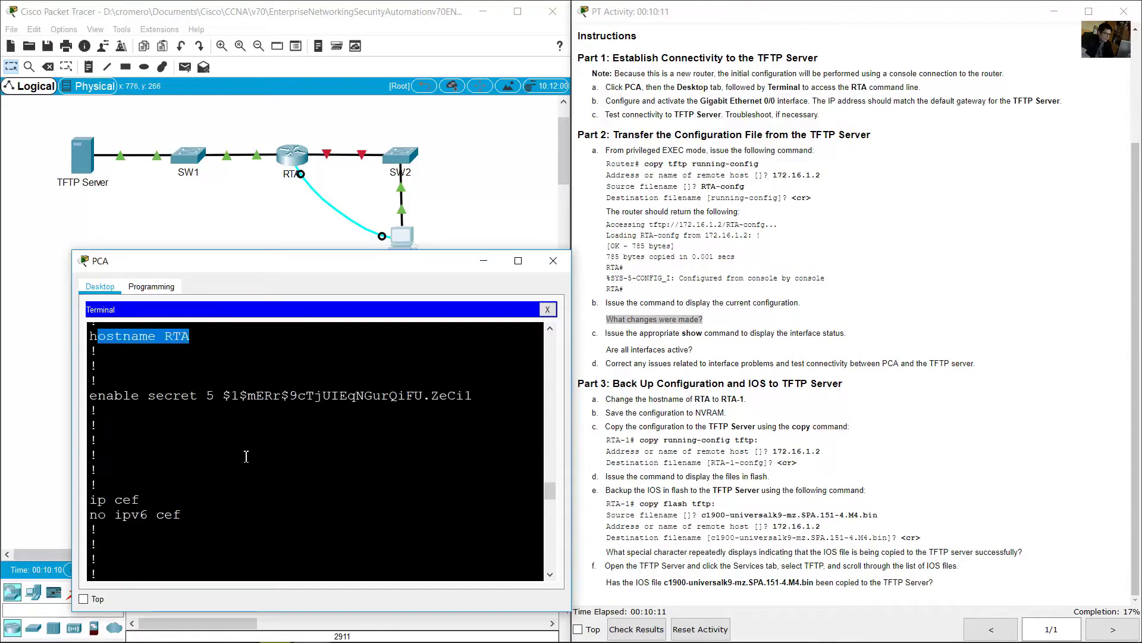
{"action": "left_click_drag", "start_coordinate": [106, 394], "coordinate": [259, 395]}
{"action": "scroll", "coordinate": [259, 395], "scroll_direction": "down", "scroll_amount": 2}
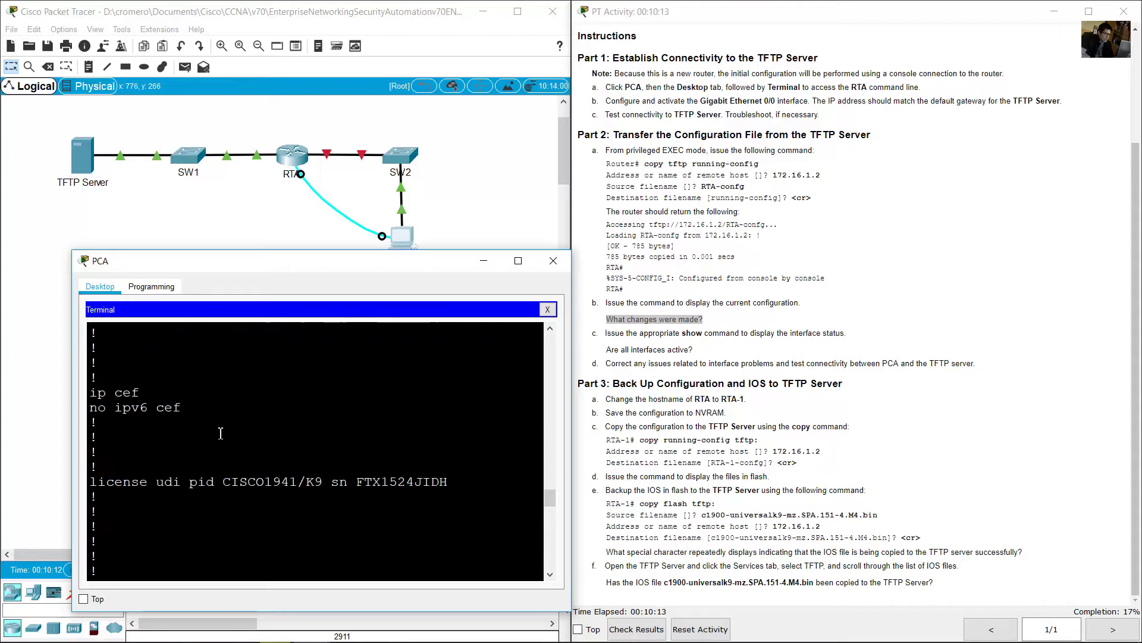
{"action": "scroll", "coordinate": [107, 481], "scroll_direction": "down", "scroll_amount": 3}
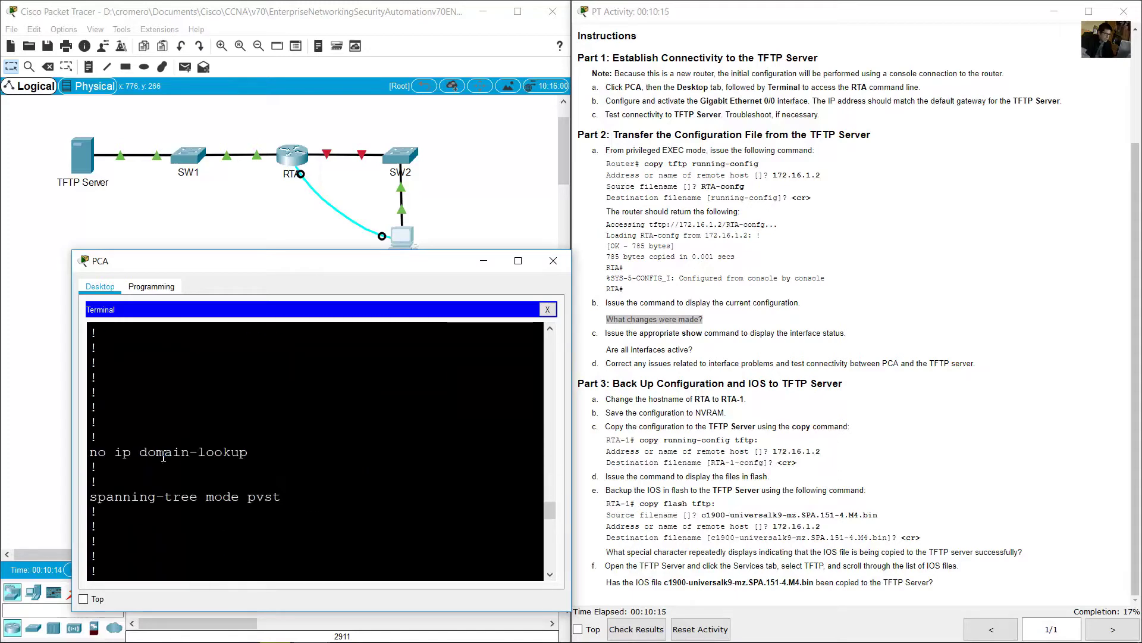
{"action": "left_click_drag", "start_coordinate": [140, 453], "coordinate": [221, 459]}
{"action": "scroll", "coordinate": [221, 455], "scroll_direction": "down", "scroll_amount": 7}
- Review the interface settings, MOTD banner and console and vty lines through the end of RTA's running configuration
{"action": "left_click_drag", "start_coordinate": [147, 351], "coordinate": [194, 481]}
{"action": "scroll", "coordinate": [203, 490], "scroll_direction": "down", "scroll_amount": 3}
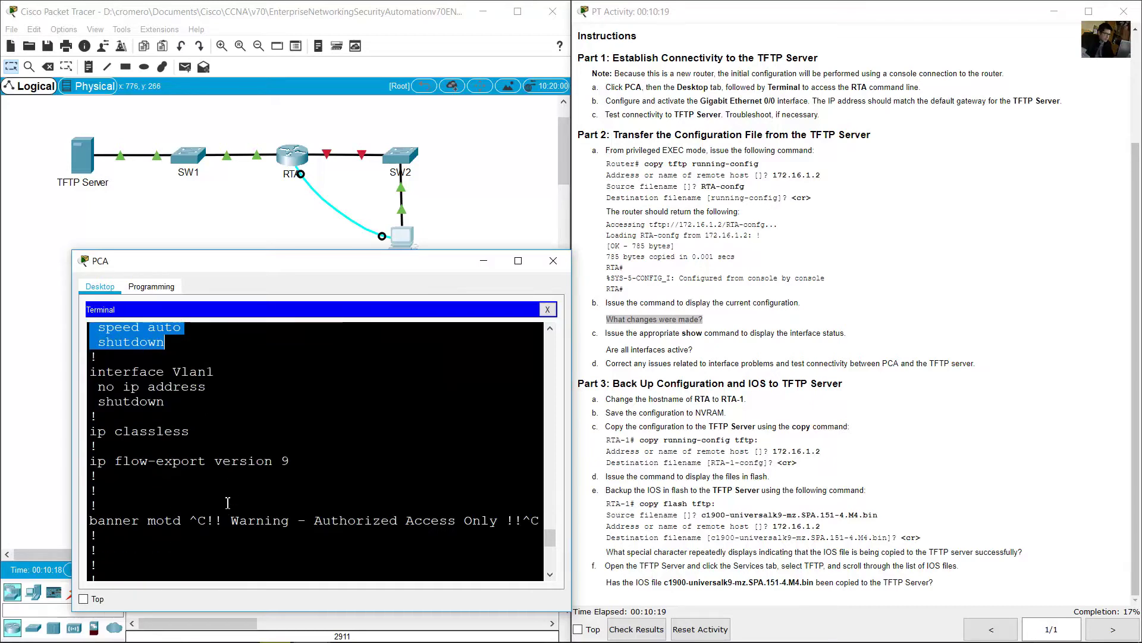
{"action": "scroll", "coordinate": [203, 446], "scroll_direction": "down", "scroll_amount": 4}
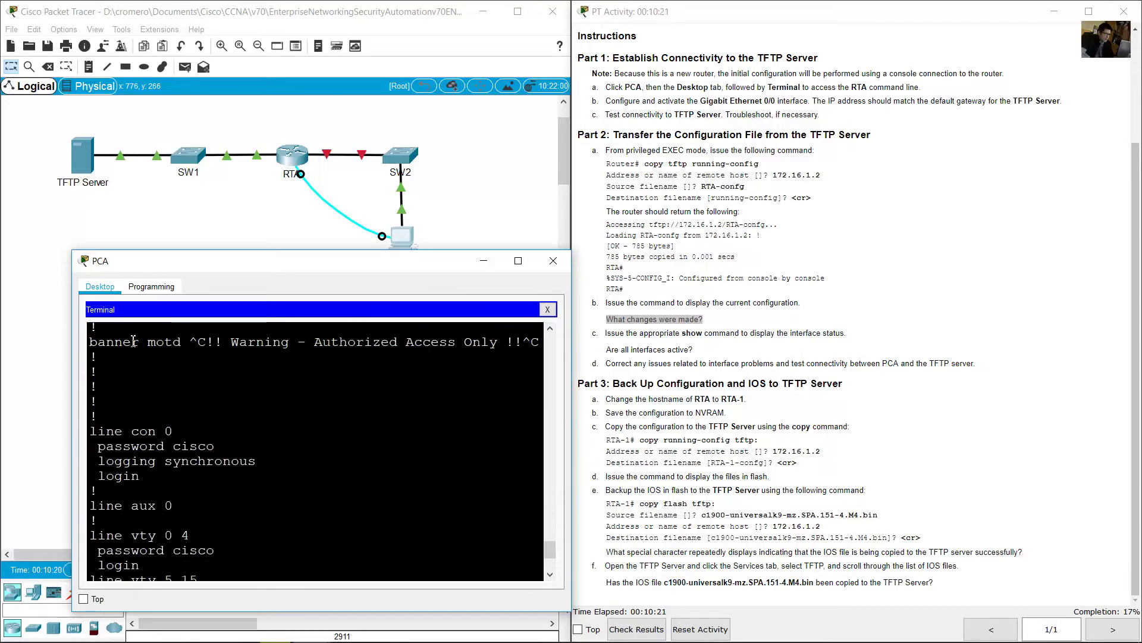
{"action": "left_click_drag", "start_coordinate": [132, 341], "coordinate": [205, 541]}
{"action": "scroll", "coordinate": [143, 426], "scroll_direction": "down", "scroll_amount": 2}
{"action": "scroll", "coordinate": [290, 500], "scroll_direction": "down", "scroll_amount": 2}
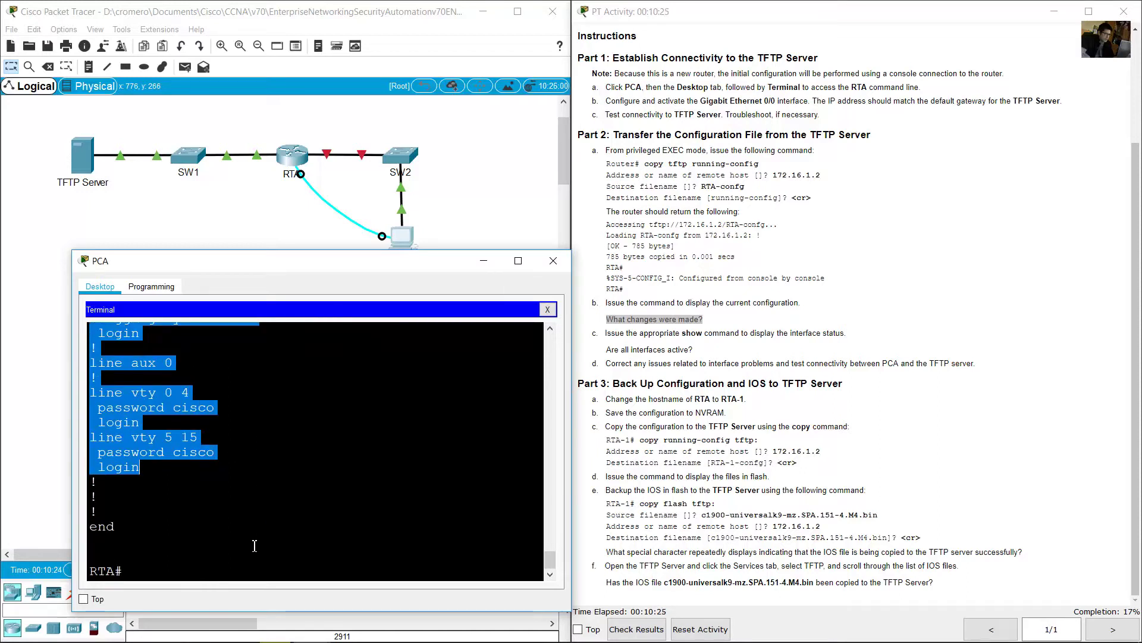
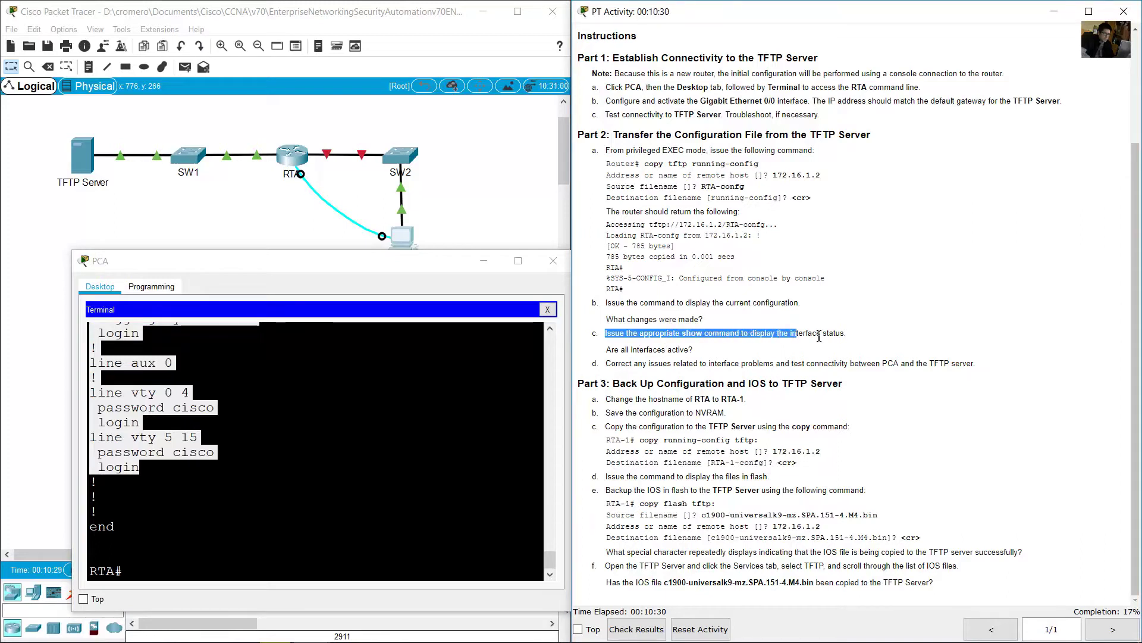
- Run show ip interface brief on RTA and widen the PCA window so the output table fits
{"action": "left_click", "coordinate": [209, 581]}
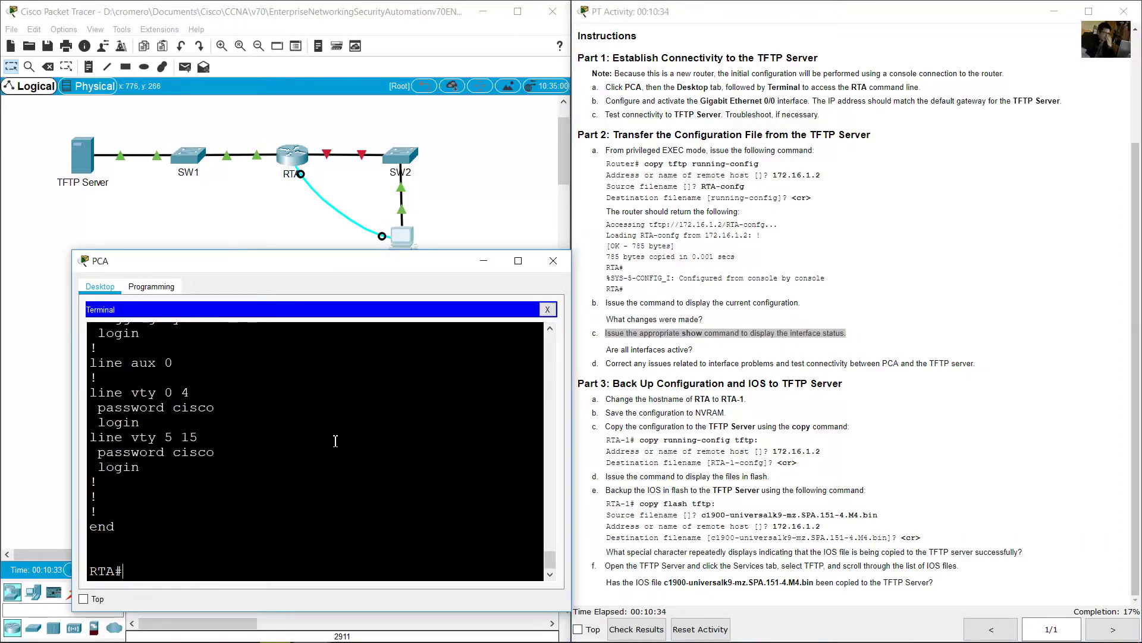
{"action": "type", "text": "show ip interfa"}
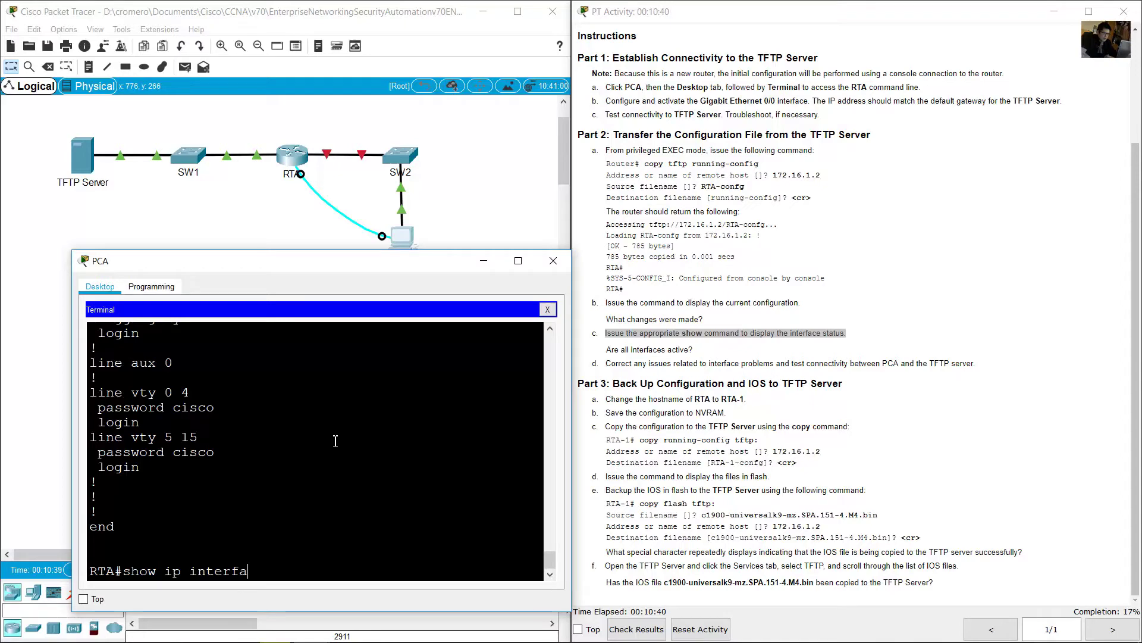
{"action": "type", "text": "ce brief"}
{"action": "key", "text": "Return"}
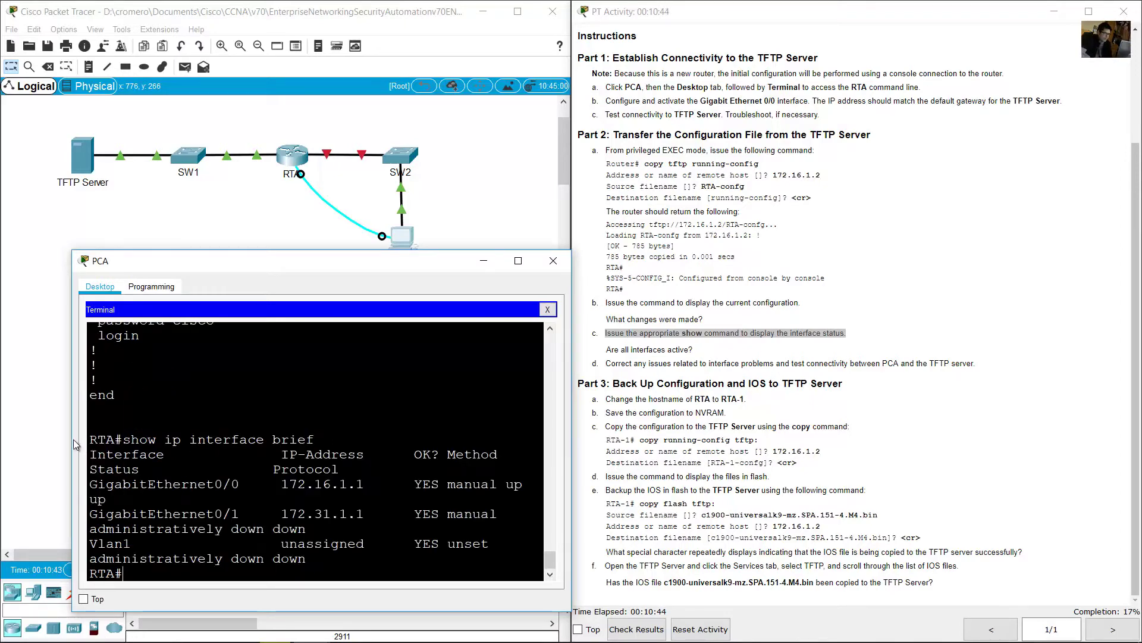
{"action": "left_click_drag", "start_coordinate": [72, 438], "coordinate": [3, 438]}
{"action": "left_click_drag", "start_coordinate": [570, 476], "coordinate": [714, 475]}
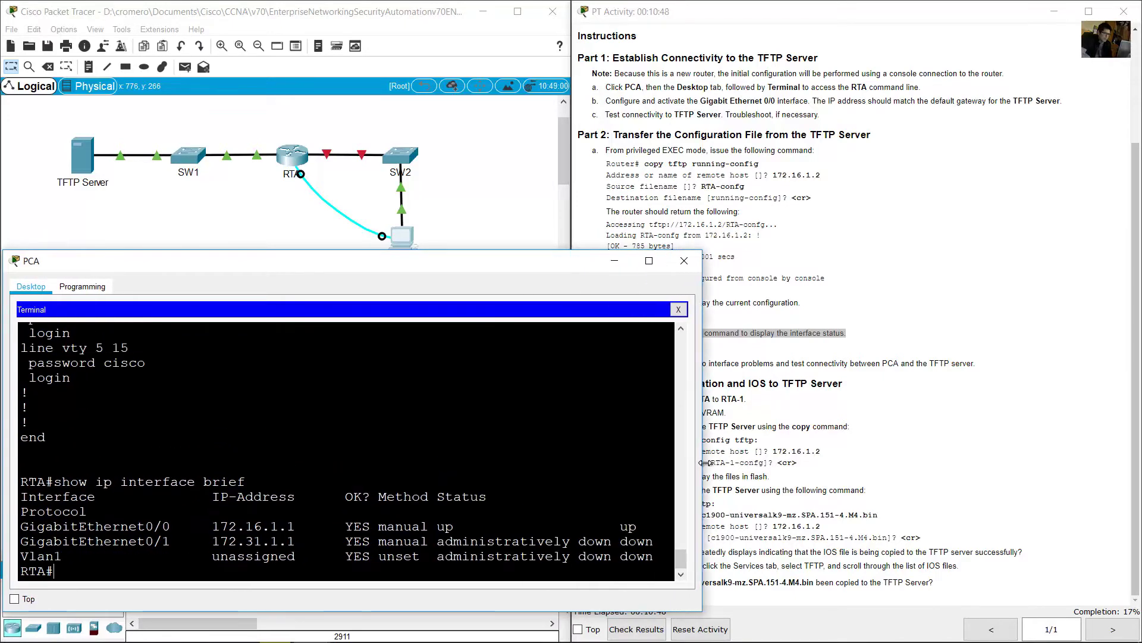
- Check the status and protocol of GigabitEthernet0/0 and GigabitEthernet0/1 in the interface table, widening the window further
{"action": "left_click", "coordinate": [866, 387]}
{"action": "left_click_drag", "start_coordinate": [606, 350], "coordinate": [711, 352]}
{"action": "left_click", "coordinate": [186, 534]}
{"action": "left_click_drag", "start_coordinate": [41, 524], "coordinate": [648, 527]}
{"action": "left_click_drag", "start_coordinate": [701, 493], "coordinate": [787, 491]}
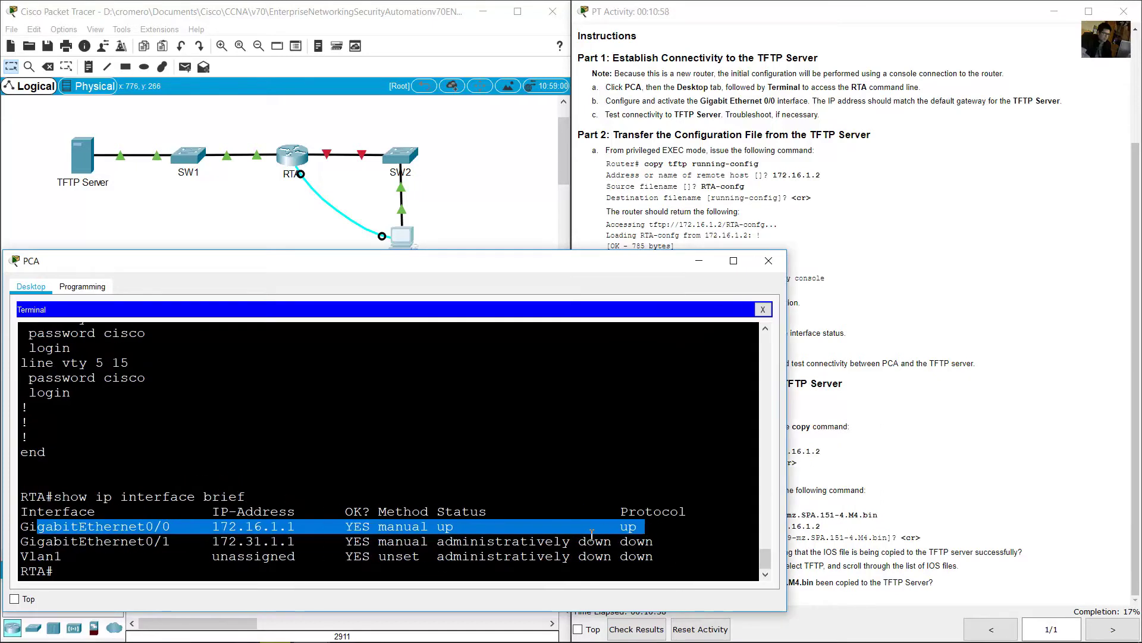
{"action": "left_click_drag", "start_coordinate": [46, 542], "coordinate": [655, 541]}
- Read the question about active interfaces and the instruction to correct interface problems and test connectivity
{"action": "left_click", "coordinate": [862, 441]}
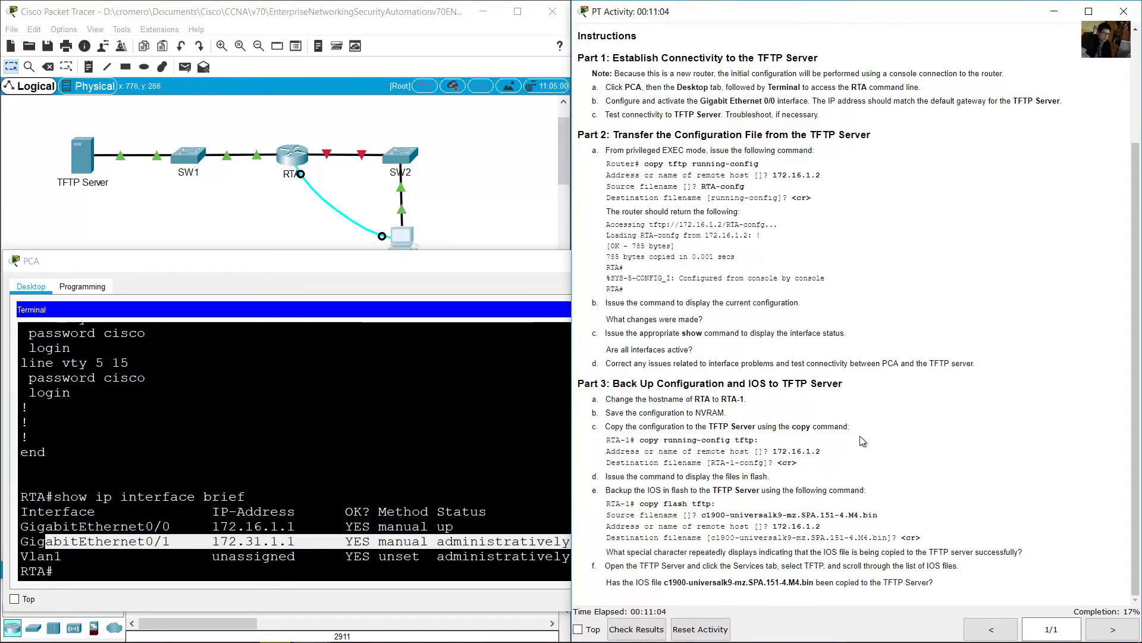
{"action": "left_click_drag", "start_coordinate": [605, 349], "coordinate": [720, 354]}
{"action": "left_click", "coordinate": [715, 350]}
{"action": "left_click_drag", "start_coordinate": [605, 349], "coordinate": [693, 351]}
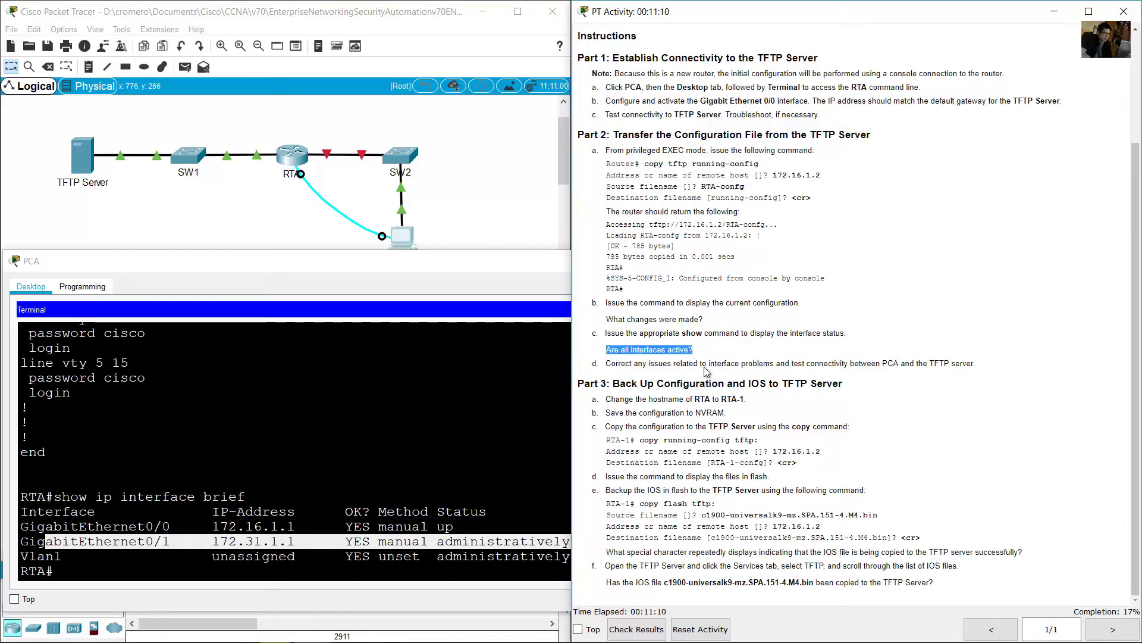
{"action": "left_click_drag", "start_coordinate": [616, 365], "coordinate": [971, 364]}
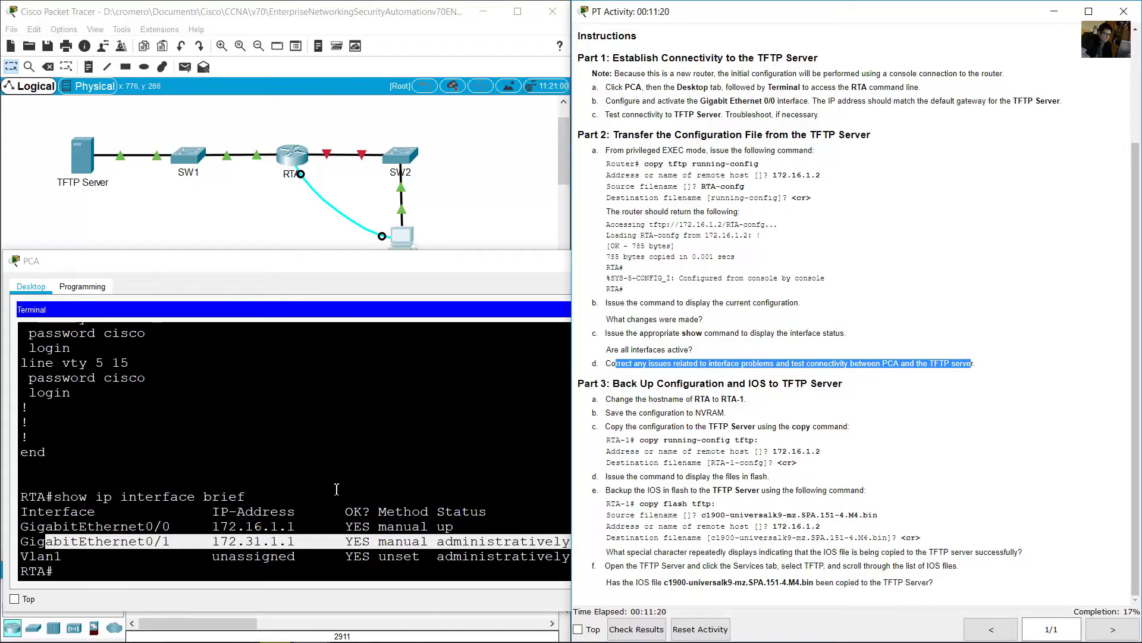
- Enter configuration mode on RTA and enable interface g0/1 with no shutdown
{"action": "left_click", "coordinate": [129, 571]}
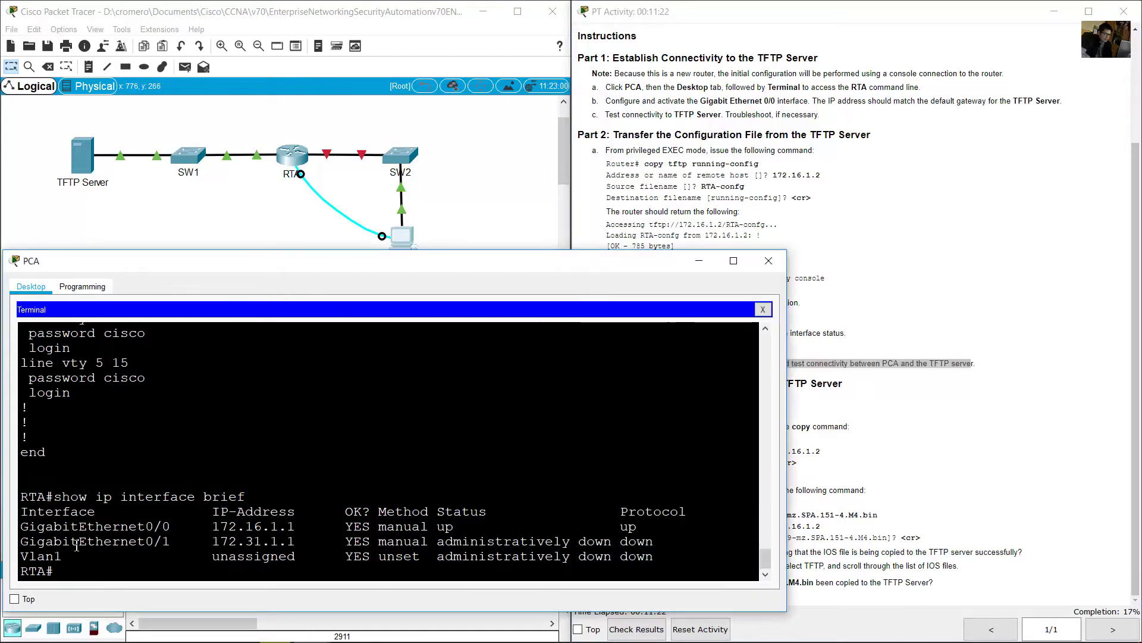
{"action": "left_click_drag", "start_coordinate": [22, 541], "coordinate": [173, 541]}
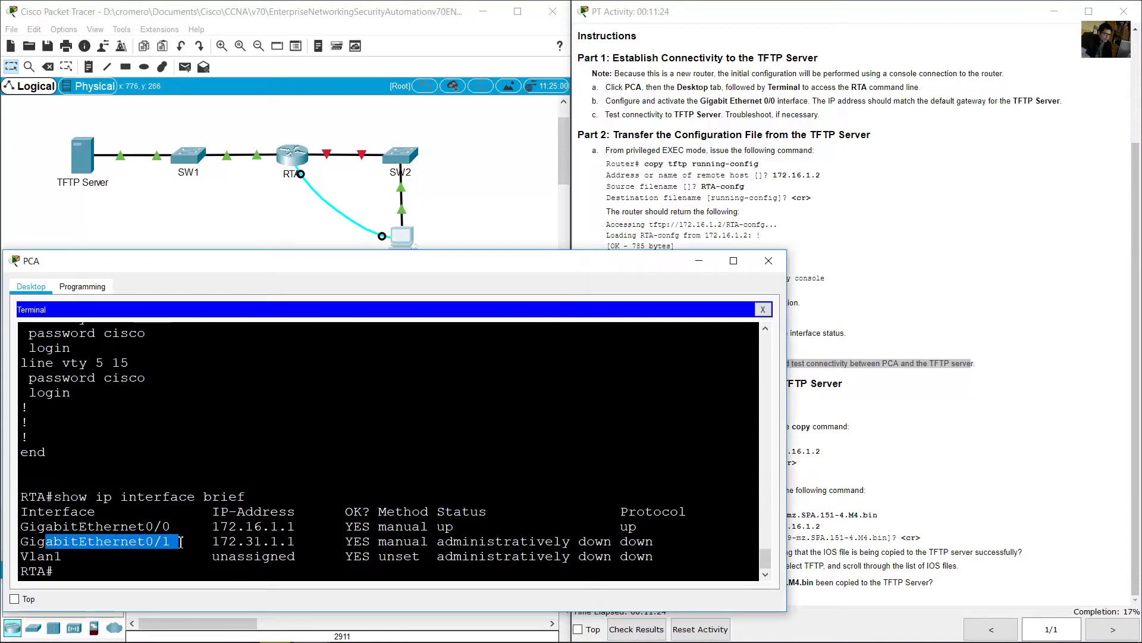
{"action": "left_click", "coordinate": [167, 571]}
{"action": "type", "text": "conf te"}
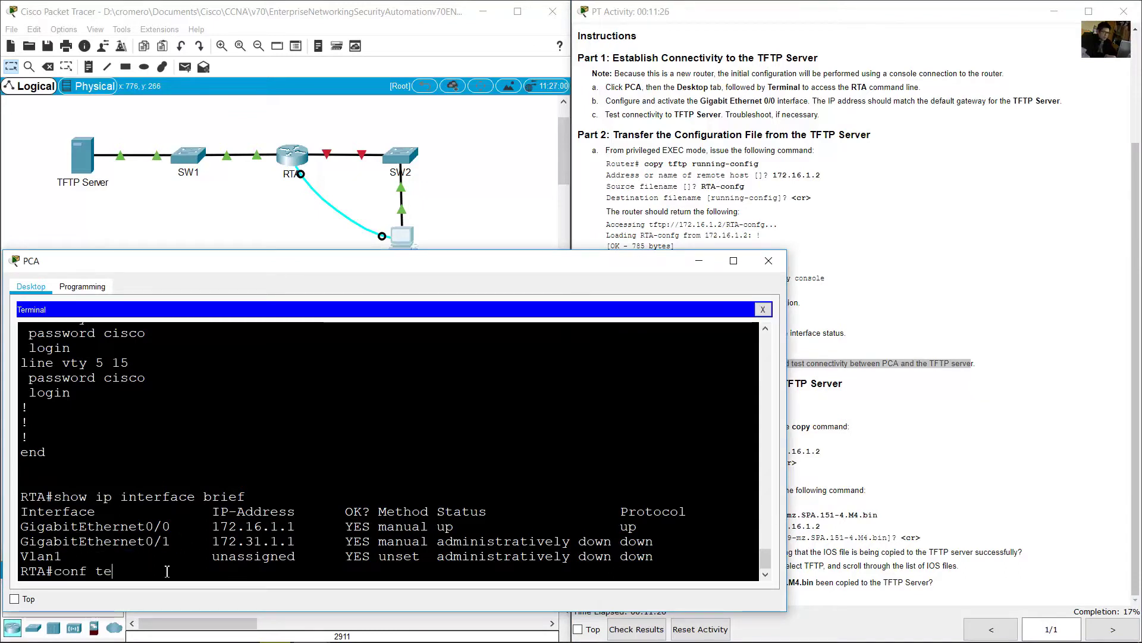
{"action": "type", "text": "rm"}
{"action": "key", "text": "Return"}
{"action": "type", "text": "int g0/1"}
{"action": "key", "text": "Return"}
{"action": "type", "text": "no shutdown"}
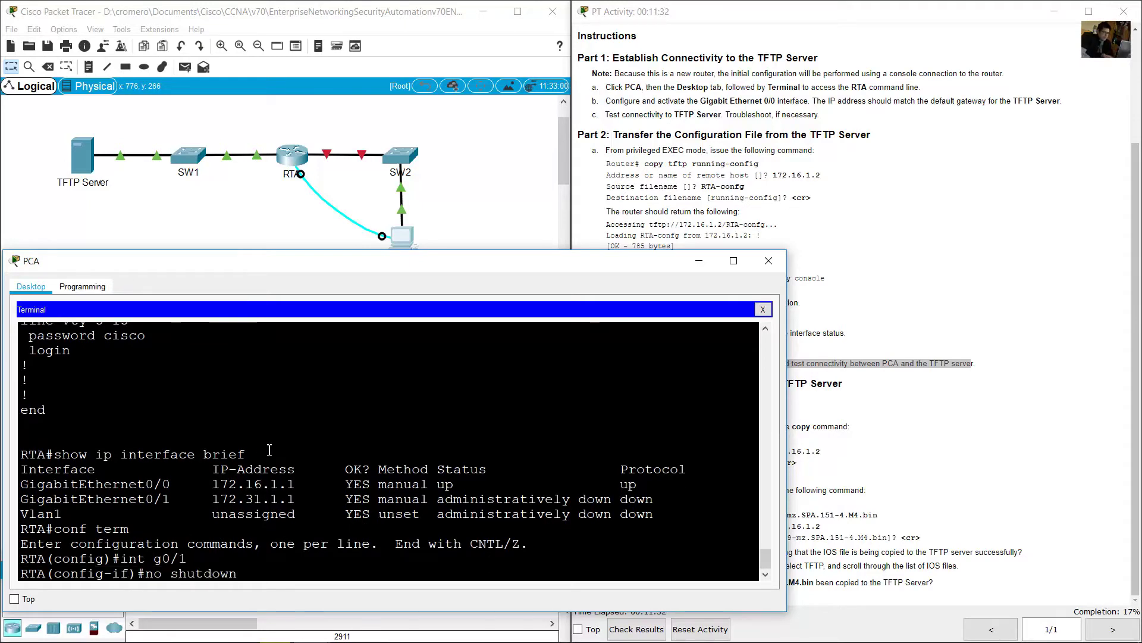
{"action": "key", "text": "Return"}
{"action": "key", "text": "Return"}
{"action": "key", "text": "Return"}
- Check the link between RTA and SW2 in the topology and read the instruction to test PCA's connectivity to the TFTP server
{"action": "left_click_drag", "start_coordinate": [314, 111], "coordinate": [339, 158]}
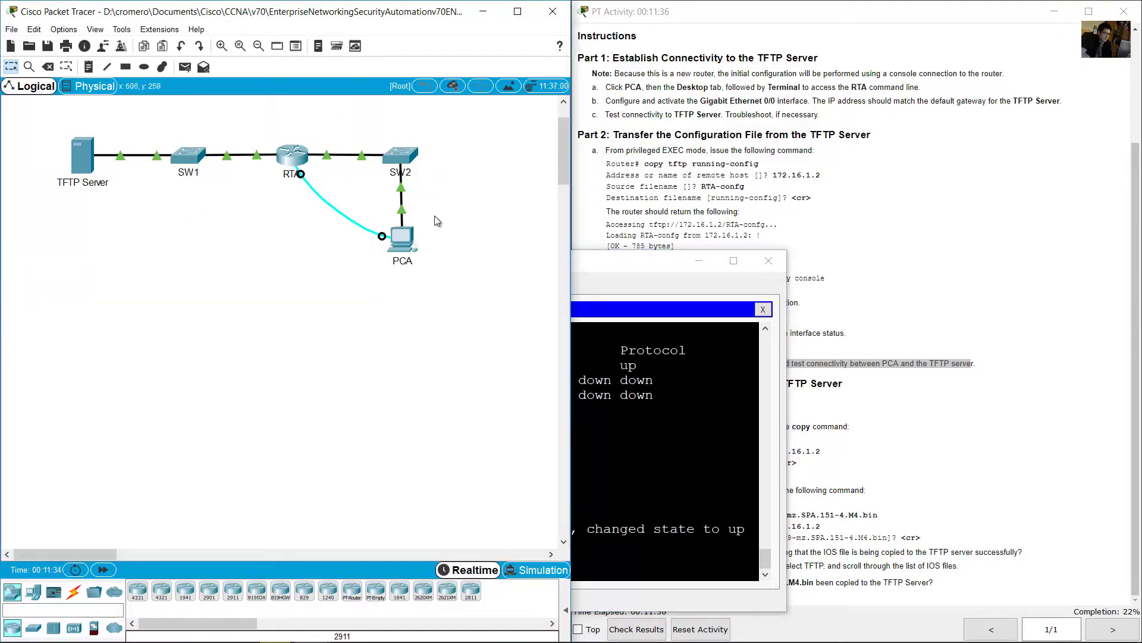
{"action": "left_click", "coordinate": [616, 383]}
{"action": "left_click", "coordinate": [801, 368]}
{"action": "left_click_drag", "start_coordinate": [810, 367], "coordinate": [976, 364]}
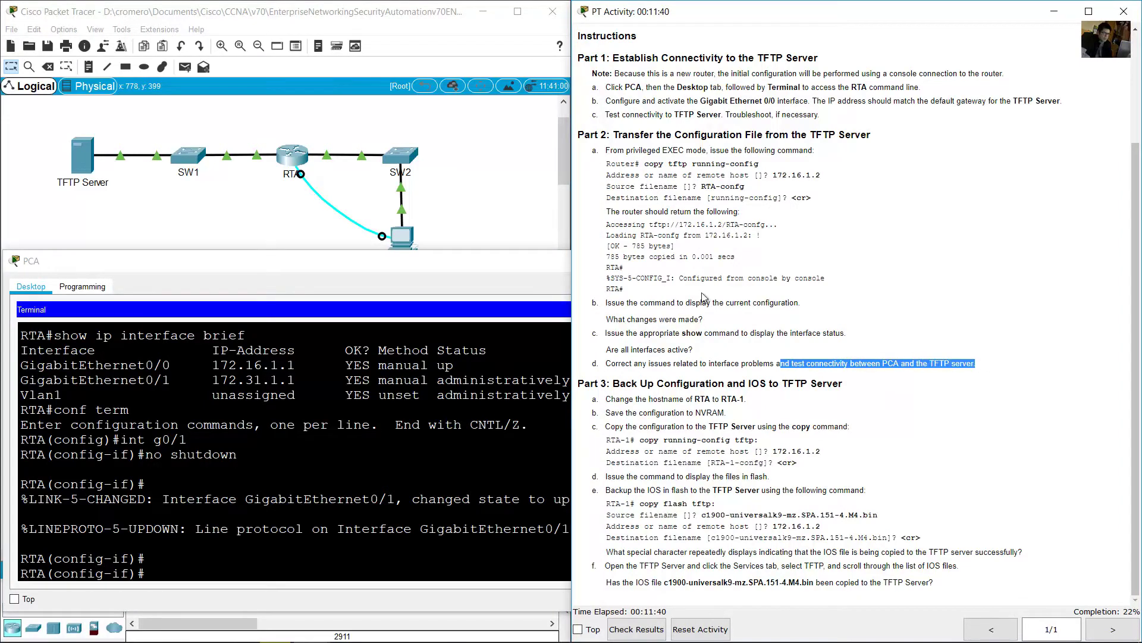
- Switch PCA from the terminal to its command prompt and ping the TFTP Server at 172.16.1.2
{"action": "left_click", "coordinate": [446, 205]}
{"action": "left_click", "coordinate": [404, 239]}
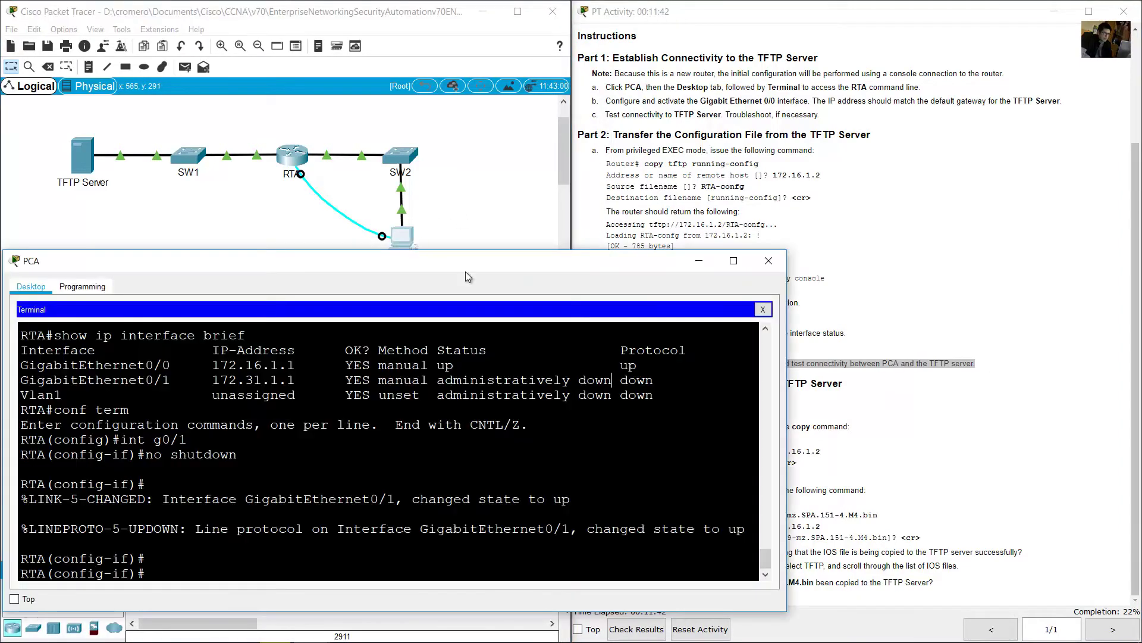
{"action": "left_click", "coordinate": [762, 309]}
{"action": "left_click", "coordinate": [536, 337]}
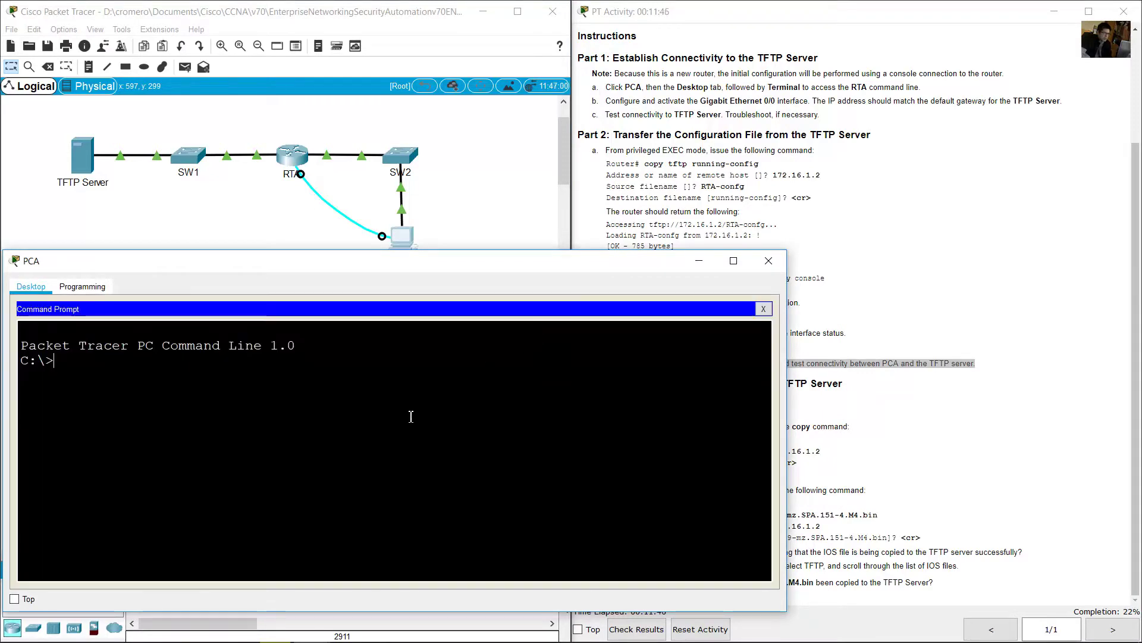
{"action": "type", "text": "ping"}
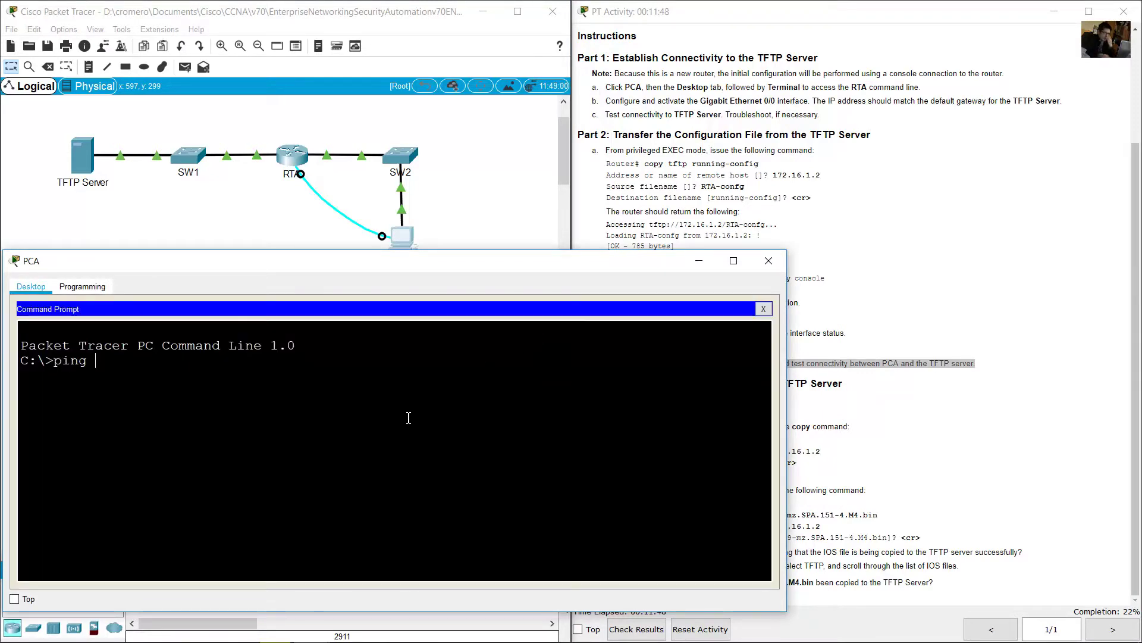
{"action": "type", "text": " 172.16.1."}
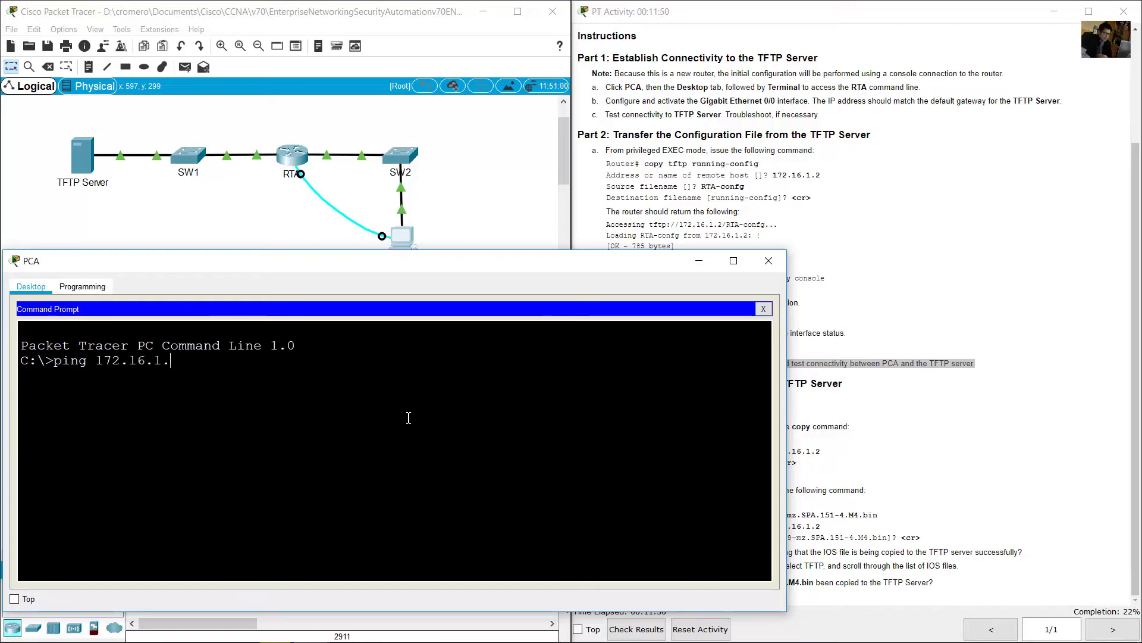
{"action": "type", "text": "2"}
{"action": "key", "text": "Return"}
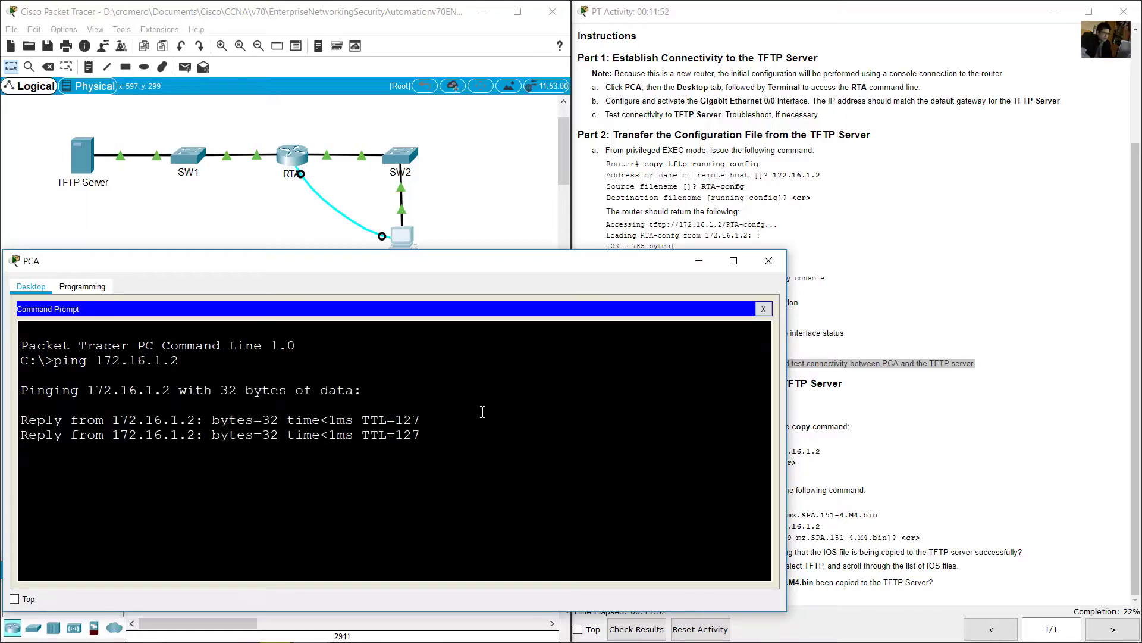
- Read the Part 3 heading on backing up the configuration and IOS, and its hostname change instruction
{"action": "left_click", "coordinate": [919, 301]}
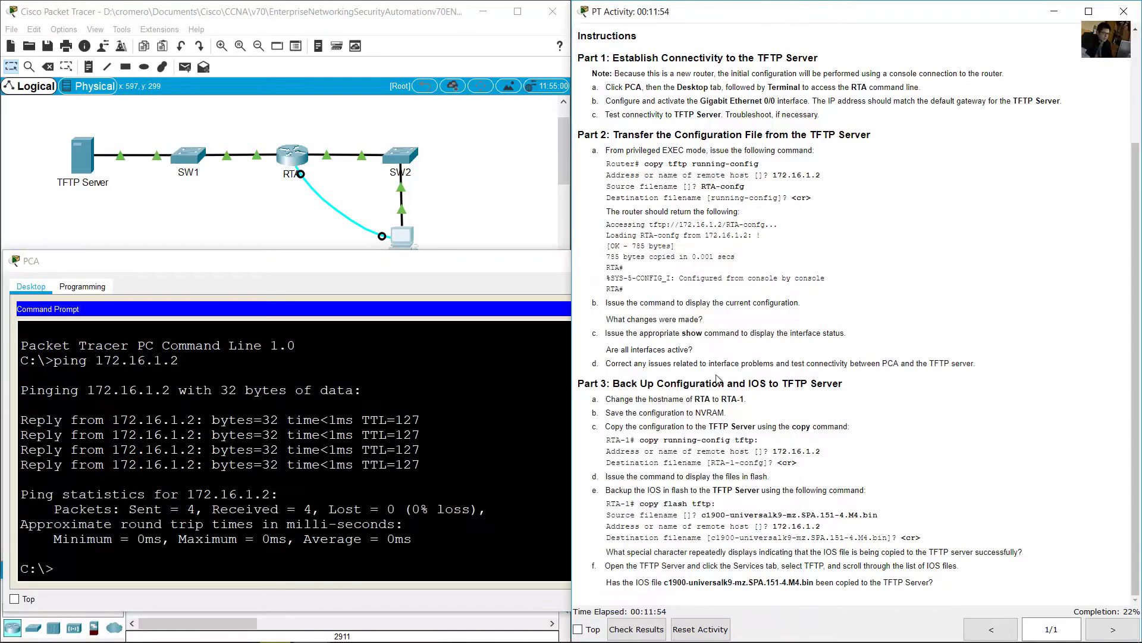
{"action": "left_click_drag", "start_coordinate": [613, 383], "coordinate": [857, 388]}
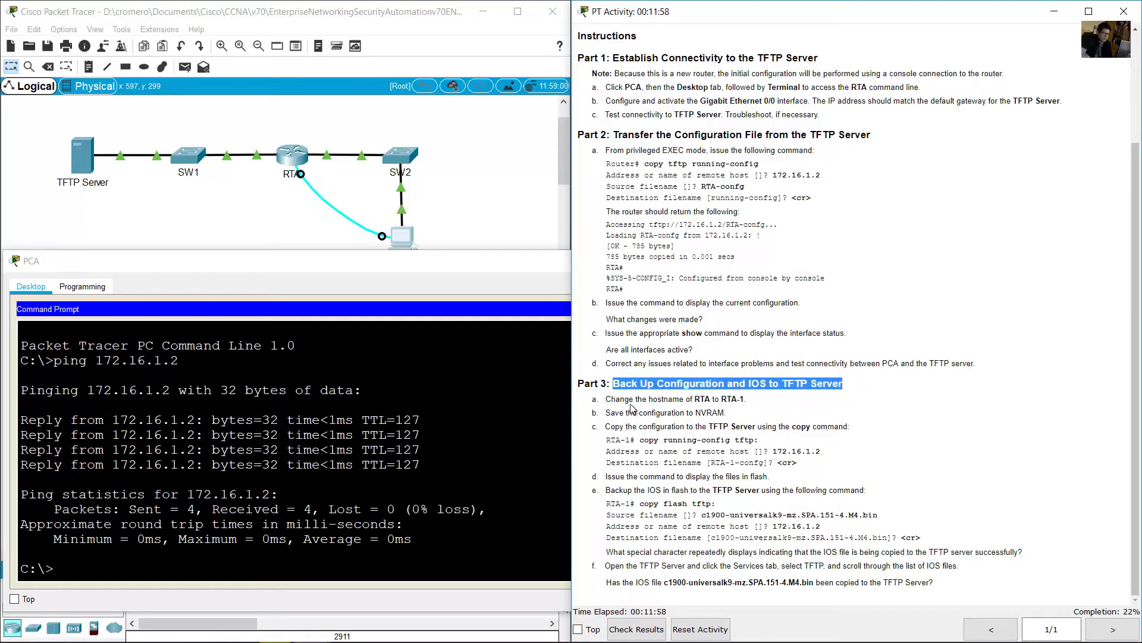
{"action": "left_click_drag", "start_coordinate": [612, 402], "coordinate": [749, 403]}
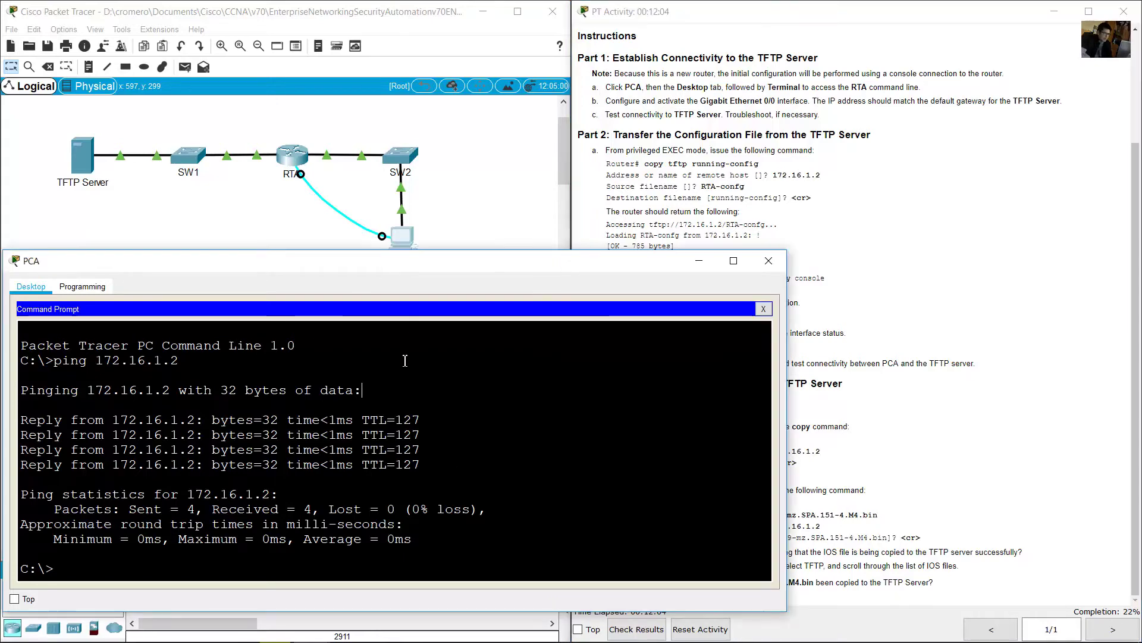
- Close PCA's command prompt and reopen the terminal session to RTA
{"action": "left_click", "coordinate": [435, 244]}
{"action": "left_click_drag", "start_coordinate": [443, 243], "coordinate": [381, 290]}
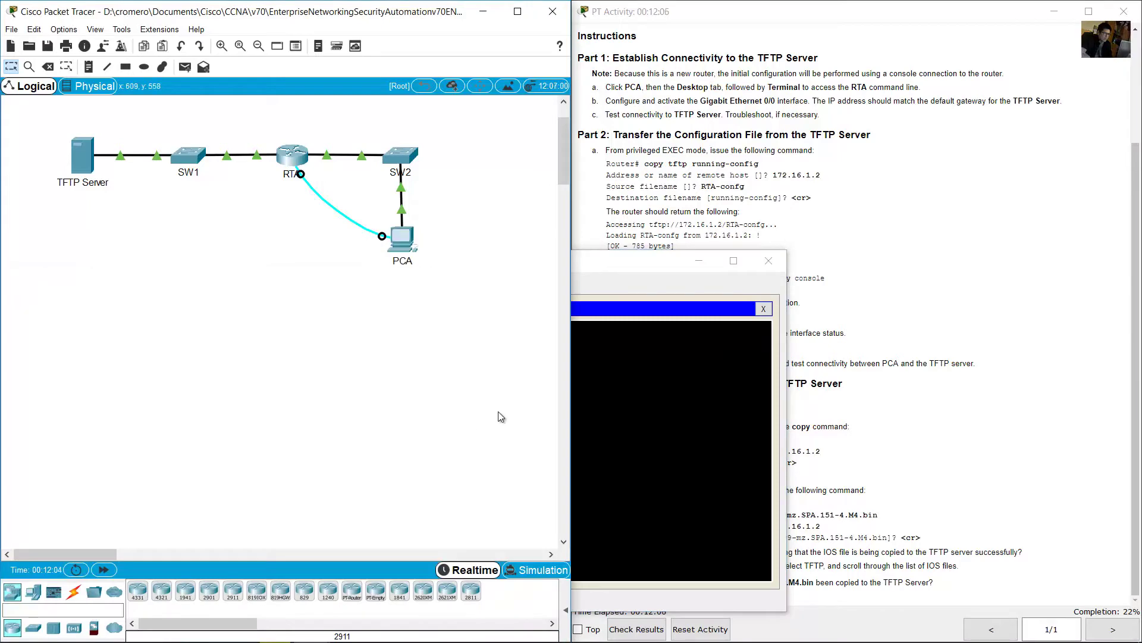
{"action": "left_click", "coordinate": [759, 326]}
{"action": "left_click", "coordinate": [763, 309]}
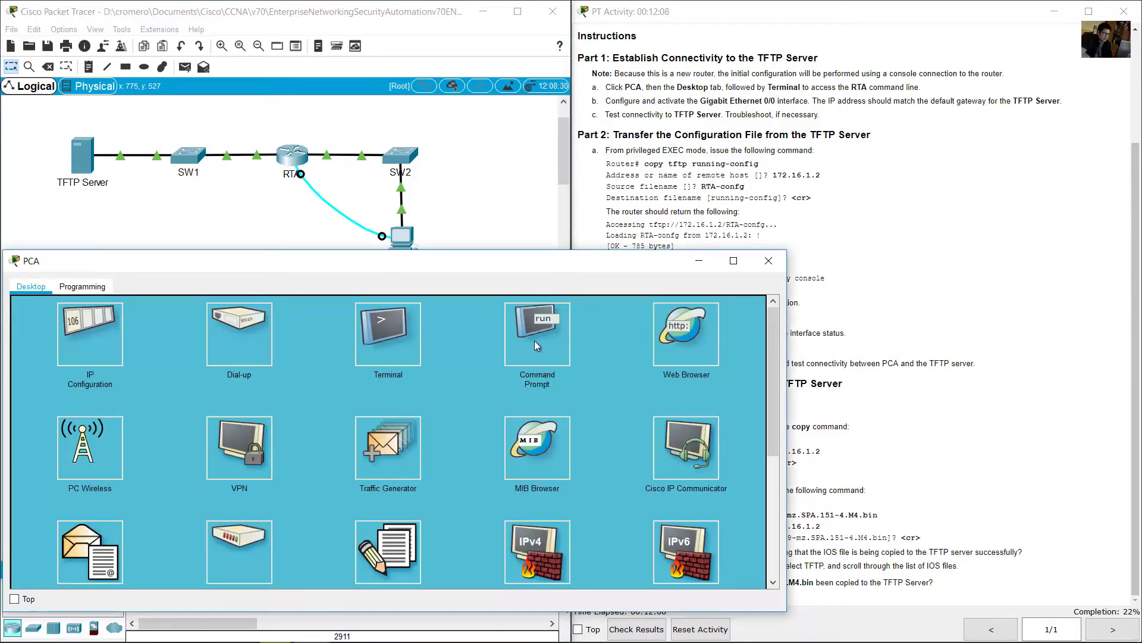
{"action": "left_click", "coordinate": [402, 340]}
{"action": "left_click", "coordinate": [742, 429]}
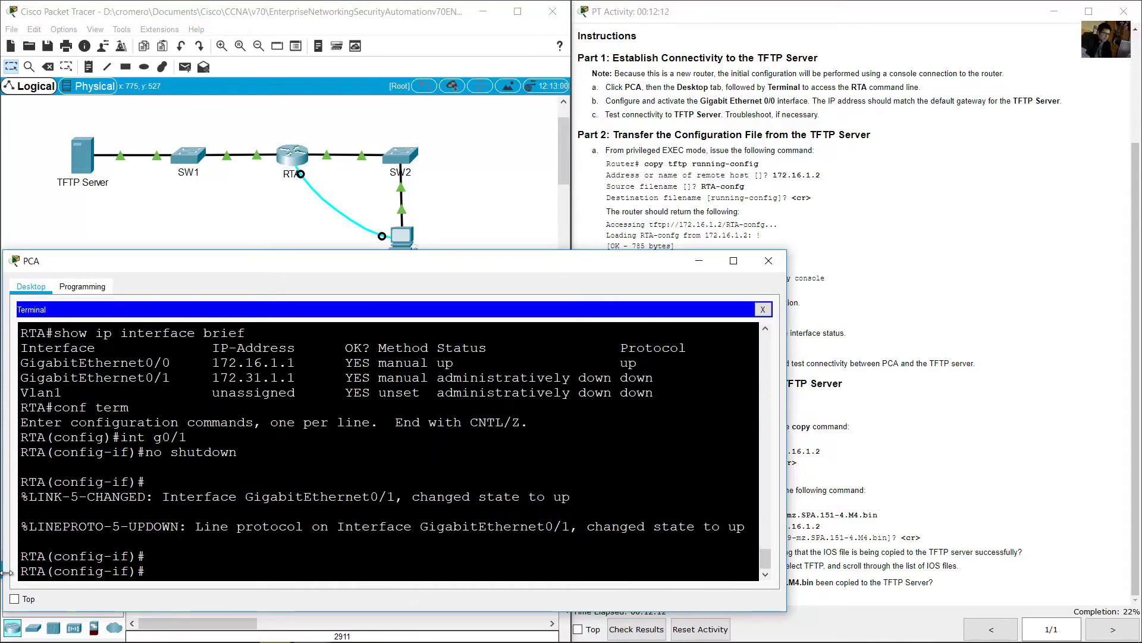
- Exit interface configuration mode on RTA to return to global configuration mode
{"action": "left_click_drag", "start_coordinate": [25, 570], "coordinate": [167, 570]}
{"action": "left_click", "coordinate": [169, 570]}
{"action": "type", "text": "exit"}
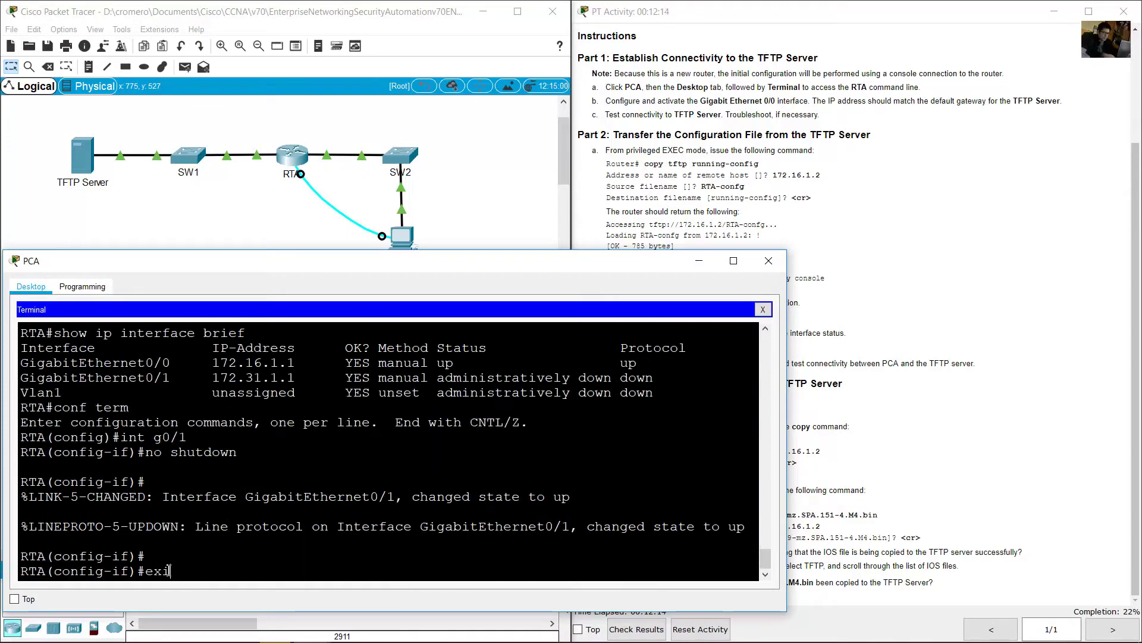
{"action": "key", "text": "Return"}
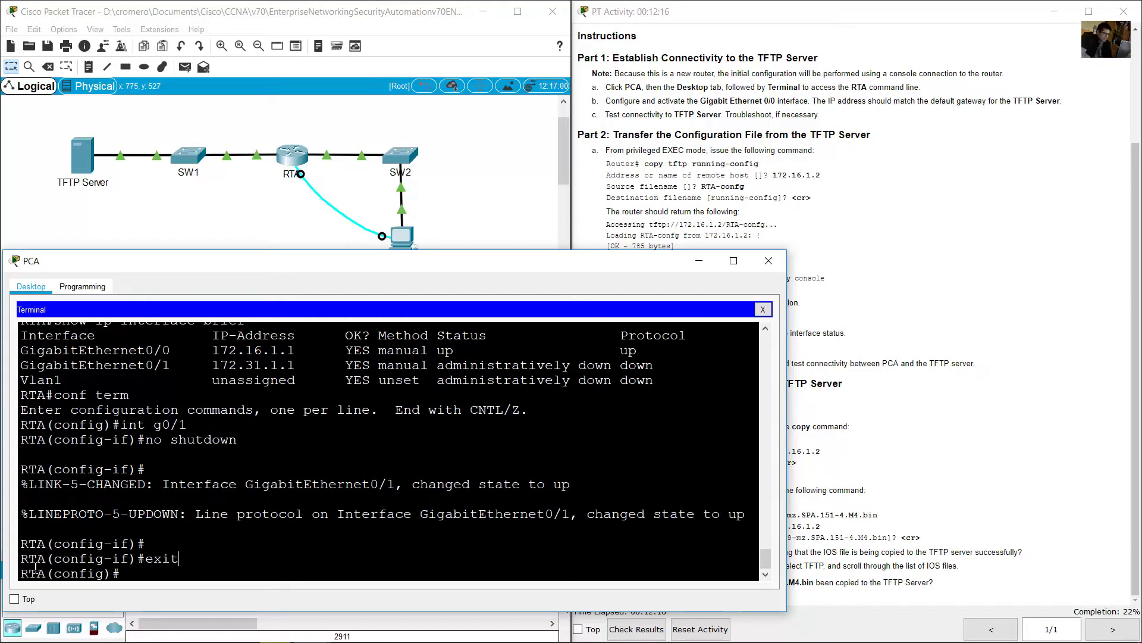
- Change the router's hostname to RTA-1 from global configuration mode
{"action": "left_click_drag", "start_coordinate": [122, 573], "coordinate": [38, 572]}
{"action": "left_click", "coordinate": [153, 576]}
{"action": "type", "text": "hostname RTA-"}
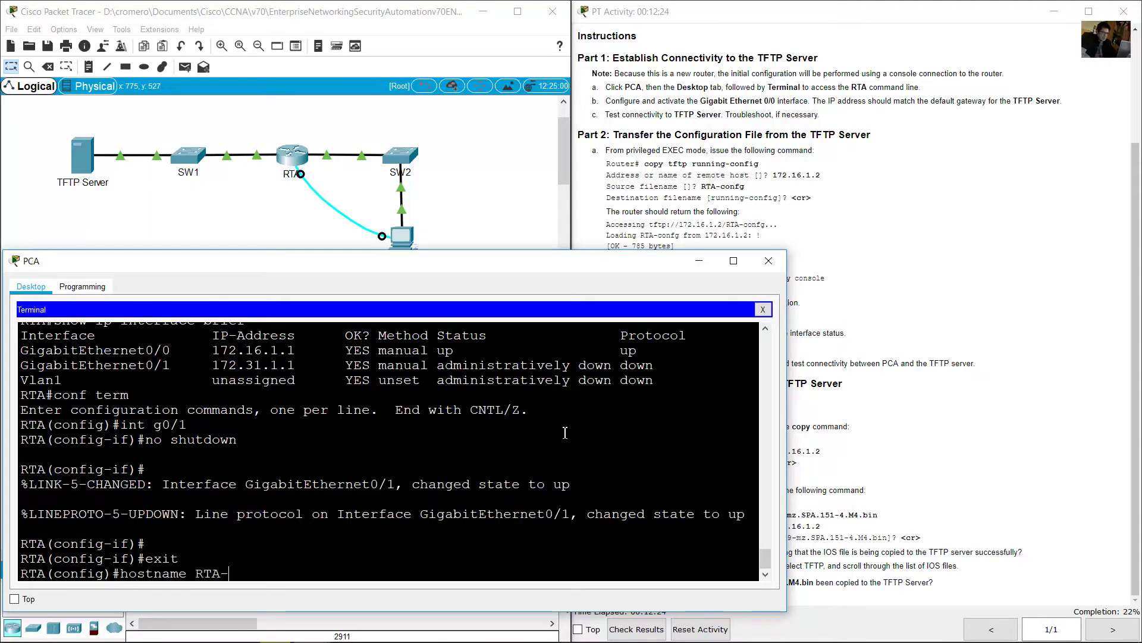
{"action": "left_click", "coordinate": [967, 355]}
{"action": "type", "text": "RTA-"}
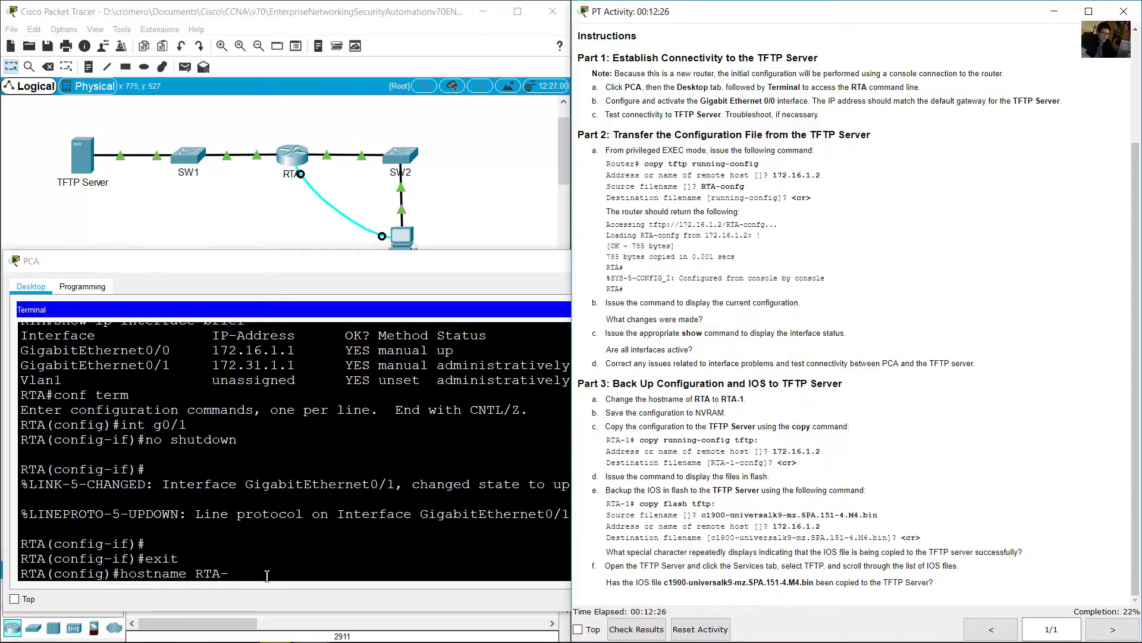
{"action": "left_click", "coordinate": [267, 576]}
{"action": "type", "text": "1"}
{"action": "key", "text": "Return"}
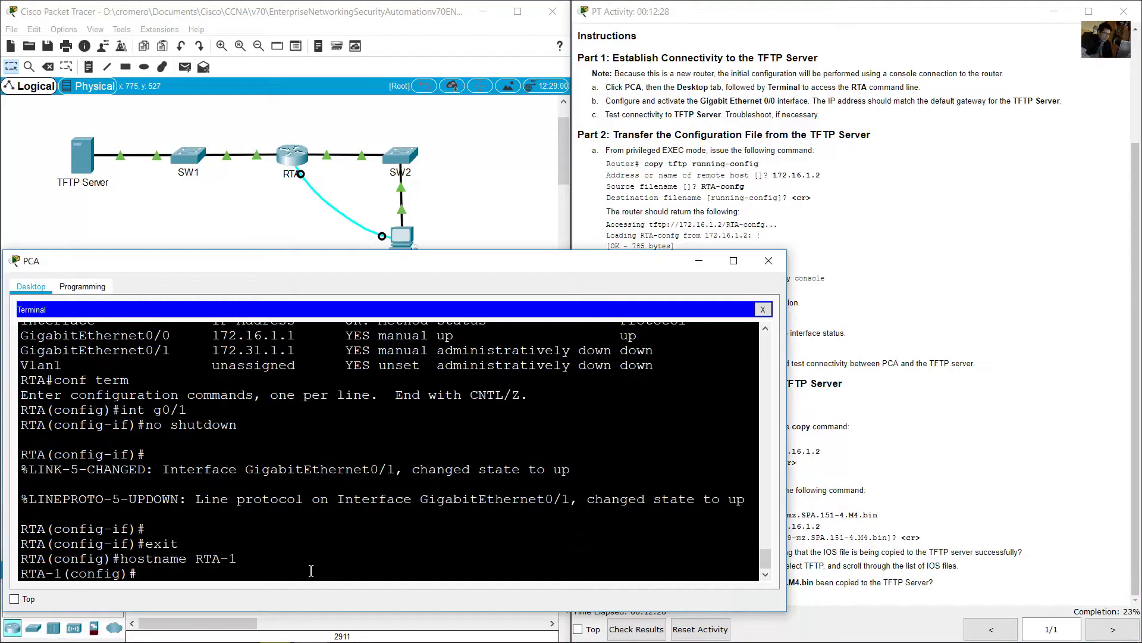
{"action": "left_click_drag", "start_coordinate": [21, 573], "coordinate": [65, 573]}
- Check the instruction on saving to NVRAM and return RTA-1 to privileged EXEC mode
{"action": "left_click", "coordinate": [865, 423]}
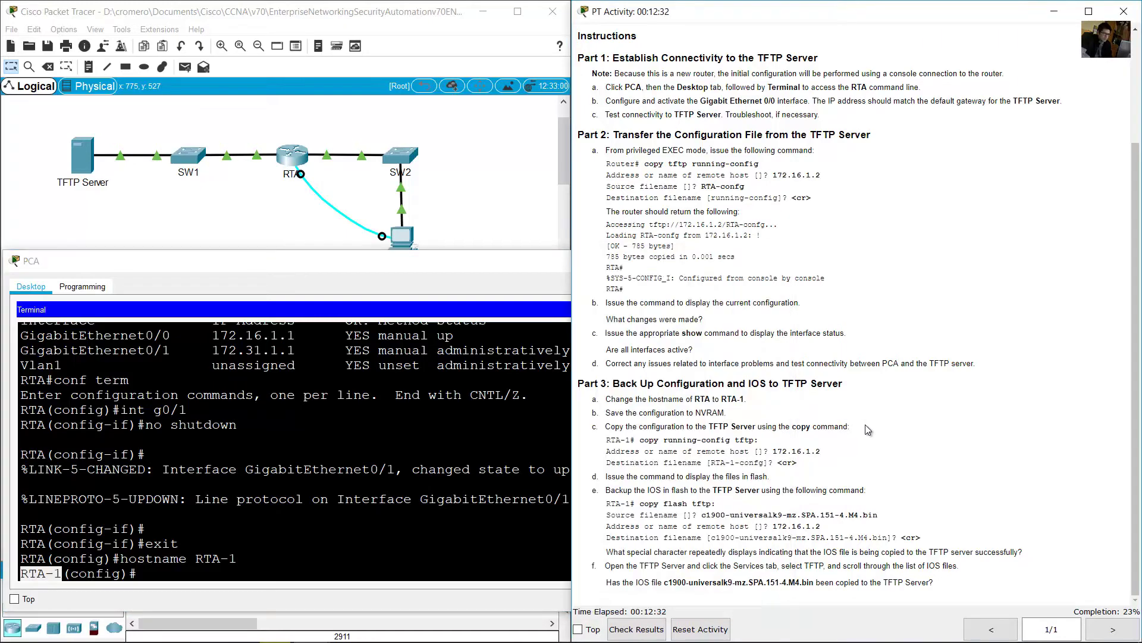
{"action": "left_click_drag", "start_coordinate": [614, 416], "coordinate": [727, 412]}
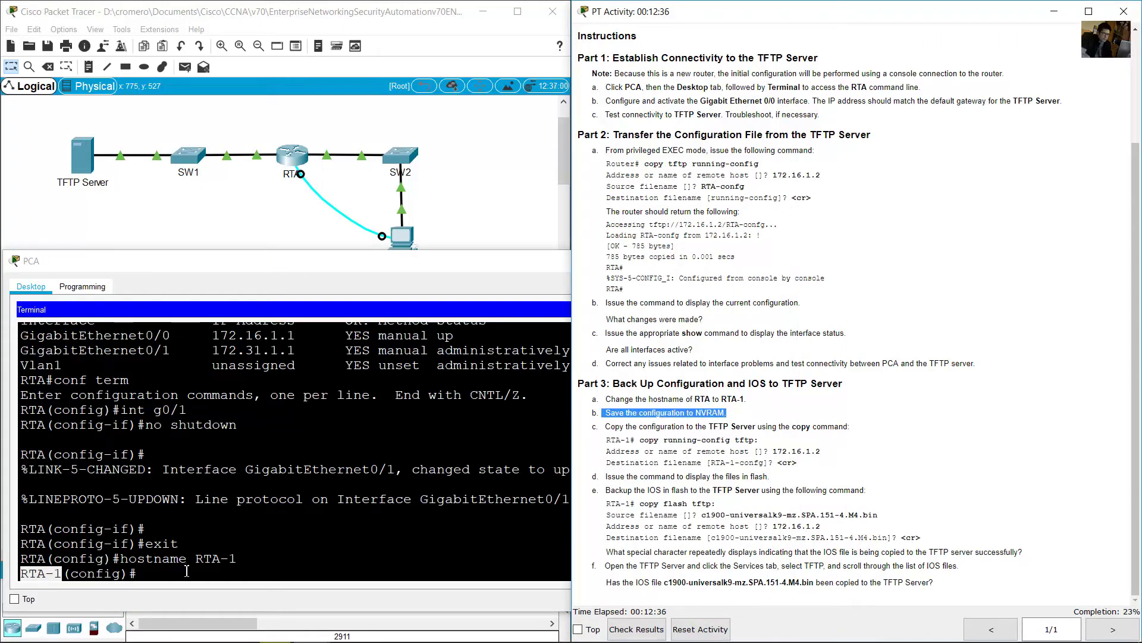
{"action": "left_click", "coordinate": [187, 571]}
{"action": "type", "text": "end"}
{"action": "key", "text": "Return"}
{"action": "key", "text": "Return"}
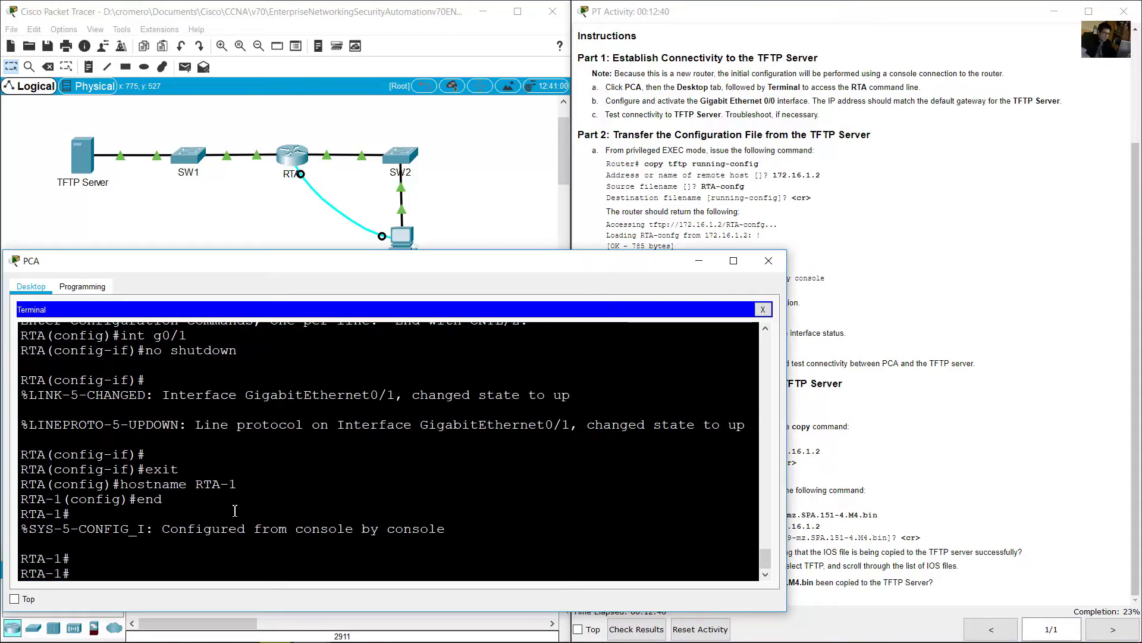
- Save RTA-1's running-config to startup-config, accepting the default destination filename
{"action": "type", "text": "copy running-config star"}
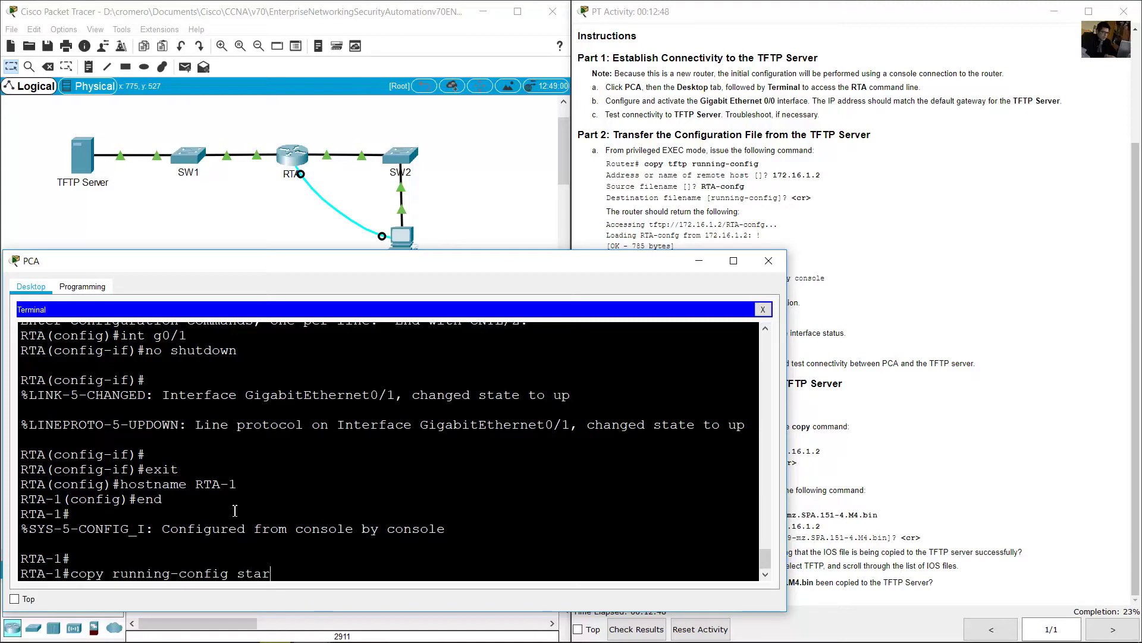
{"action": "type", "text": "tup-config"}
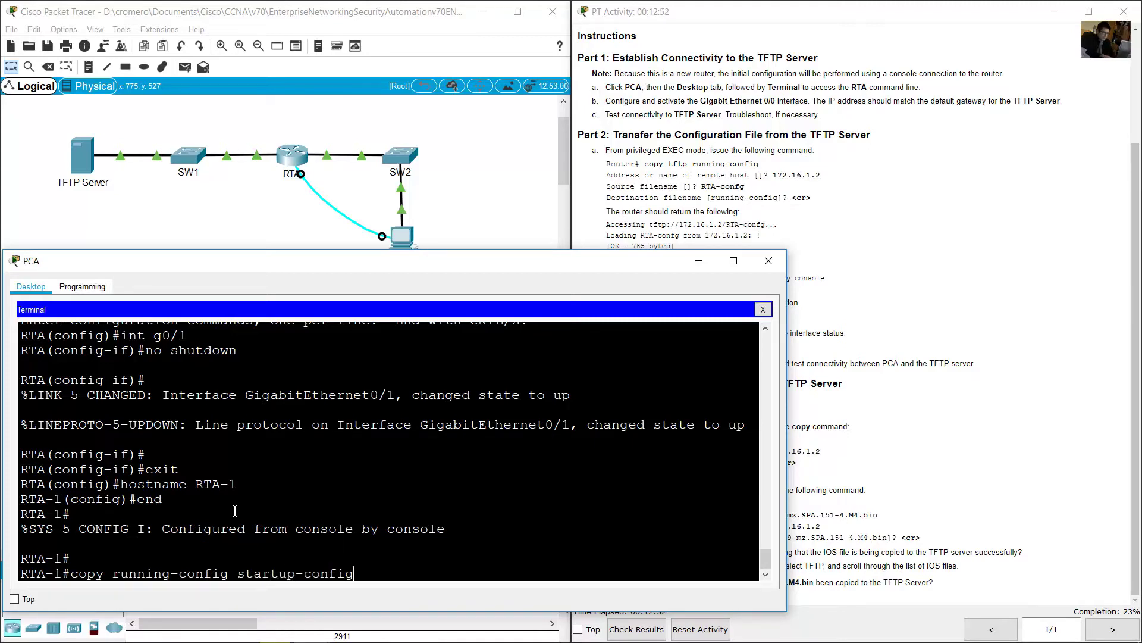
{"action": "key", "text": "Return"}
{"action": "key", "text": "Return"}
{"action": "left_click_drag", "start_coordinate": [119, 515], "coordinate": [231, 516]}
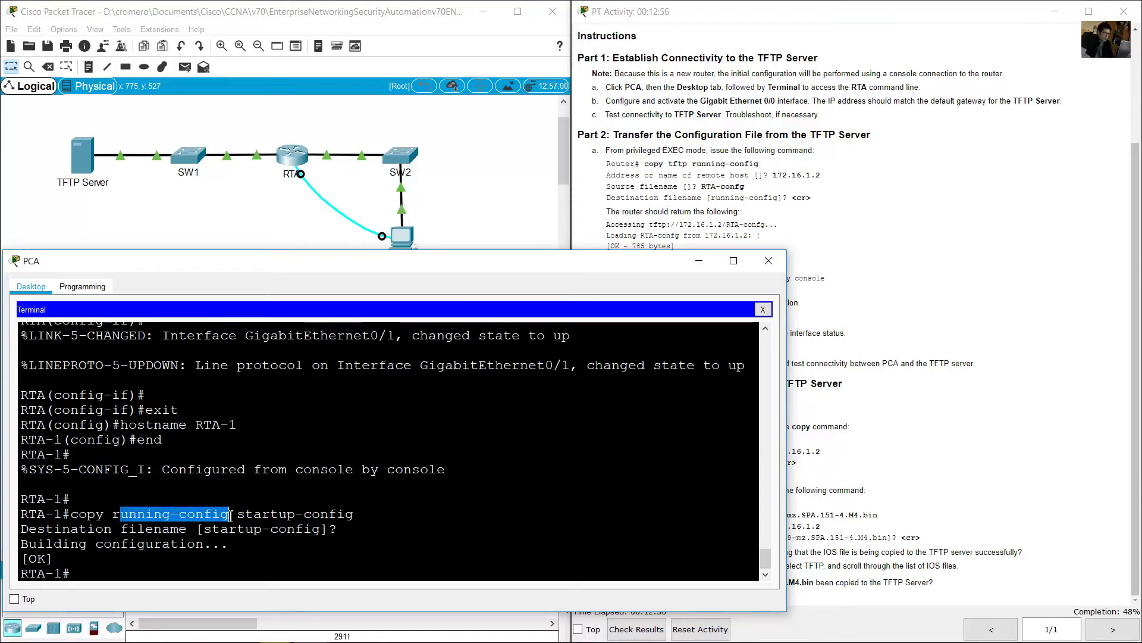
{"action": "left_click", "coordinate": [264, 509]}
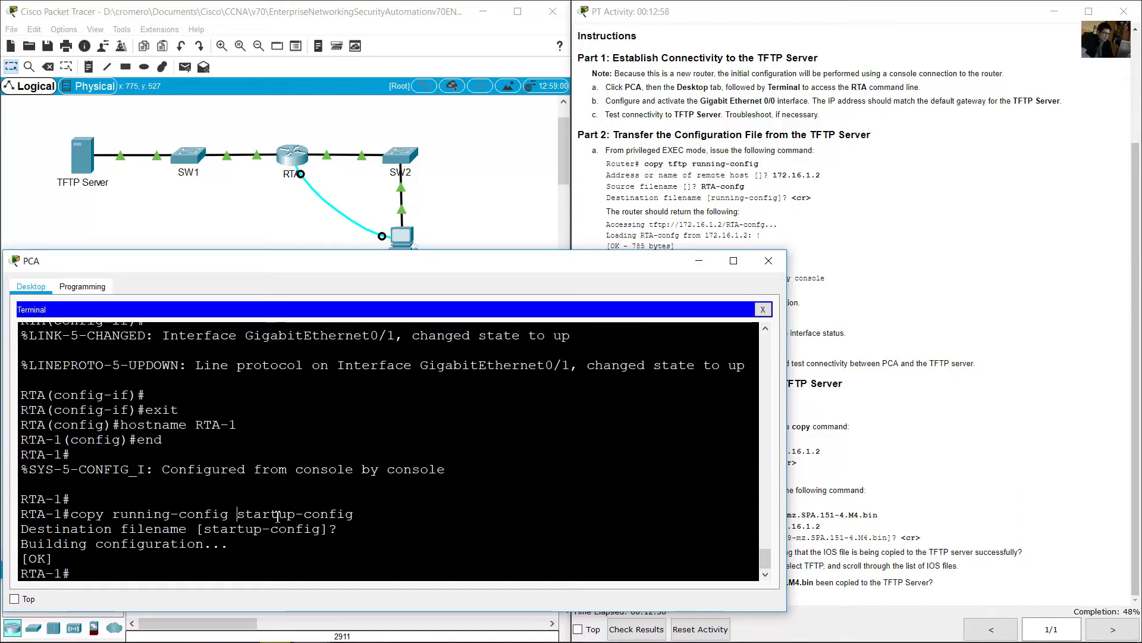
{"action": "left_click_drag", "start_coordinate": [277, 515], "coordinate": [360, 515]}
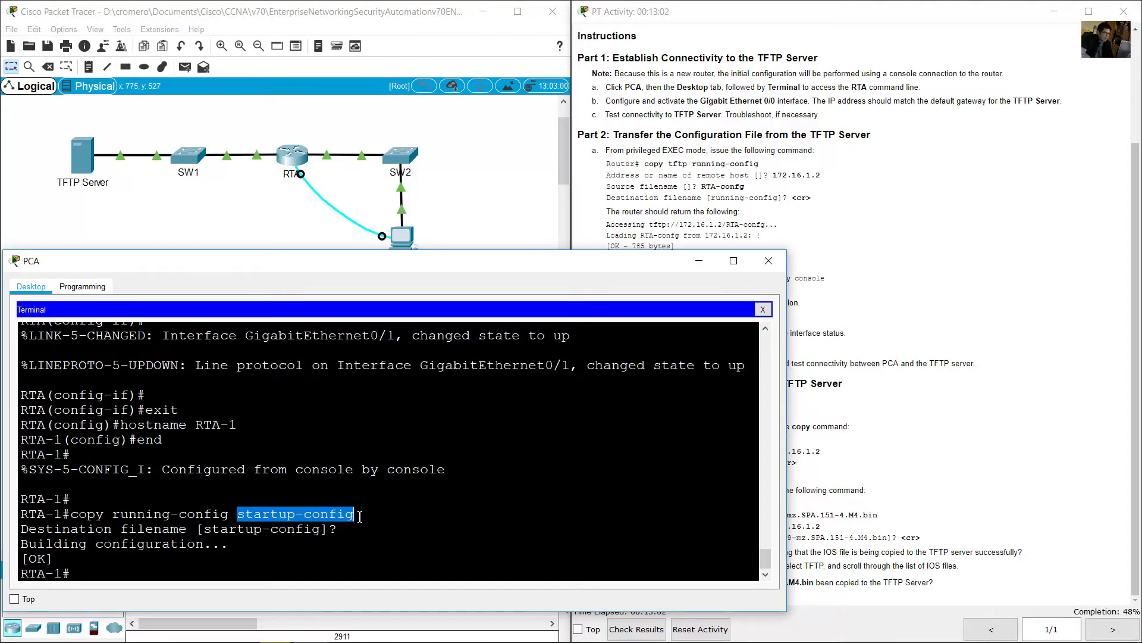
- Review the TFTP copy instruction and issue copy running-config tftp: on RTA-1
{"action": "left_click", "coordinate": [608, 429]}
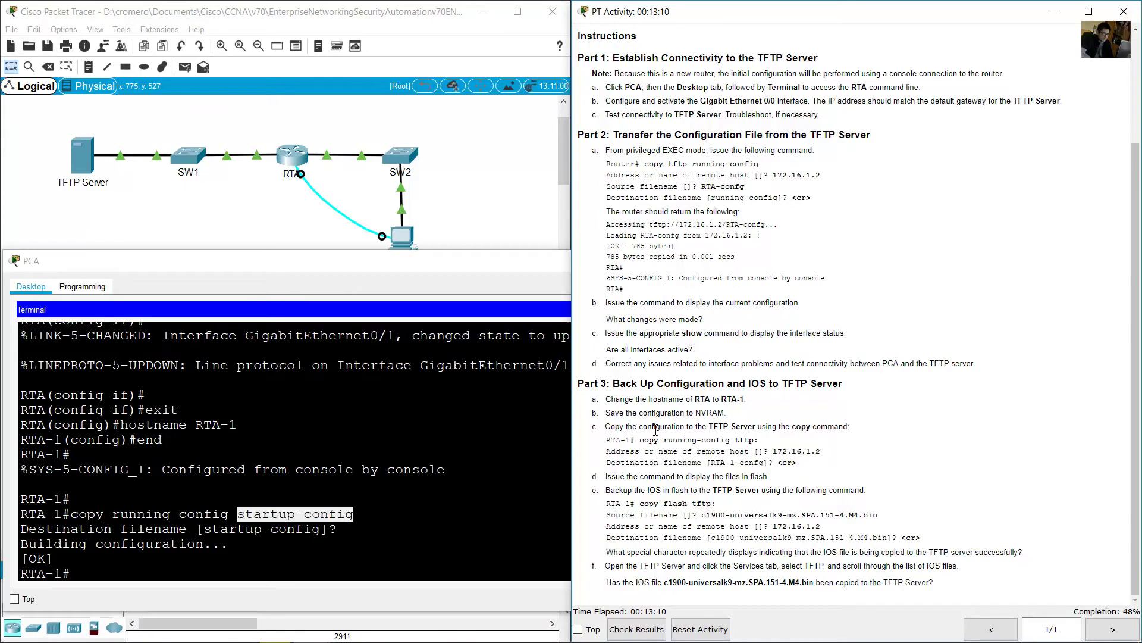
{"action": "left_click_drag", "start_coordinate": [606, 427], "coordinate": [840, 426]}
{"action": "left_click_drag", "start_coordinate": [639, 441], "coordinate": [730, 441]}
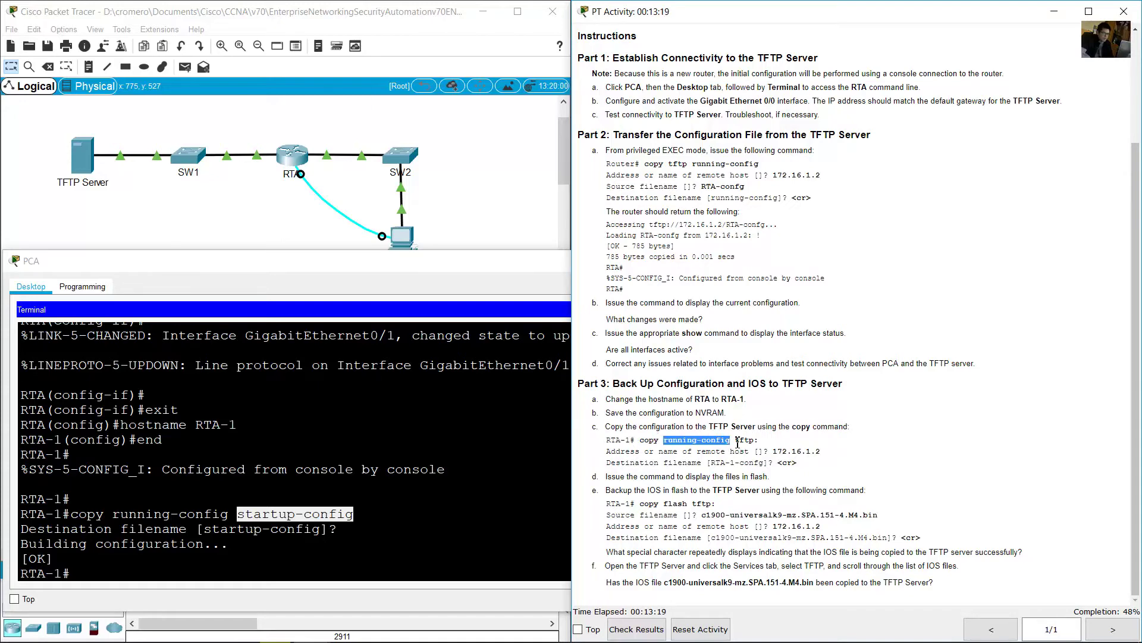
{"action": "left_click_drag", "start_coordinate": [736, 441], "coordinate": [762, 441]}
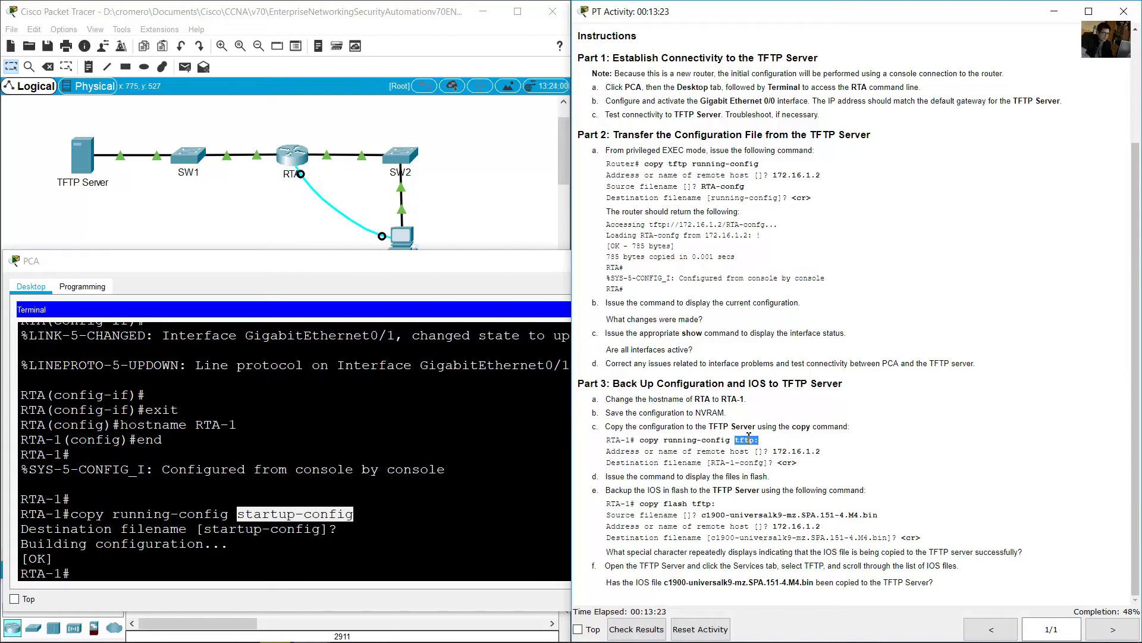
{"action": "left_click", "coordinate": [292, 567]}
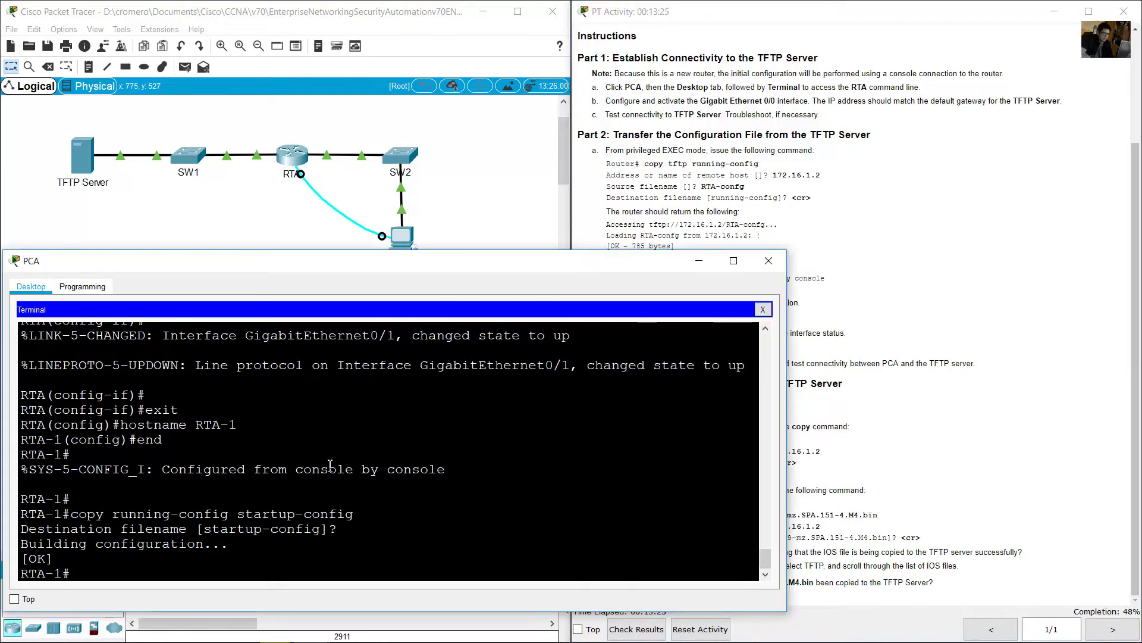
{"action": "key", "text": "Up"}
{"action": "key", "text": "BackSpace"}
{"action": "key", "text": "BackSpace"}
{"action": "key", "text": "BackSpace"}
{"action": "key", "text": "BackSpace"}
{"action": "key", "text": "BackSpace"}
{"action": "key", "text": "BackSpace"}
{"action": "key", "text": "BackSpace"}
{"action": "key", "text": "BackSpace"}
{"action": "key", "text": "BackSpace"}
{"action": "key", "text": "BackSpace"}
{"action": "key", "text": "BackSpace"}
{"action": "key", "text": "BackSpace"}
{"action": "key", "text": "BackSpace"}
{"action": "key", "text": "BackSpace"}
{"action": "type", "text": "tftp:"}
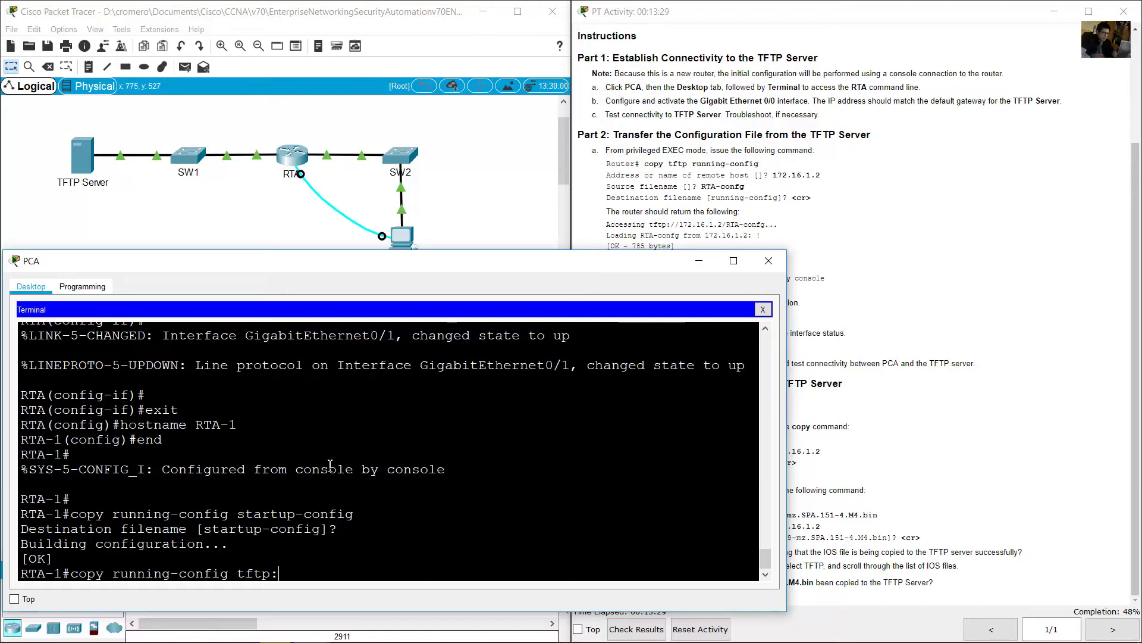
{"action": "key", "text": "Return"}
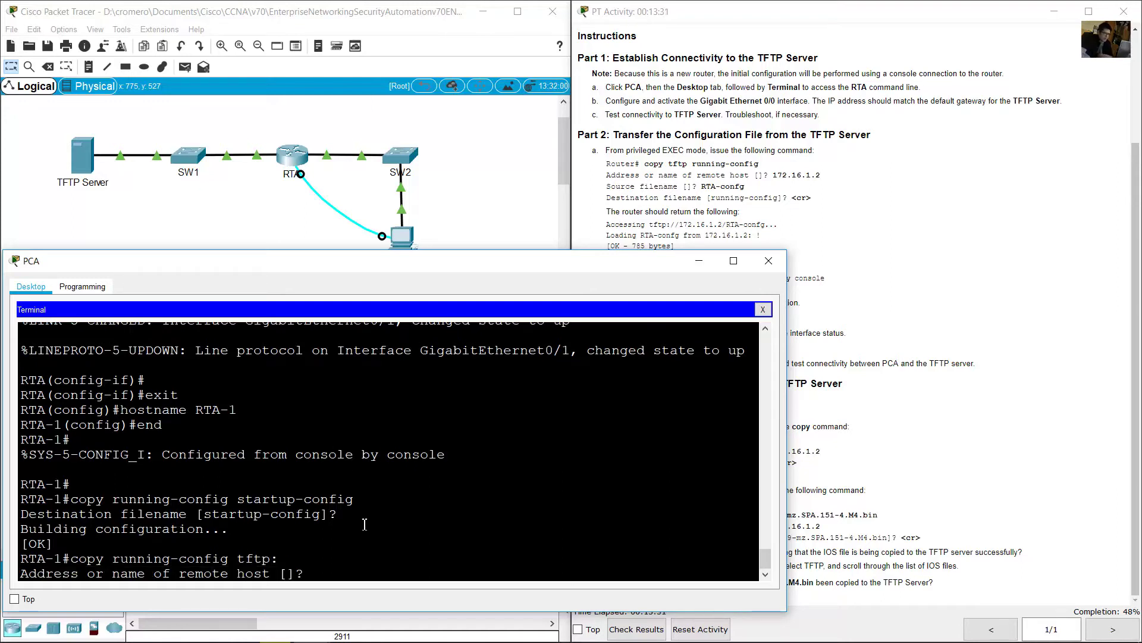
- Specify 172.16.1.2 as the remote host for the configuration backup
{"action": "left_click_drag", "start_coordinate": [38, 569], "coordinate": [320, 582]}
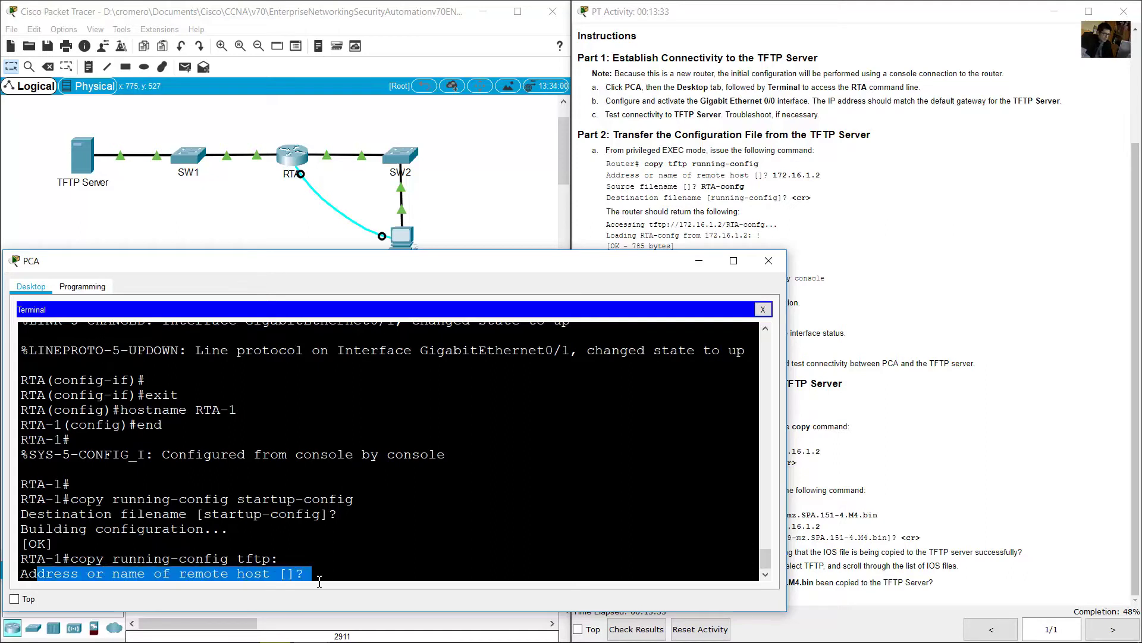
{"action": "left_click", "coordinate": [322, 576]}
{"action": "type", "text": "172.16.1."}
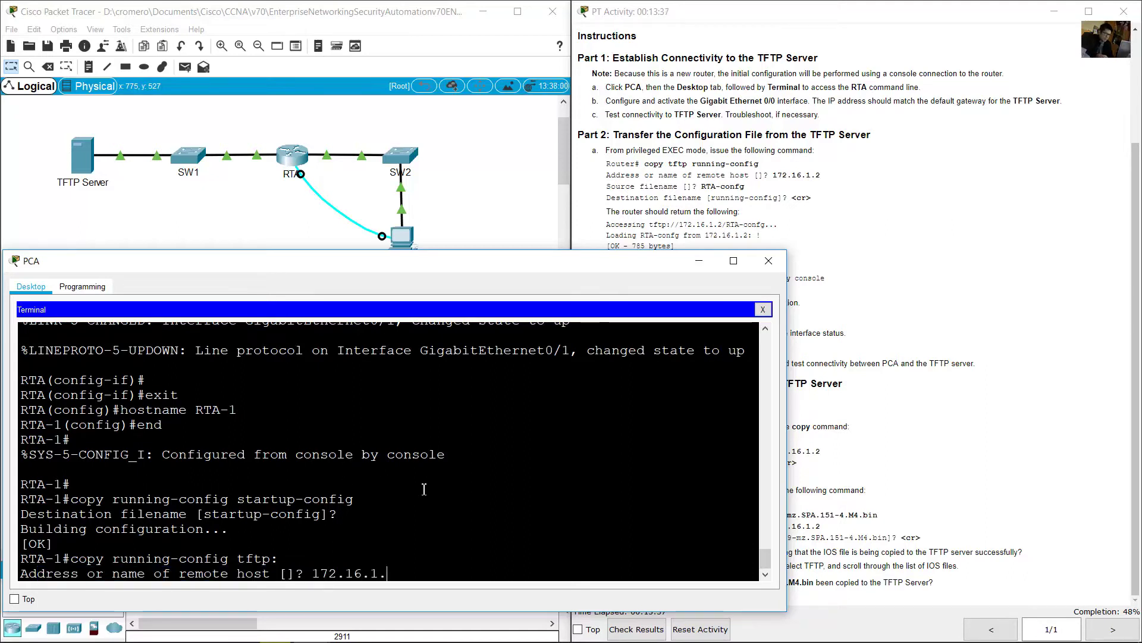
{"action": "type", "text": "2"}
{"action": "key", "text": "Return"}
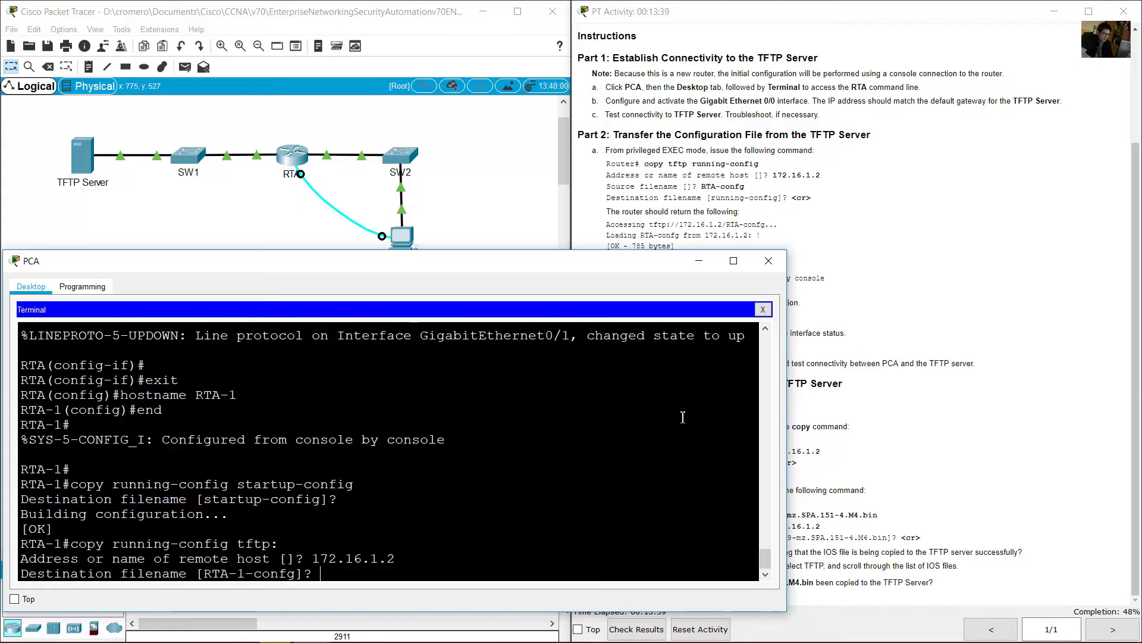
- Compare the default destination filename RTA-1-confg with the instructions and accept it to run the configuration backup
{"action": "left_click_drag", "start_coordinate": [66, 578], "coordinate": [300, 571]}
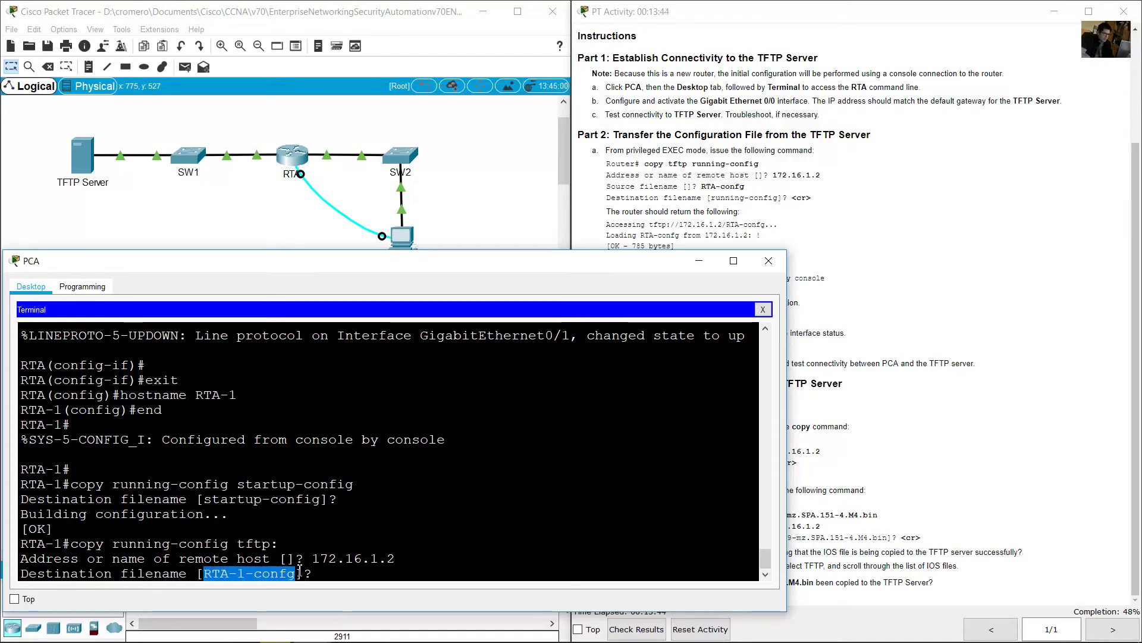
{"action": "left_click", "coordinate": [934, 424]}
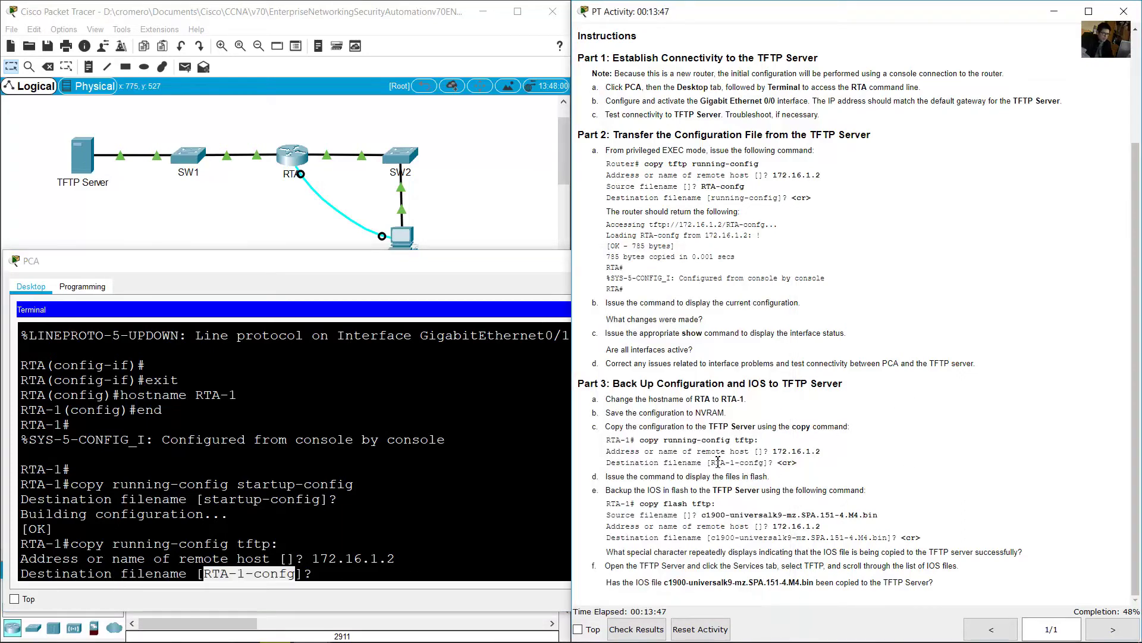
{"action": "left_click_drag", "start_coordinate": [716, 462], "coordinate": [798, 463]}
{"action": "left_click", "coordinate": [398, 578]}
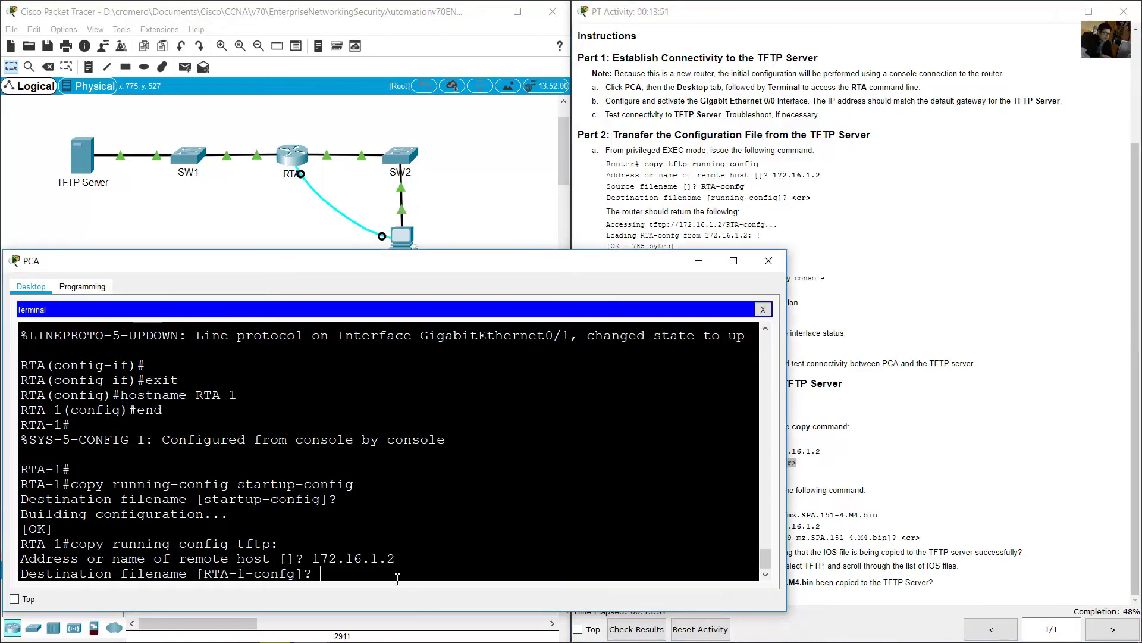
{"action": "key", "text": "Return"}
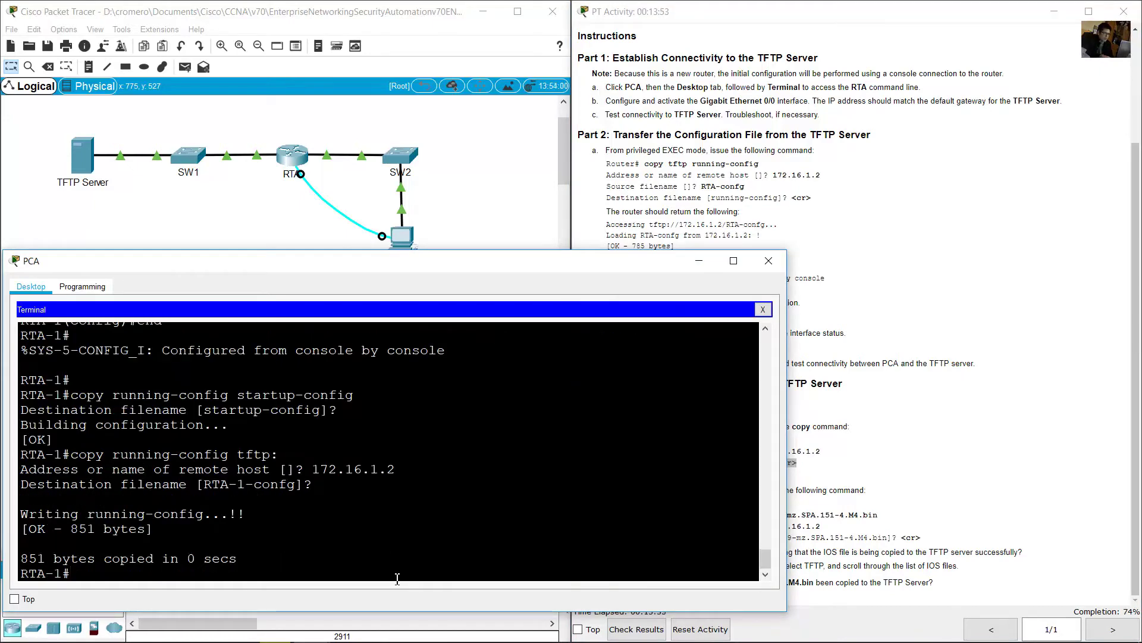
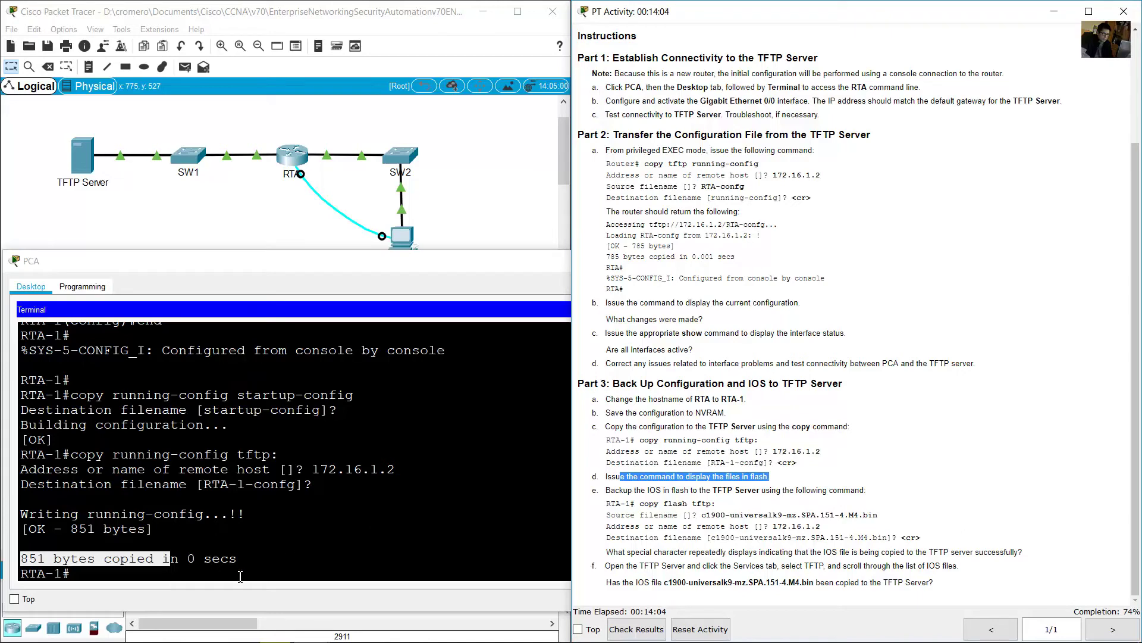
- Display the files in RTA-1's flash with show flash: and locate the IOS image file
{"action": "left_click", "coordinate": [241, 576]}
{"action": "type", "text": "show fla"}
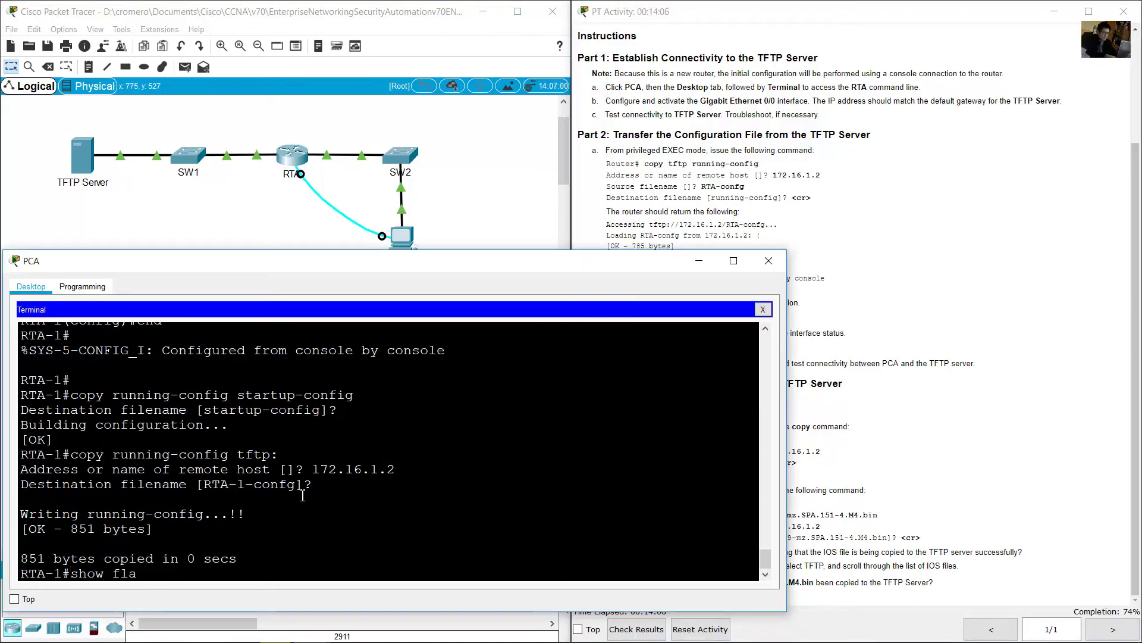
{"action": "type", "text": "sh:"}
{"action": "key", "text": "Return"}
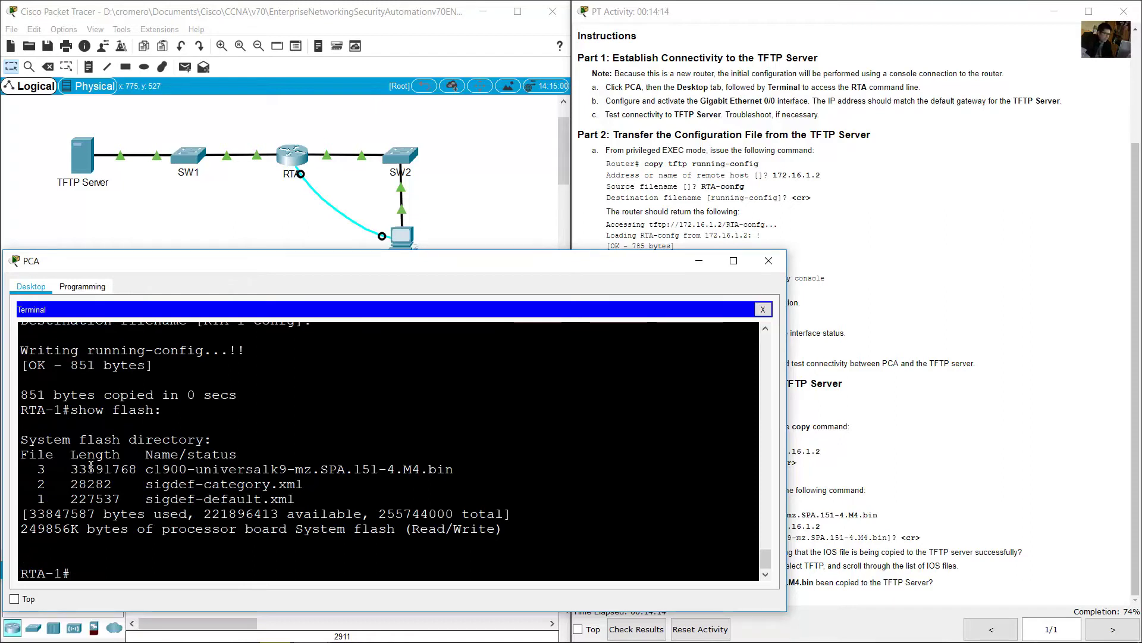
{"action": "left_click_drag", "start_coordinate": [146, 470], "coordinate": [449, 468]}
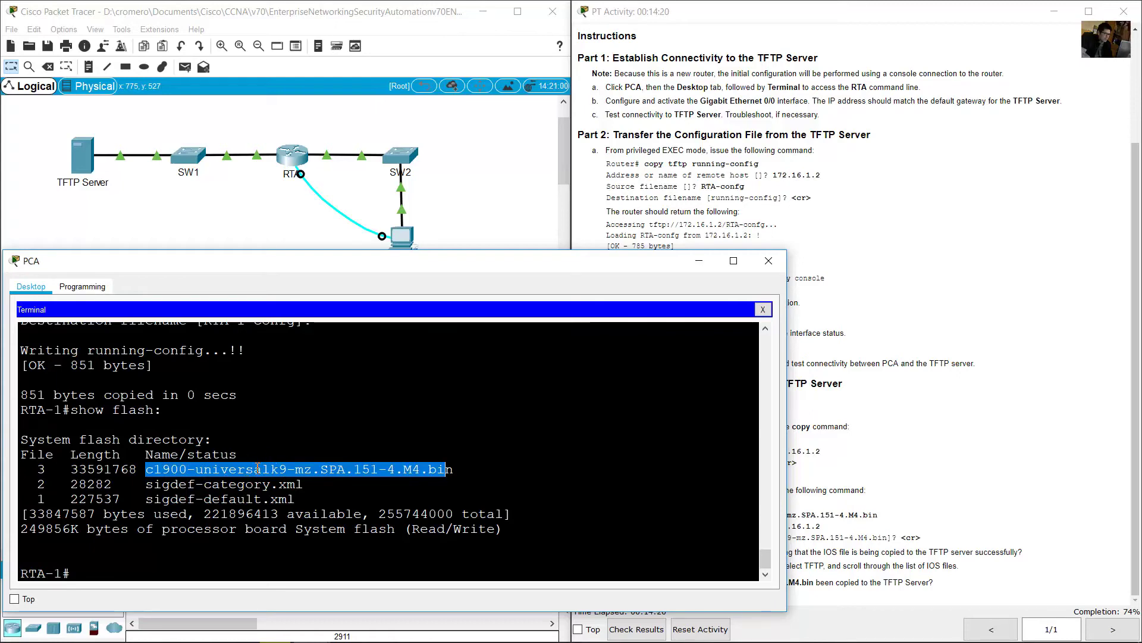
{"action": "left_click", "coordinate": [280, 120]}
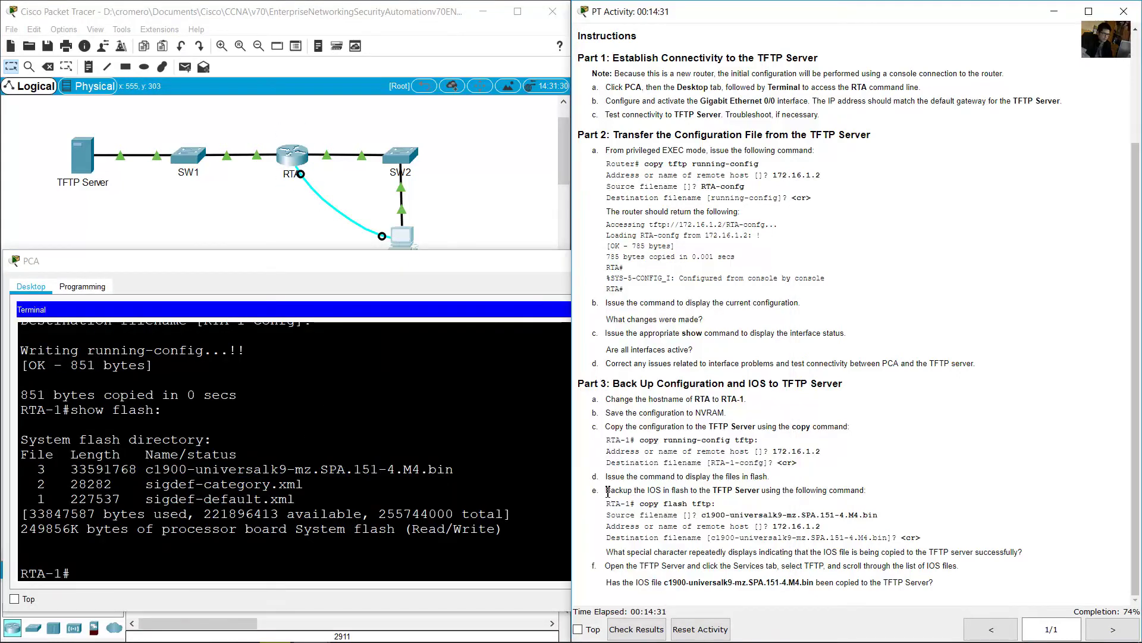
- Review the IOS backup instruction and issue copy flash: tftp: on RTA-1
{"action": "left_click_drag", "start_coordinate": [606, 491], "coordinate": [864, 492]}
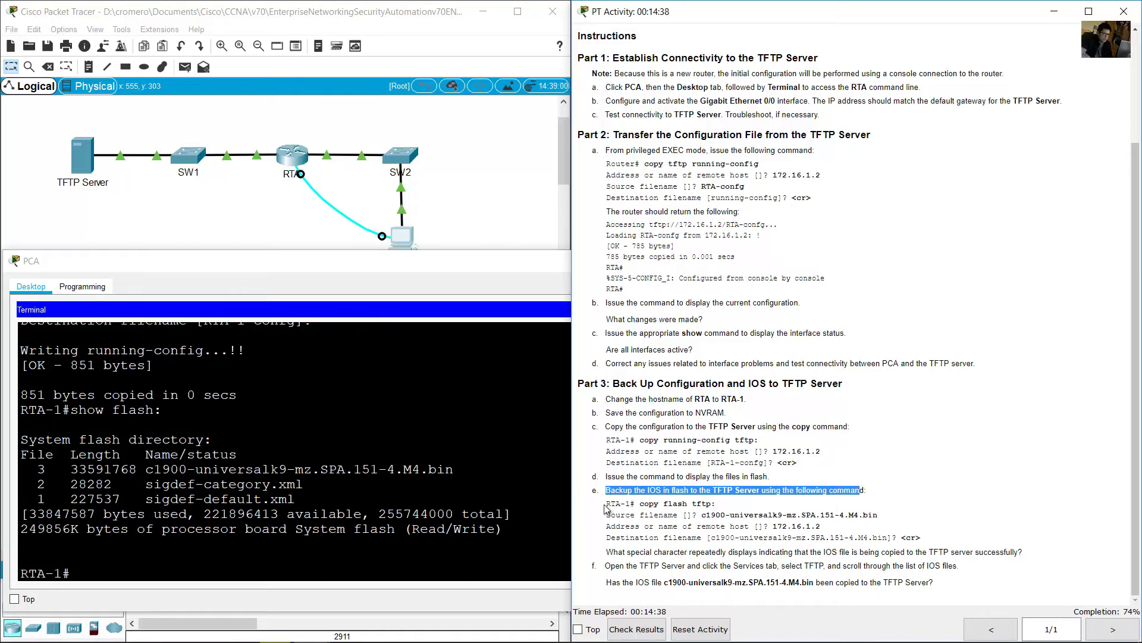
{"action": "left_click_drag", "start_coordinate": [606, 503], "coordinate": [672, 506]}
{"action": "left_click", "coordinate": [671, 505]}
{"action": "double_click", "coordinate": [671, 506]}
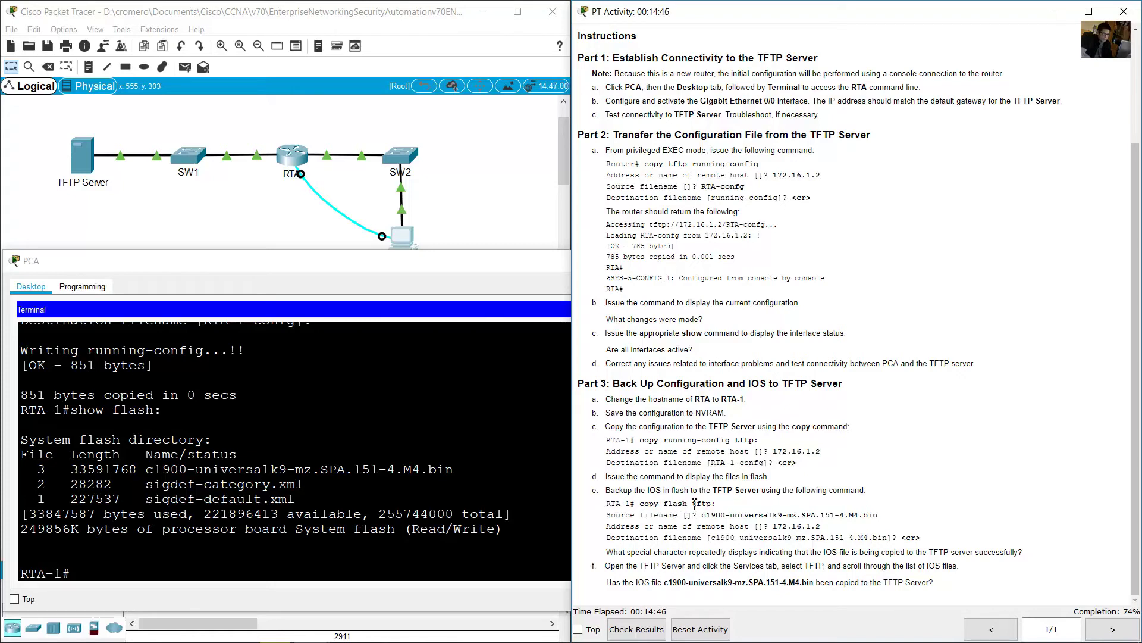
{"action": "left_click_drag", "start_coordinate": [692, 506], "coordinate": [716, 506]}
{"action": "left_click", "coordinate": [262, 580]}
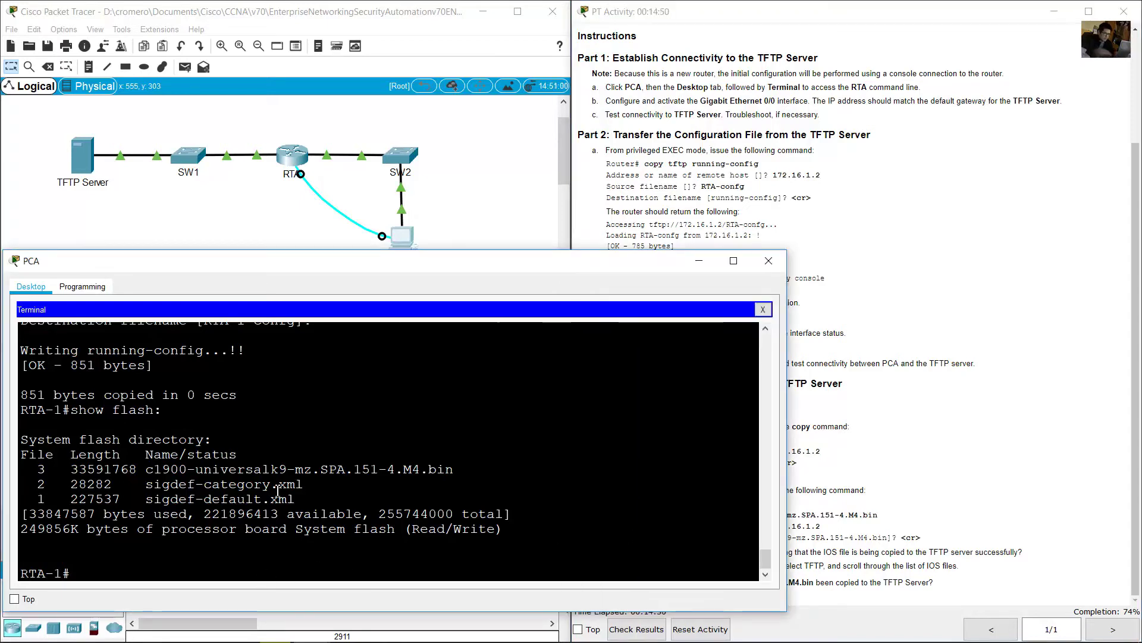
{"action": "type", "text": "copy flah"}
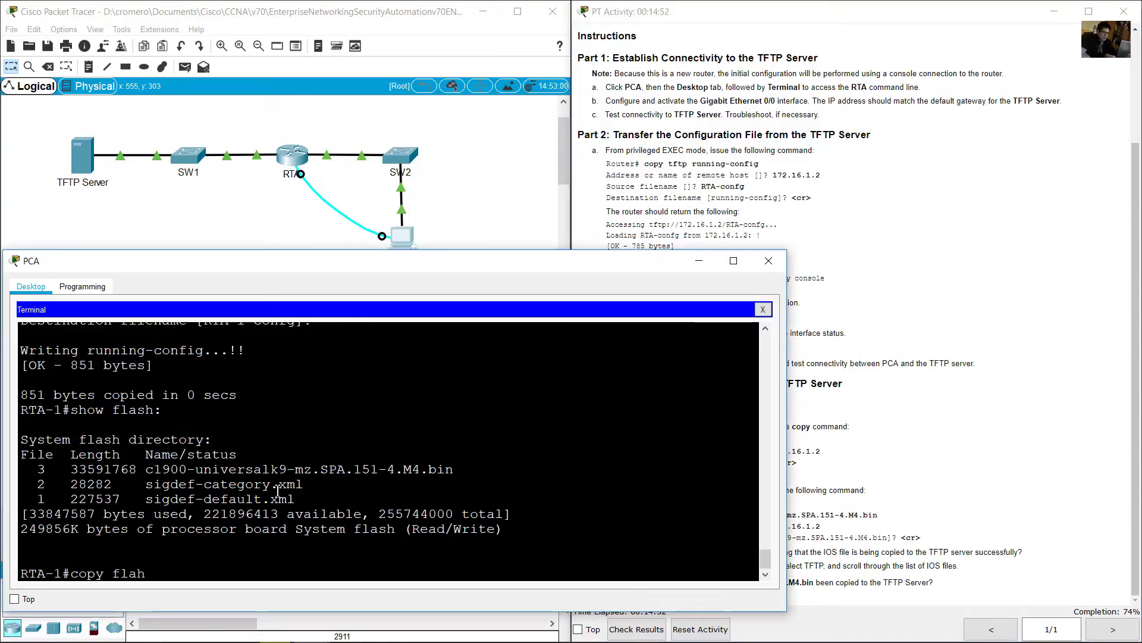
{"action": "key", "text": "BackSpace"}
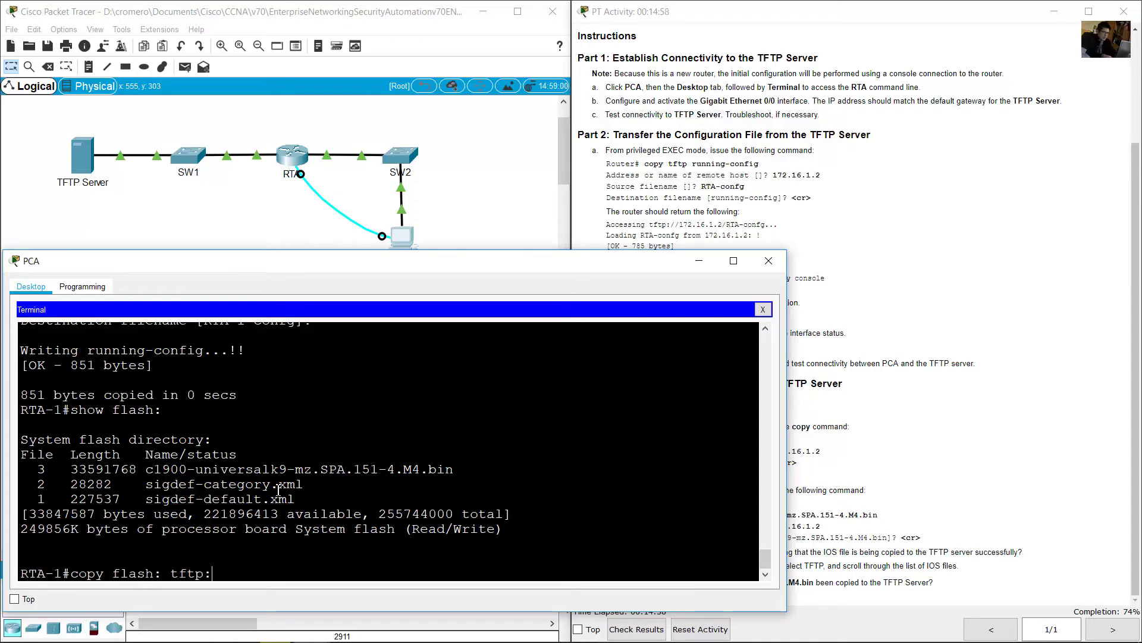
{"action": "key", "text": "Return"}
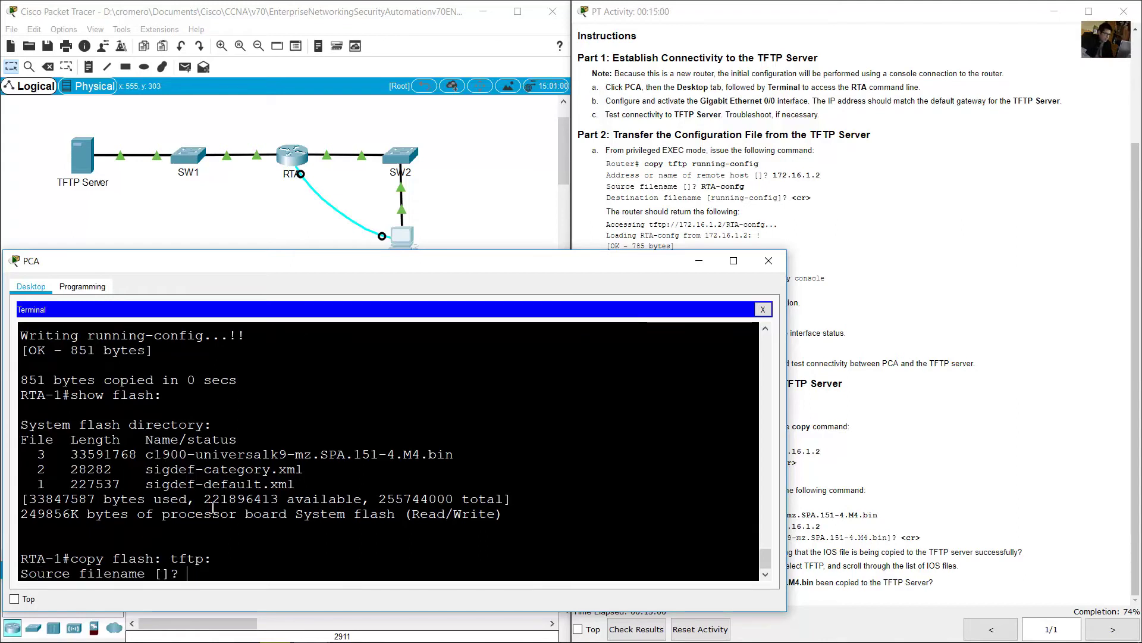
- Enter c1900-universalk9-mz.SPA.151-4.M4.bin from the flash listing as the source filename for the IOS backup
{"action": "left_click_drag", "start_coordinate": [46, 574], "coordinate": [166, 576]}
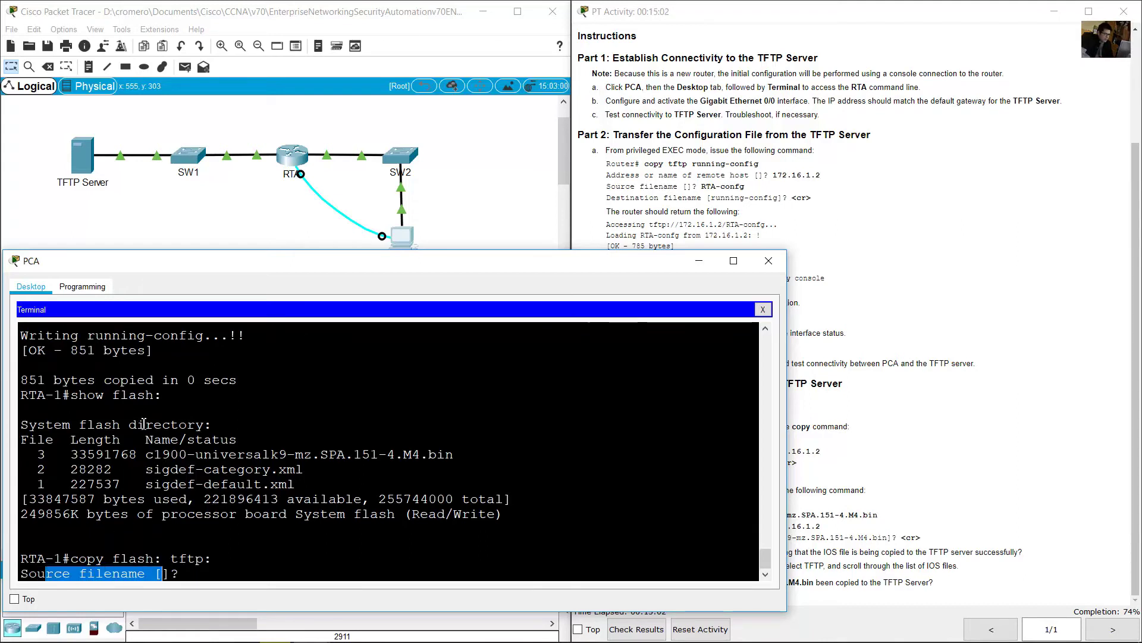
{"action": "left_click_drag", "start_coordinate": [146, 454], "coordinate": [453, 455]}
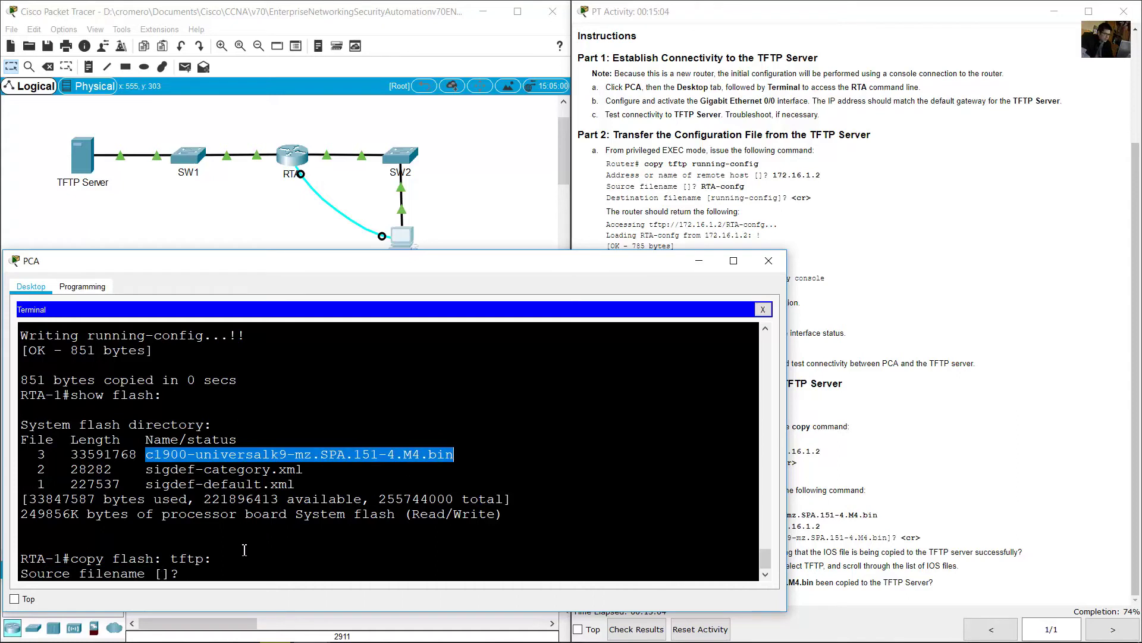
{"action": "left_click", "coordinate": [224, 578]}
{"action": "type", "text": "c"}
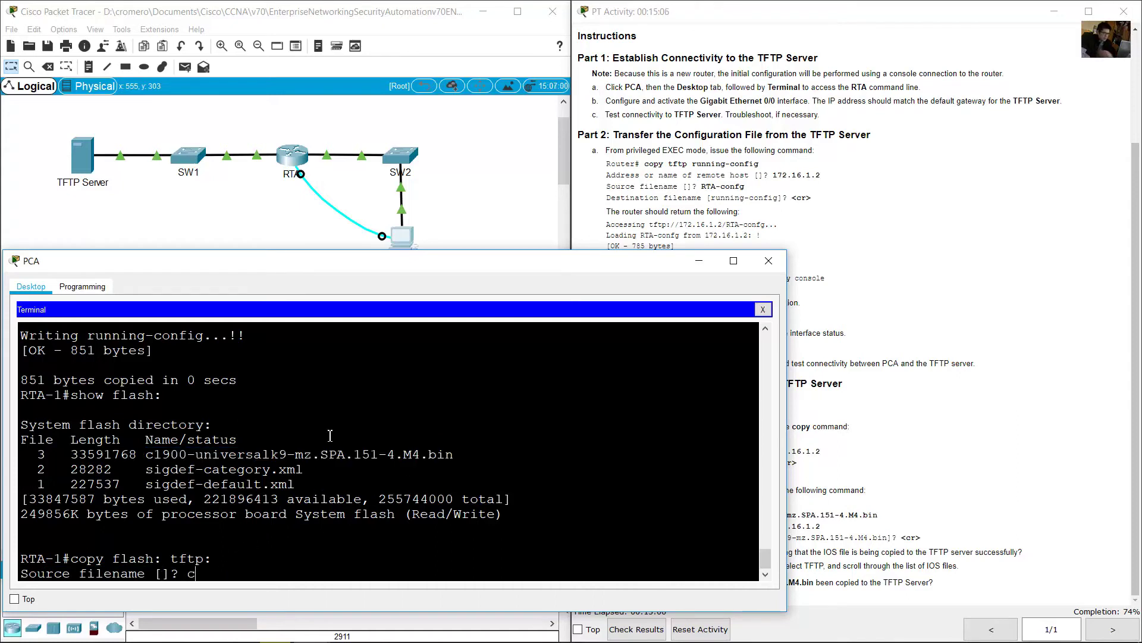
{"action": "type", "text": "1900-universalk9"}
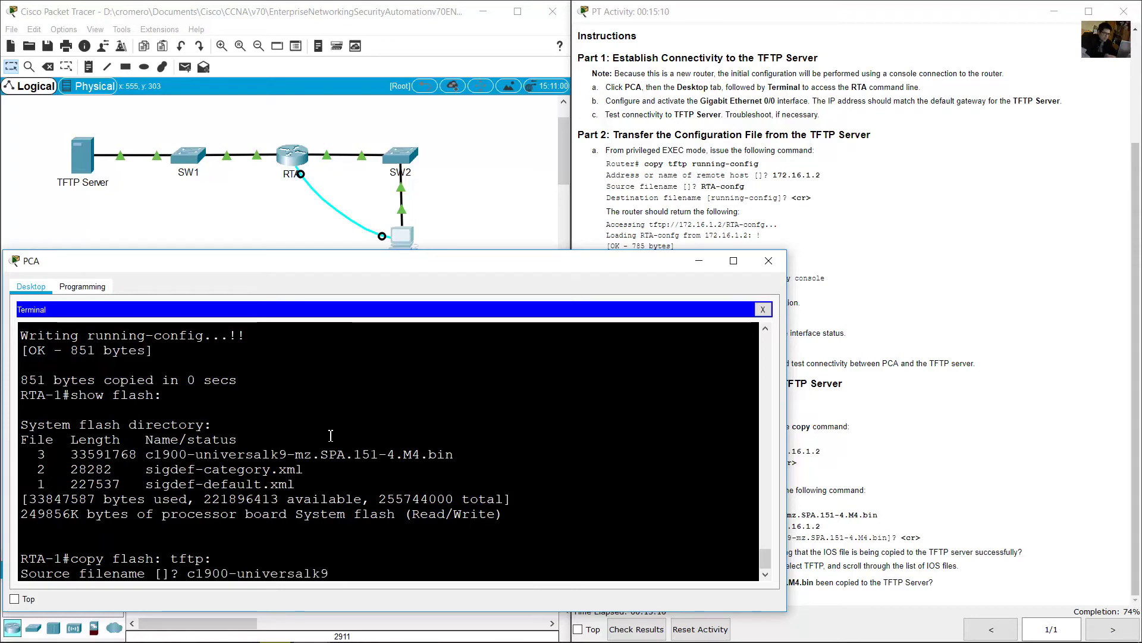
{"action": "type", "text": "-mz.SPA.151-4"}
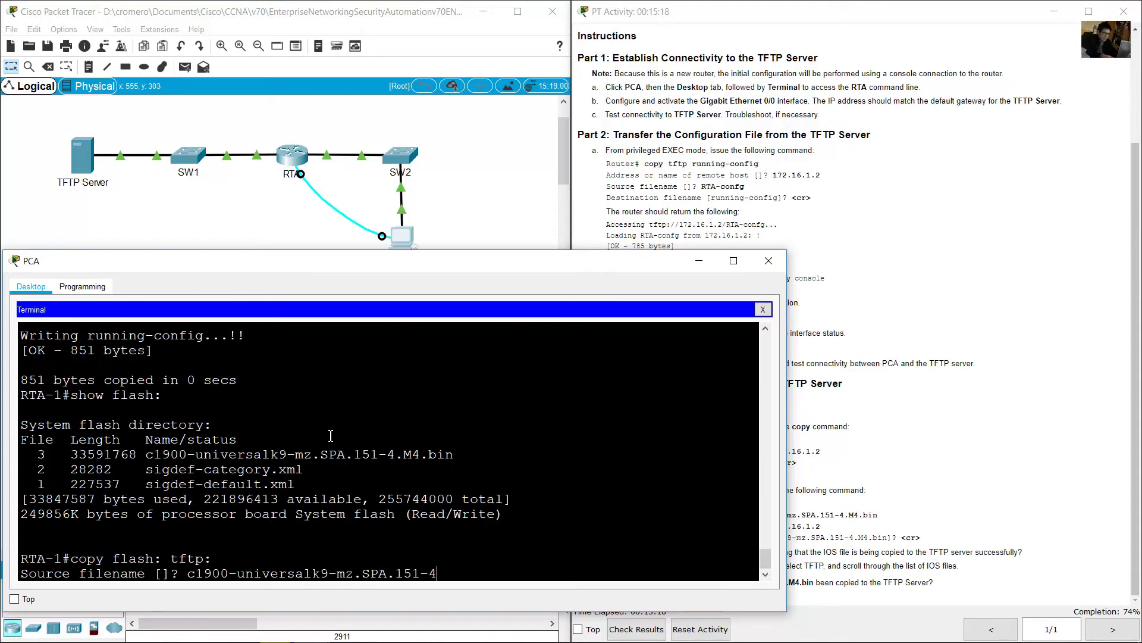
{"action": "type", "text": ".M4.bin"}
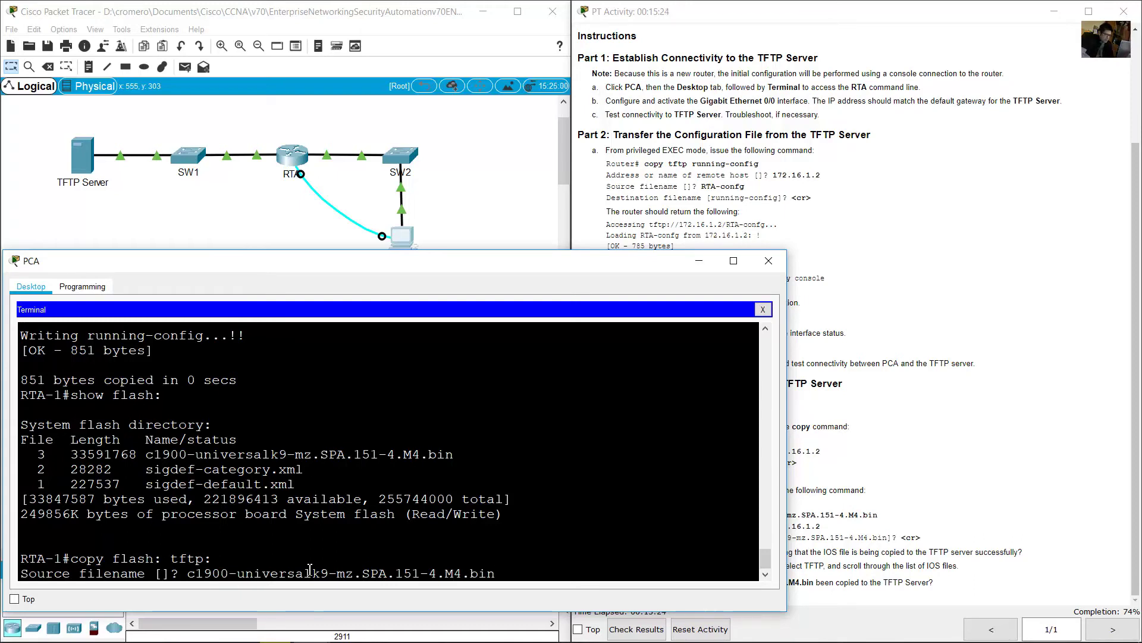
{"action": "left_click_drag", "start_coordinate": [500, 573], "coordinate": [179, 580]}
{"action": "left_click", "coordinate": [545, 547]}
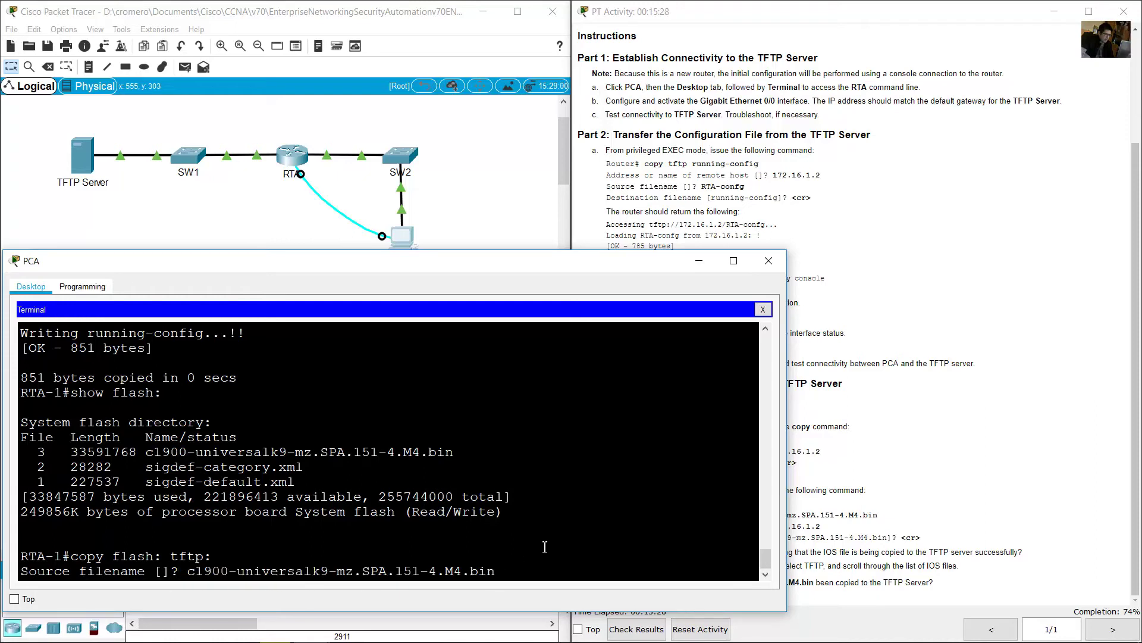
{"action": "key", "text": "Return"}
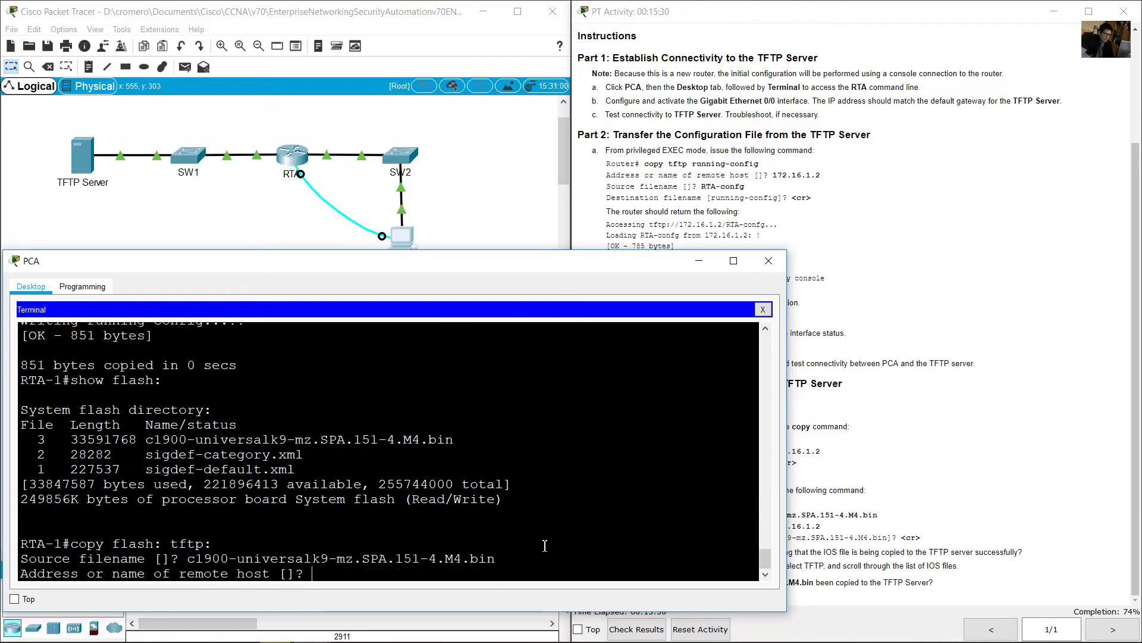
- Specify the TFTP Server address 172.16.1.2 as the remote host for the IOS backup
{"action": "left_click_drag", "start_coordinate": [54, 573], "coordinate": [327, 574]}
{"action": "left_click", "coordinate": [131, 217]}
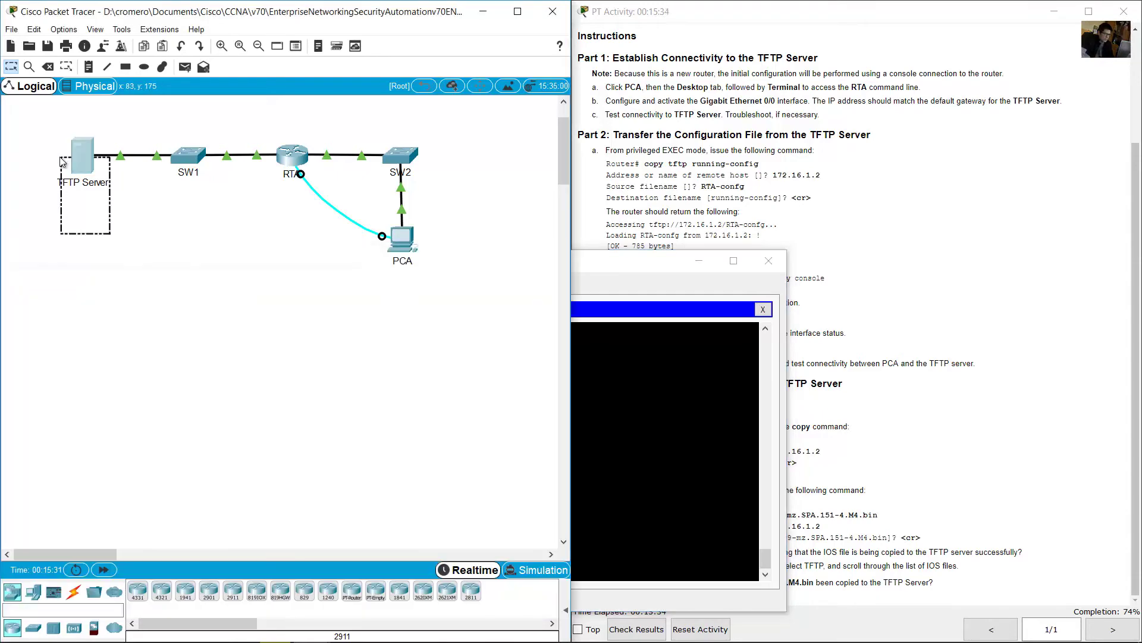
{"action": "left_click", "coordinate": [669, 493]}
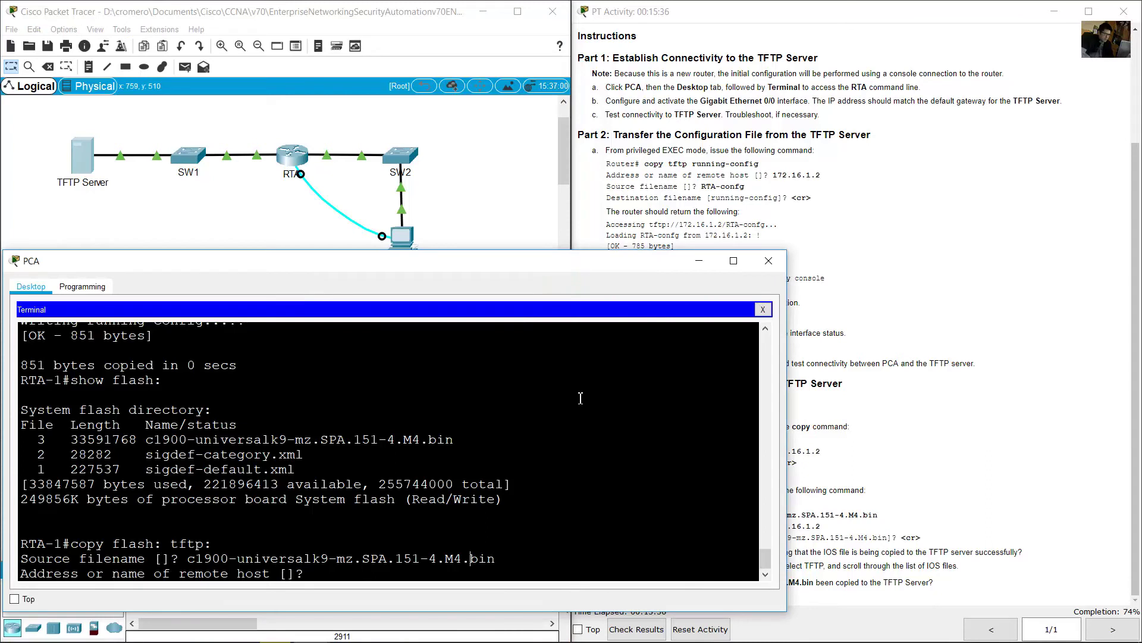
{"action": "type", "text": "172.16.1.2"}
{"action": "key", "text": "Return"}
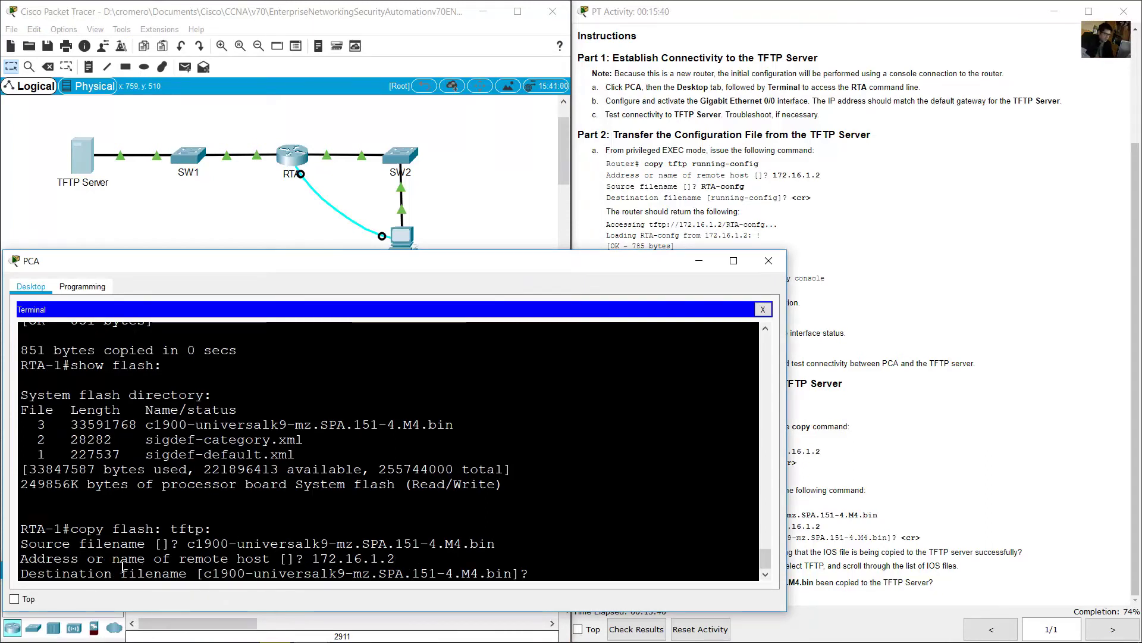
- Check the default destination filename for the IOS image and accept it to run the copy to the TFTP Server
{"action": "left_click_drag", "start_coordinate": [98, 574], "coordinate": [515, 574]}
{"action": "left_click", "coordinate": [245, 575]}
{"action": "left_click", "coordinate": [550, 574]}
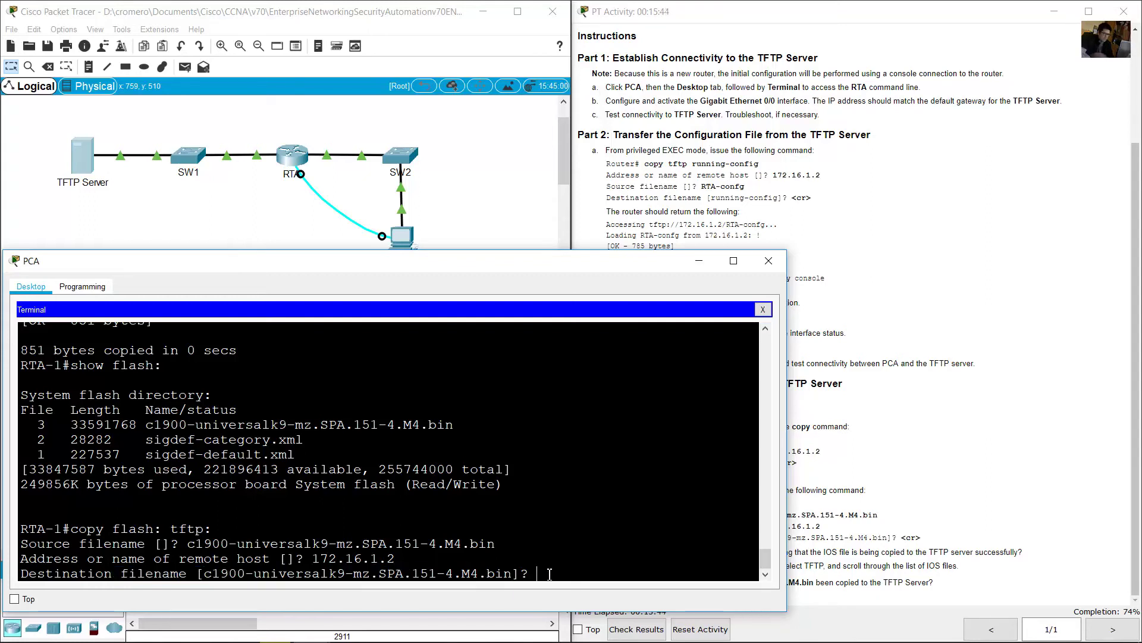
{"action": "key", "text": "Return"}
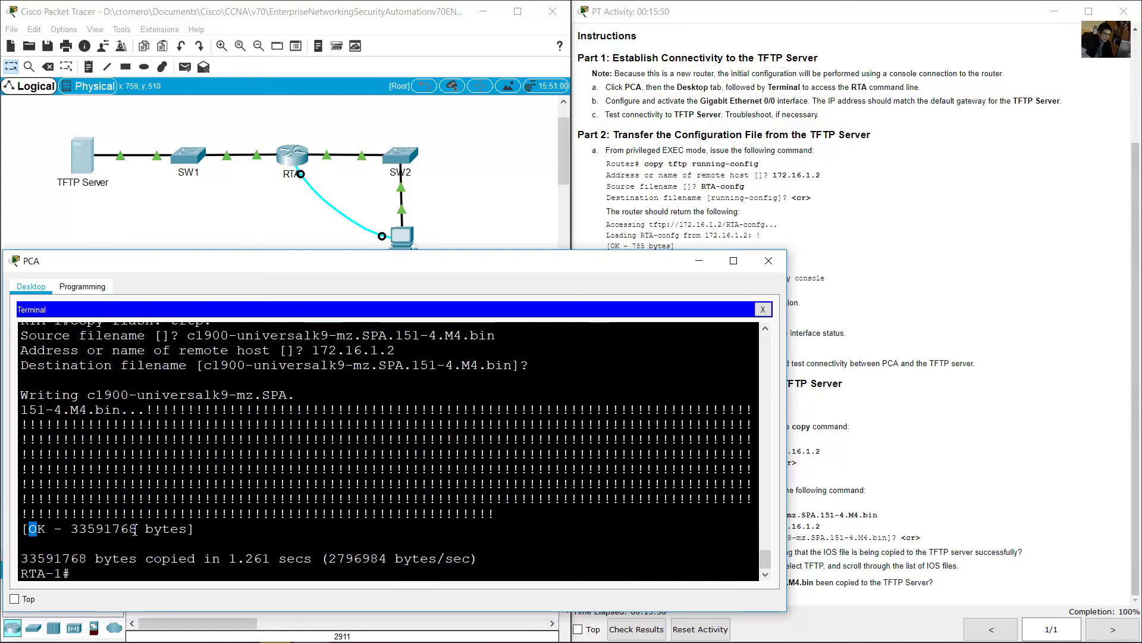
- Review the IOS copy output for the bytes copied and the repeated special character that the instructions ask about
{"action": "left_click_drag", "start_coordinate": [137, 528], "coordinate": [76, 529]}
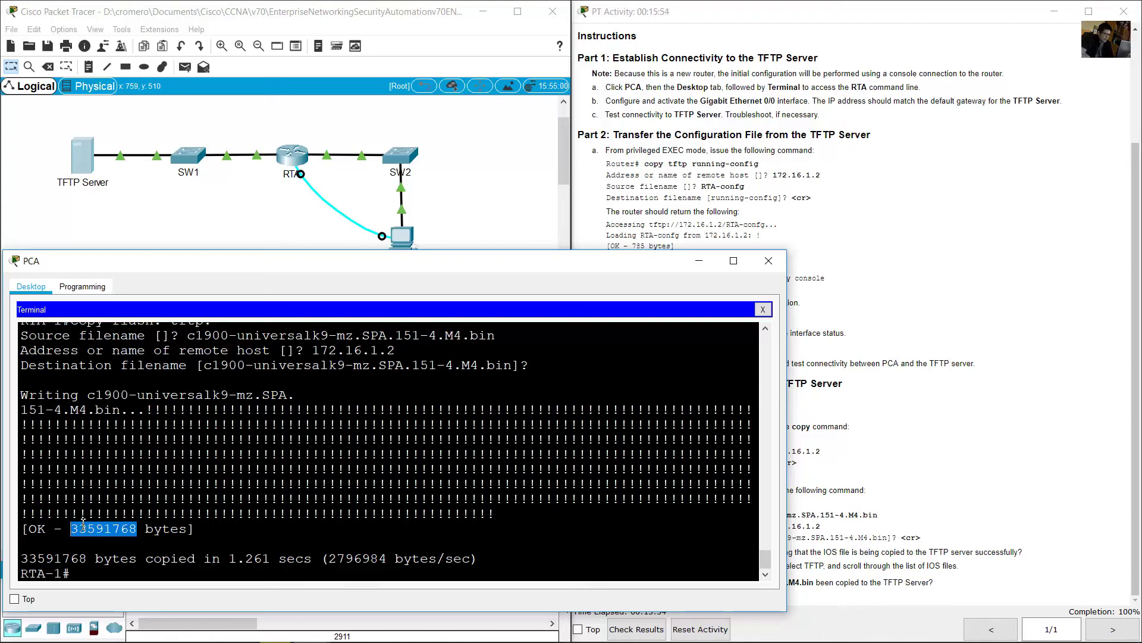
{"action": "left_click_drag", "start_coordinate": [34, 560], "coordinate": [187, 559]}
{"action": "left_click", "coordinate": [908, 467]}
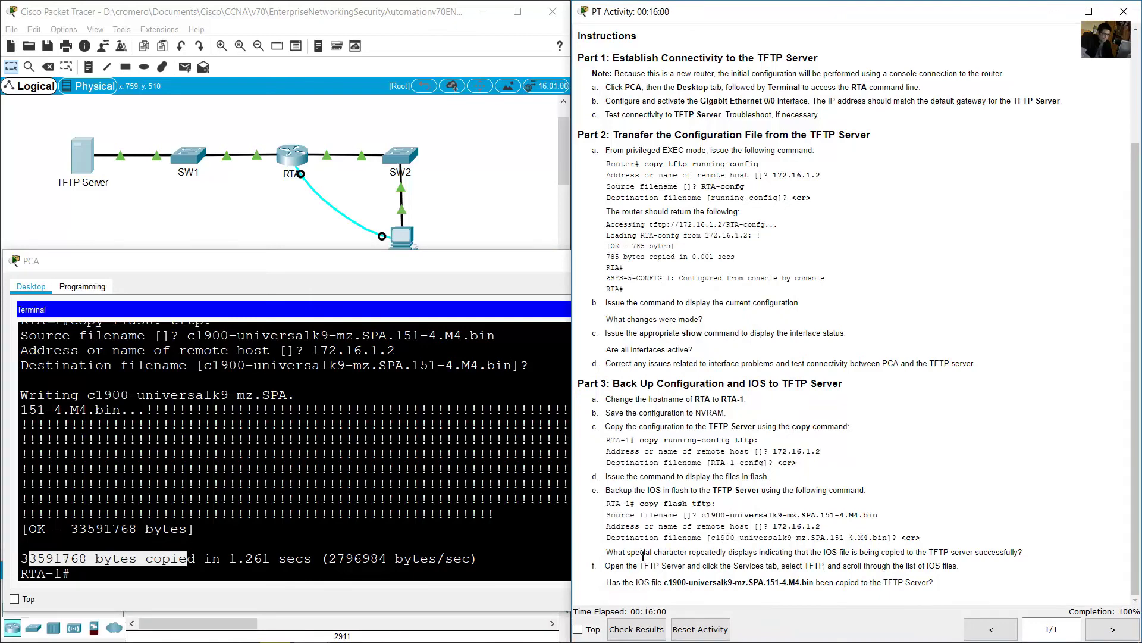
{"action": "left_click_drag", "start_coordinate": [611, 554], "coordinate": [1025, 555]}
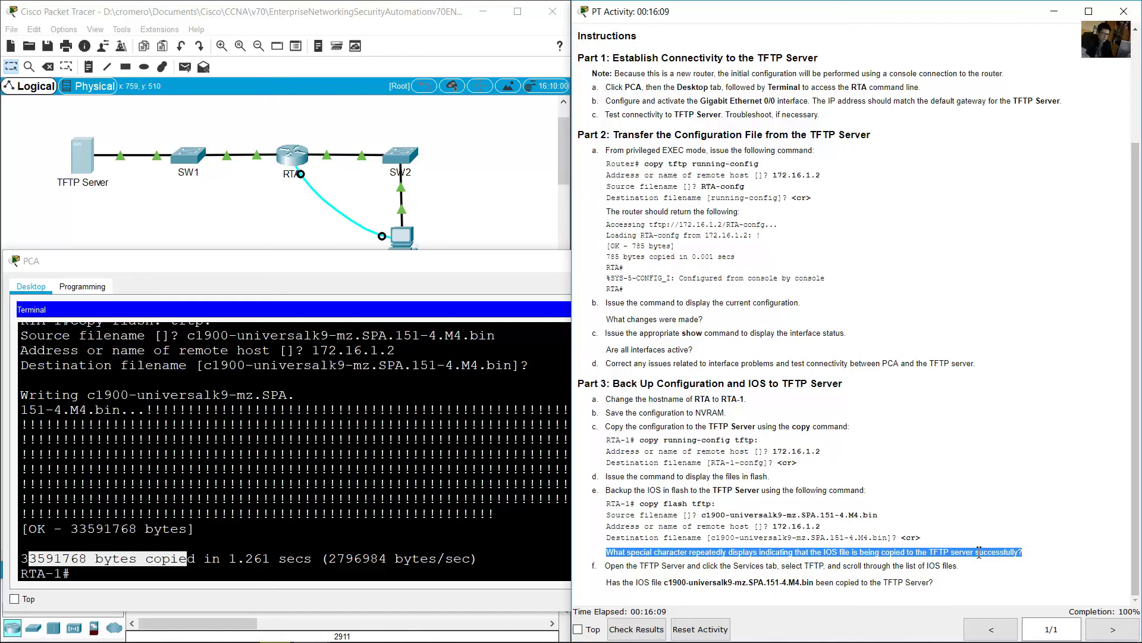
{"action": "left_click", "coordinate": [249, 467]}
{"action": "mouse_move", "coordinate": [248, 452]}
{"action": "left_mouse_down"}
{"action": "mouse_move", "coordinate": [586, 458]}
{"action": "mouse_move", "coordinate": [248, 451]}
{"action": "mouse_move", "coordinate": [265, 449]}
{"action": "left_mouse_up"}
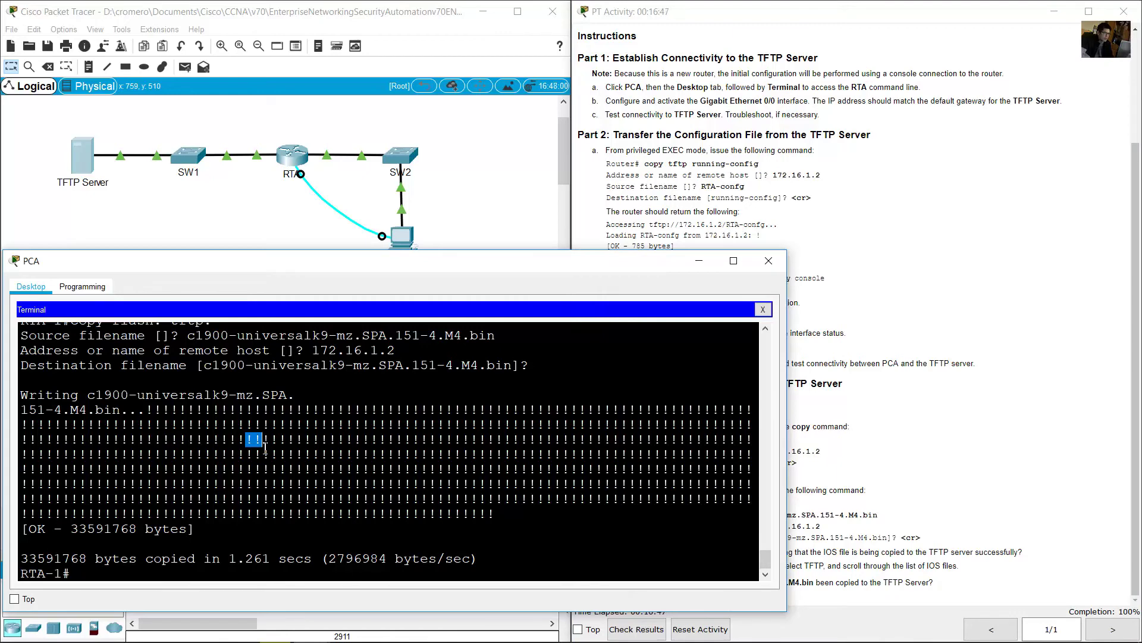
- Read instruction f of Part 3 and display the TFTP service's file list on the TFTP Server
{"action": "left_click", "coordinate": [808, 517]}
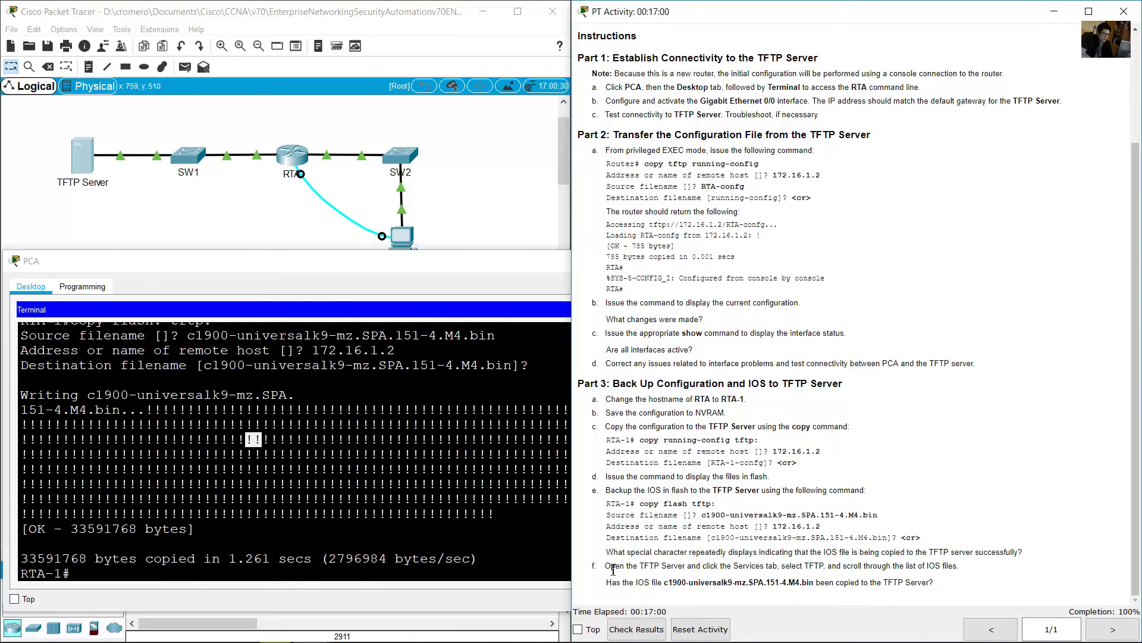
{"action": "left_click_drag", "start_coordinate": [611, 566], "coordinate": [940, 570]}
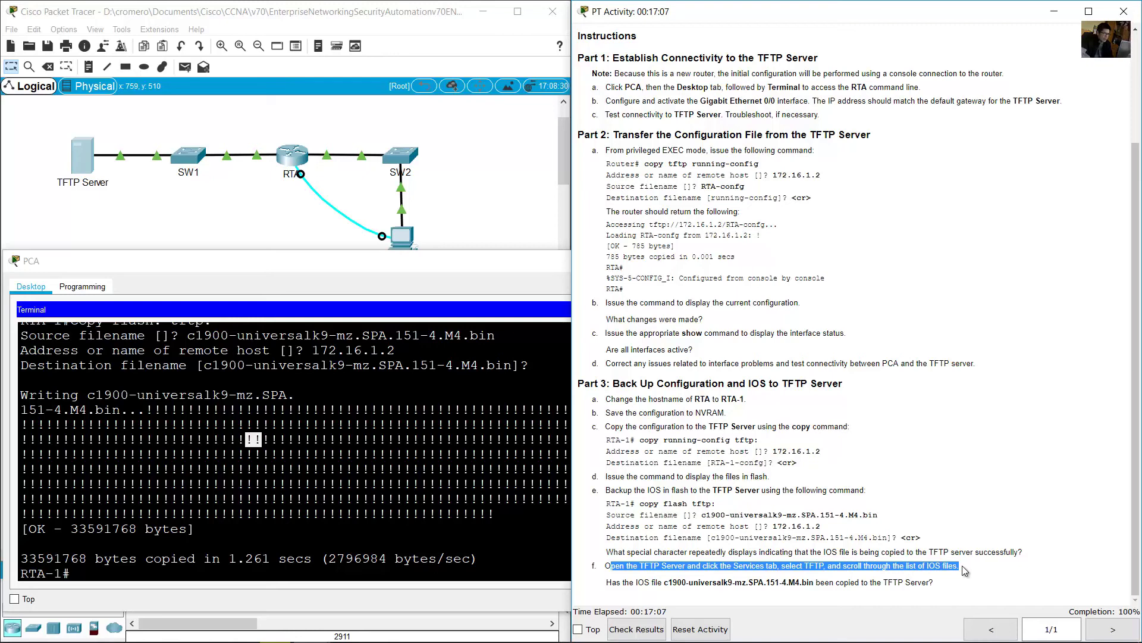
{"action": "left_click", "coordinate": [51, 201]}
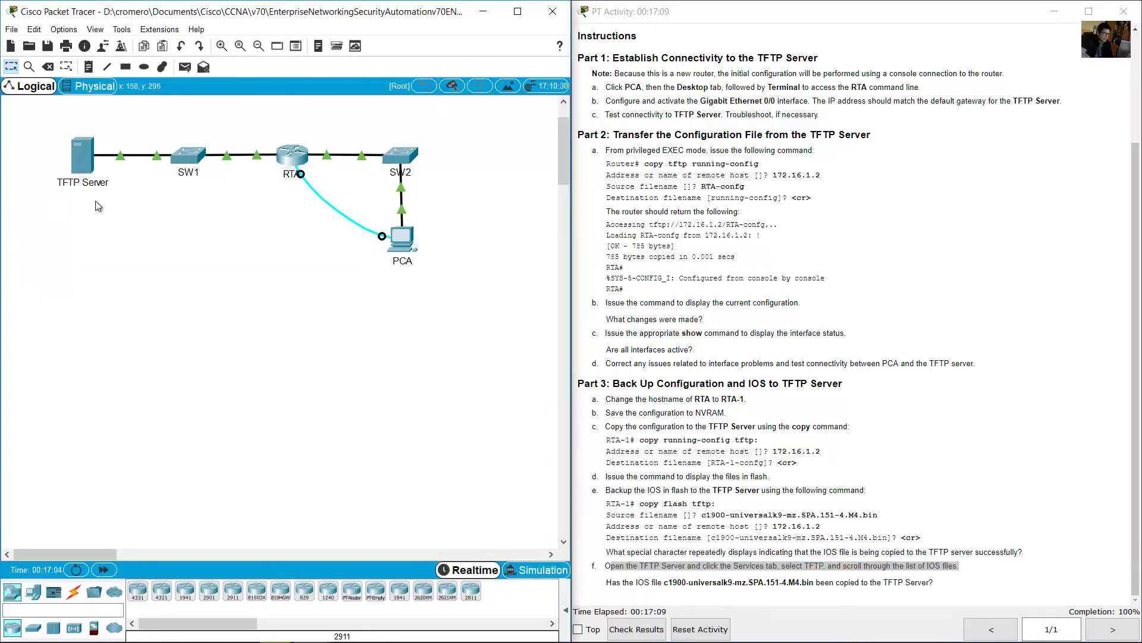
{"action": "left_click", "coordinate": [75, 158]}
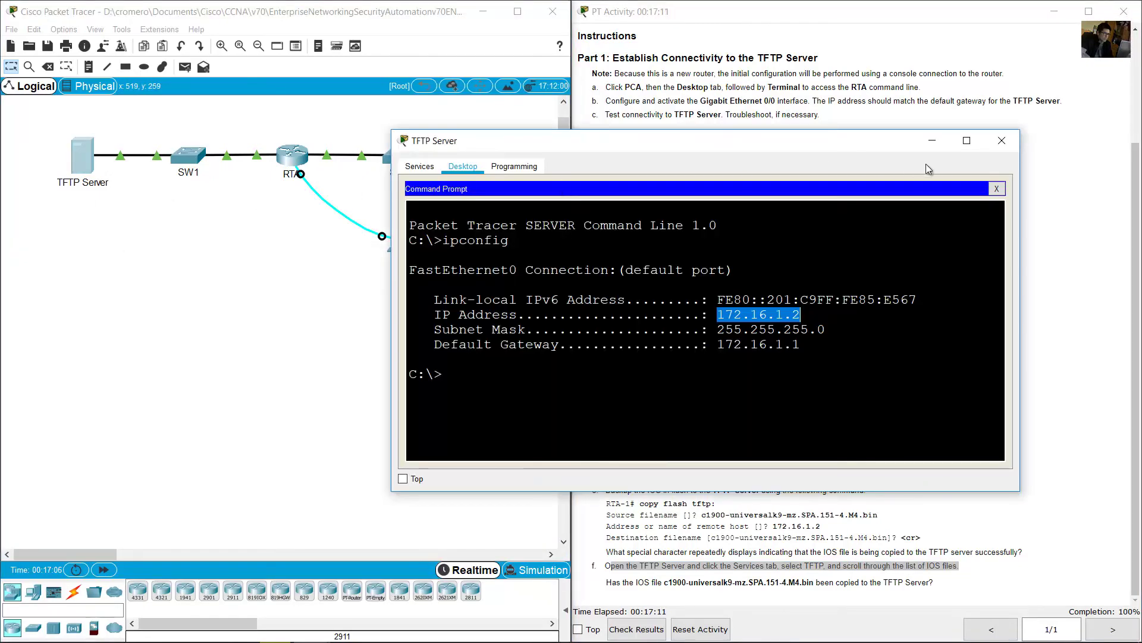
{"action": "left_click", "coordinate": [997, 189]}
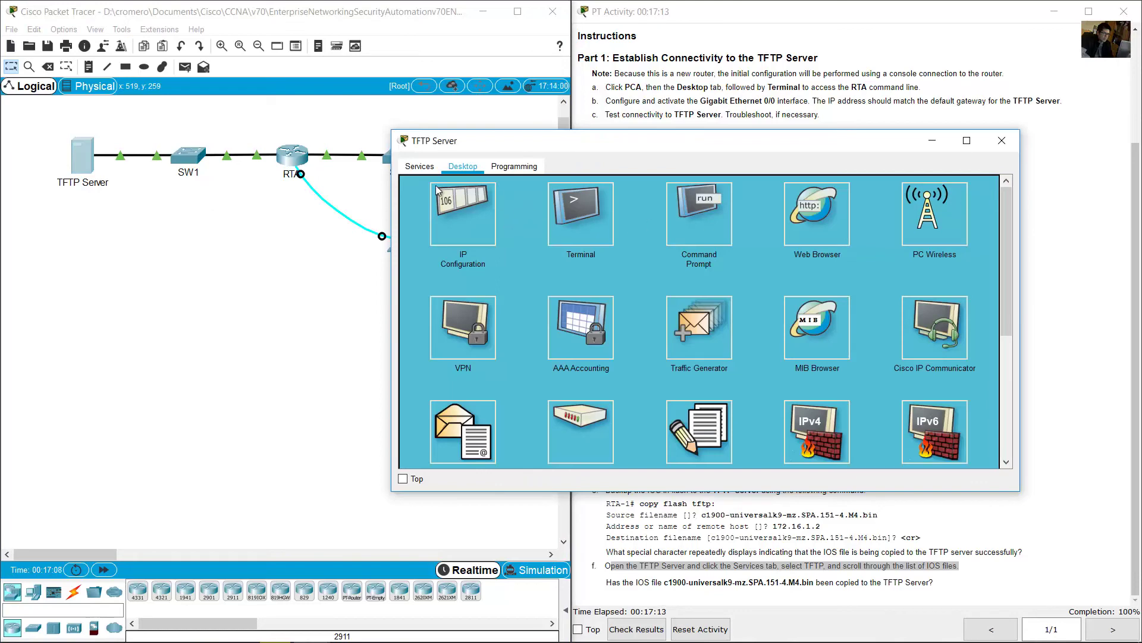
{"action": "left_click", "coordinate": [419, 167]}
{"action": "left_click", "coordinate": [440, 242]}
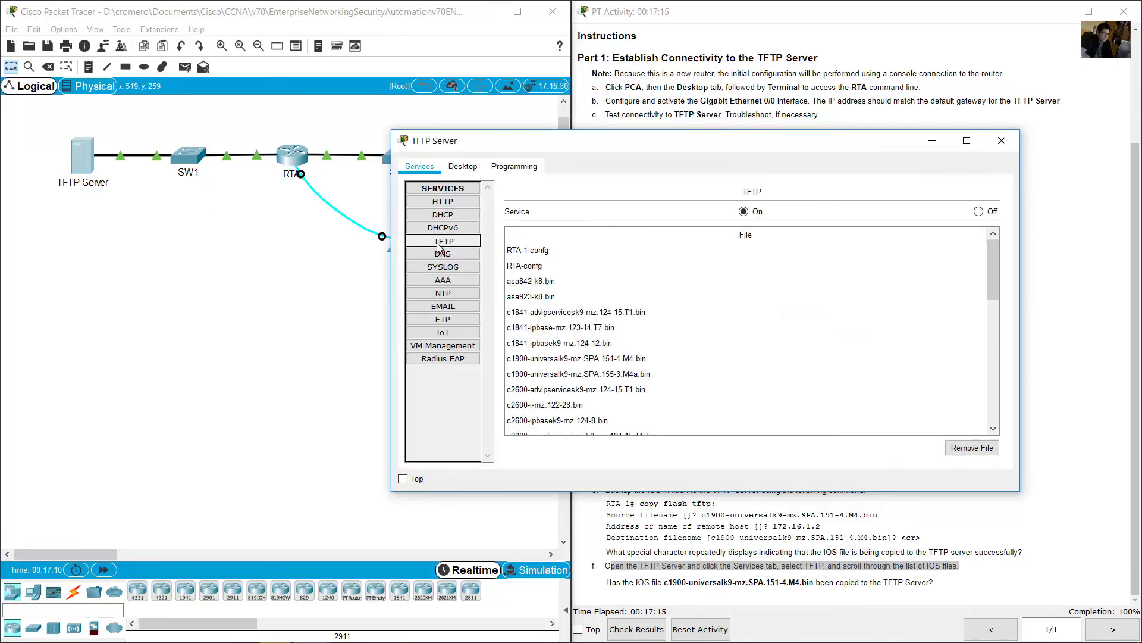
- Locate the RTA-1-confg backup in the TFTP Server's file list and look through the IOS files
{"action": "left_click_drag", "start_coordinate": [648, 141], "coordinate": [273, 258]}
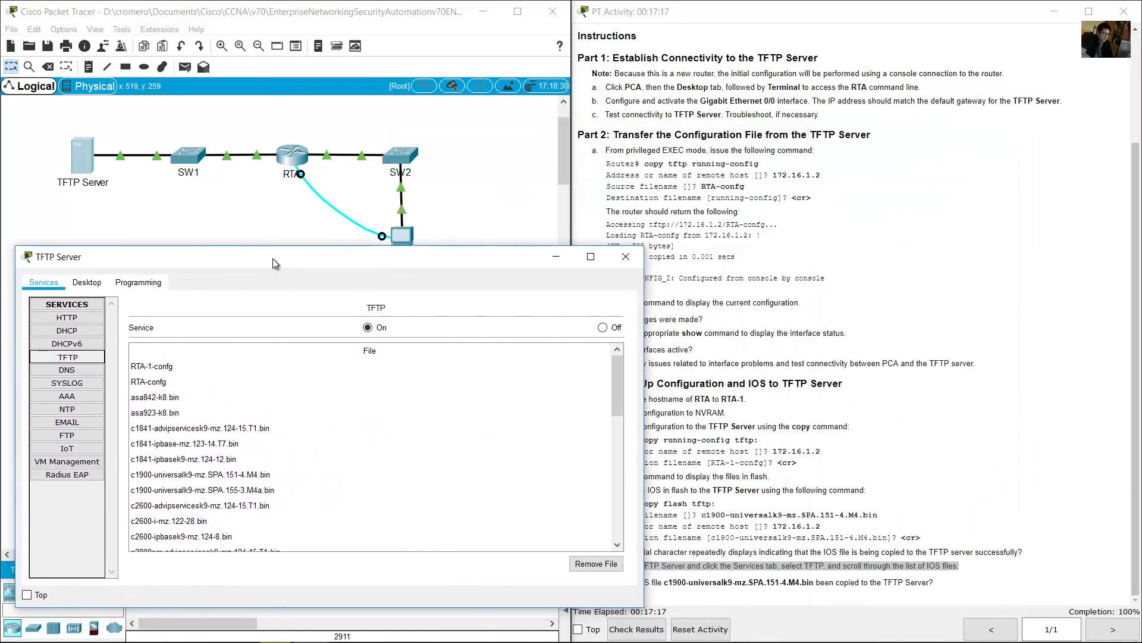
{"action": "left_click", "coordinate": [146, 367]}
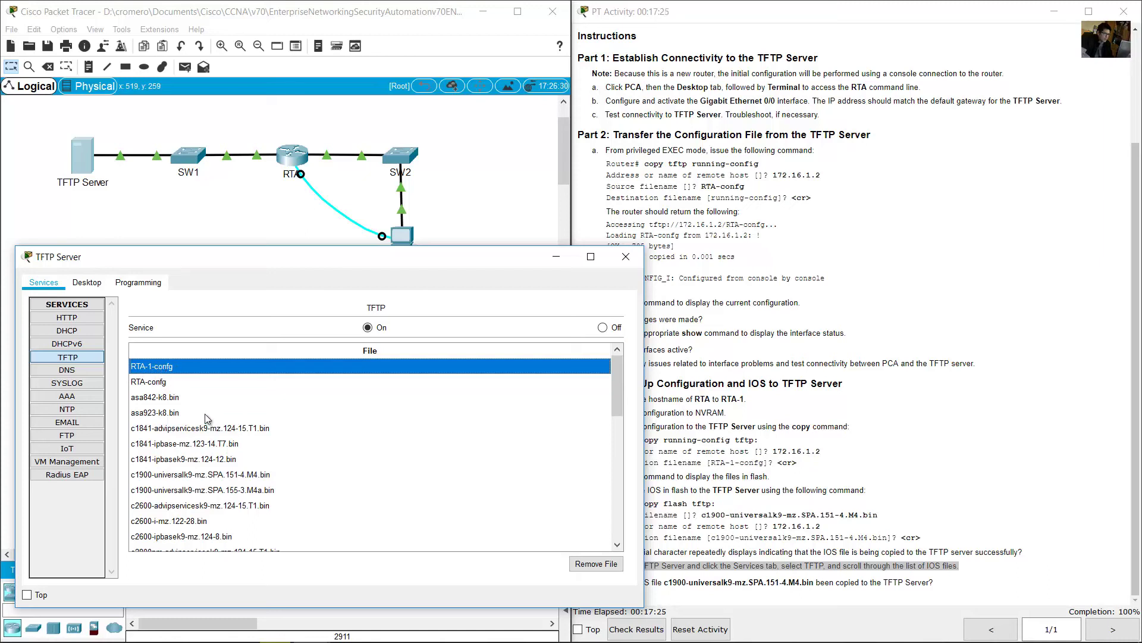
{"action": "scroll", "coordinate": [207, 420], "scroll_direction": "down", "scroll_amount": 1}
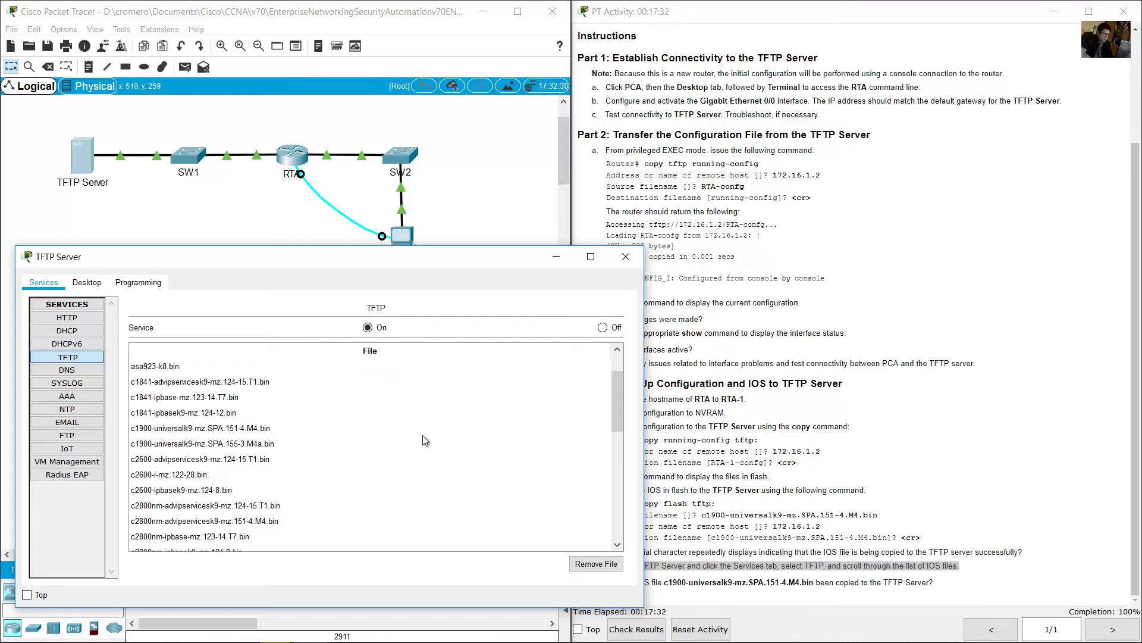
- Compare the IOS copy's destination filename in PCA's terminal with the matching entry in the TFTP Server's file list
{"action": "left_click", "coordinate": [337, 242]}
{"action": "left_click", "coordinate": [414, 239]}
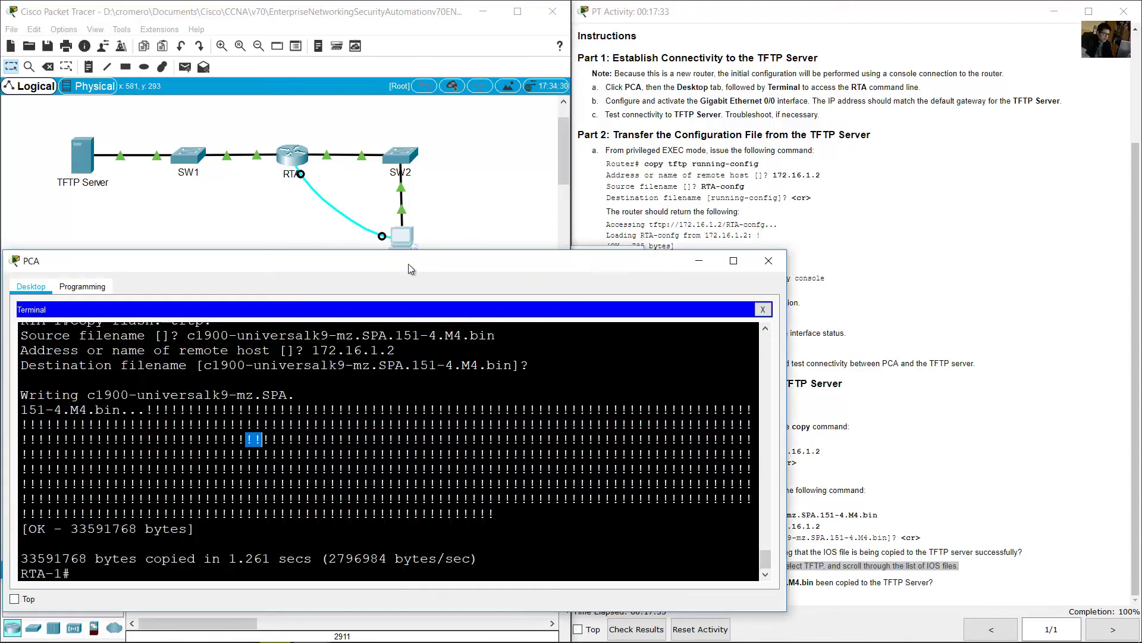
{"action": "scroll", "coordinate": [335, 505], "scroll_direction": "up", "scroll_amount": 2}
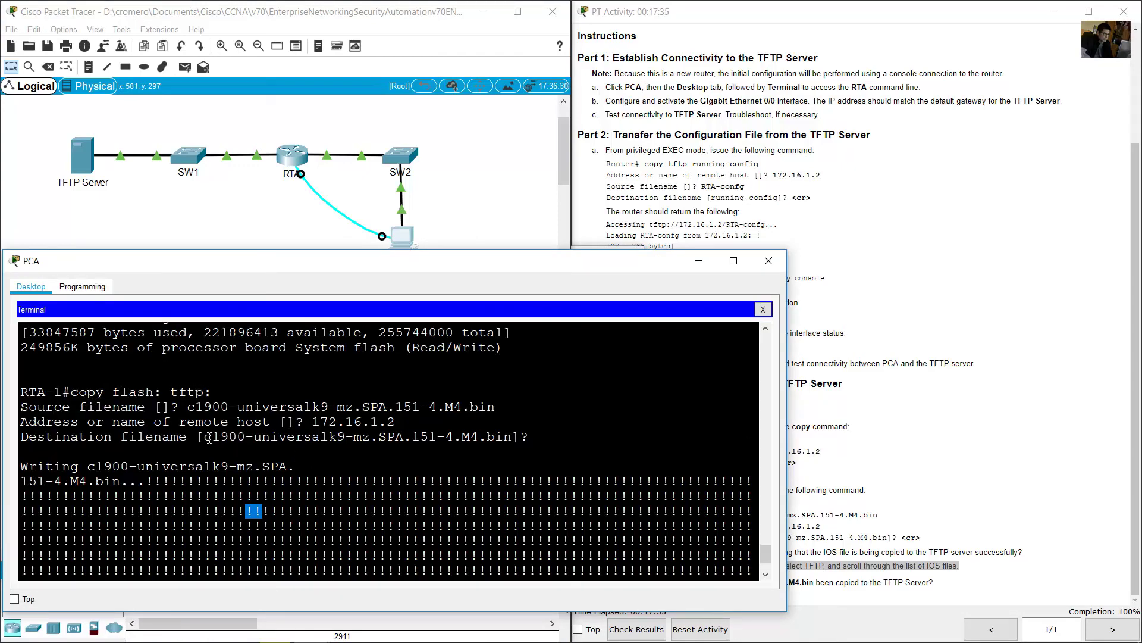
{"action": "left_click_drag", "start_coordinate": [205, 437], "coordinate": [506, 439]}
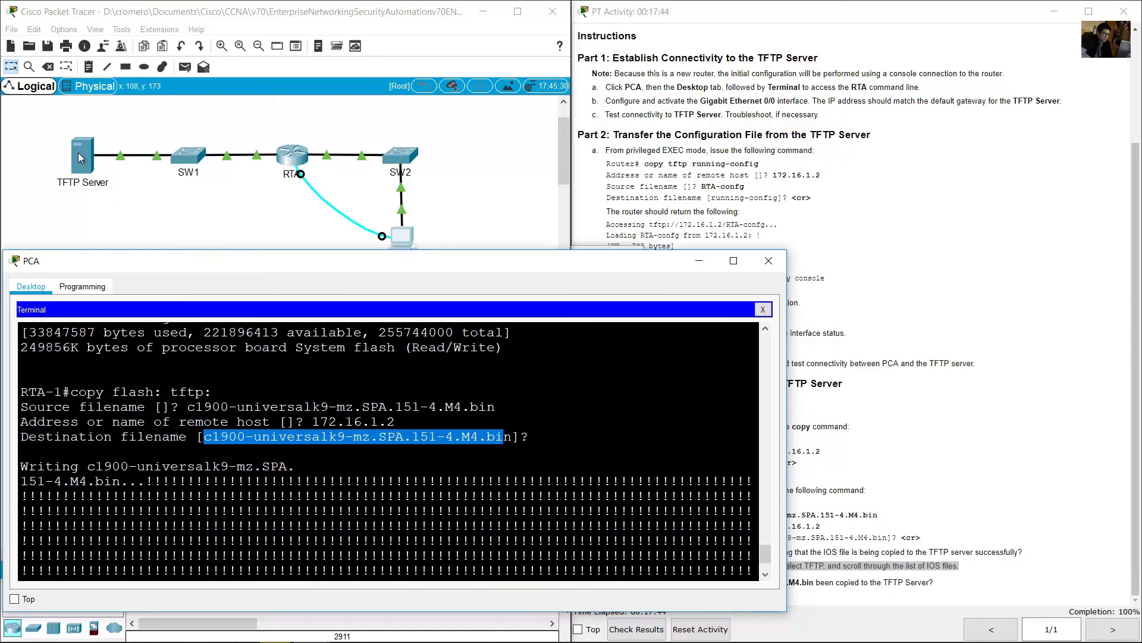
{"action": "left_click", "coordinate": [82, 157]}
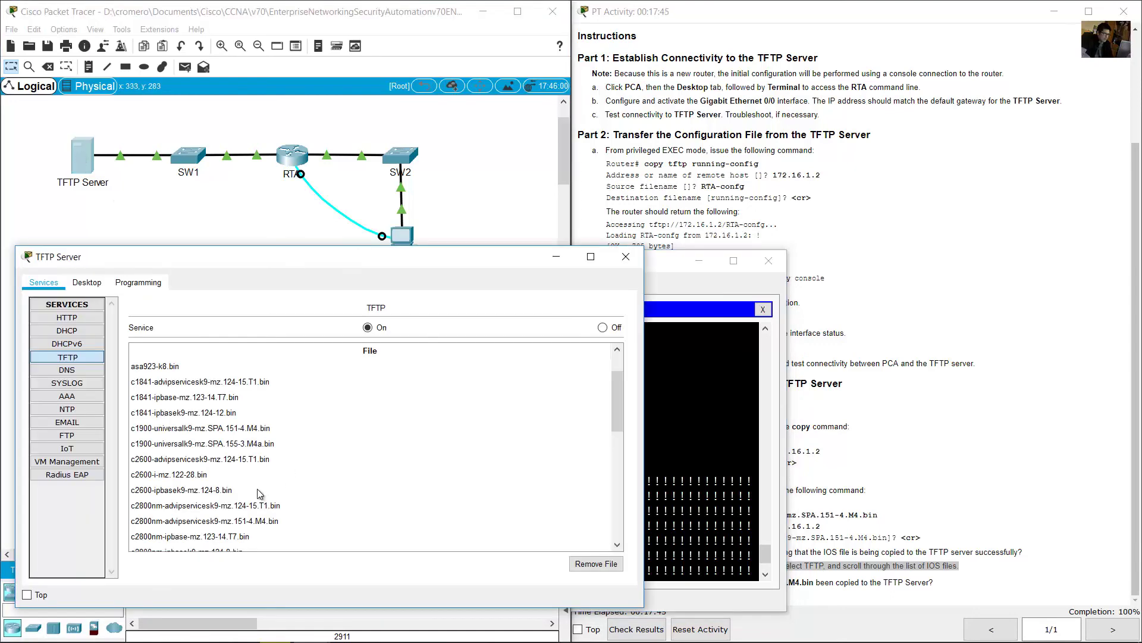
{"action": "left_click", "coordinate": [215, 432]}
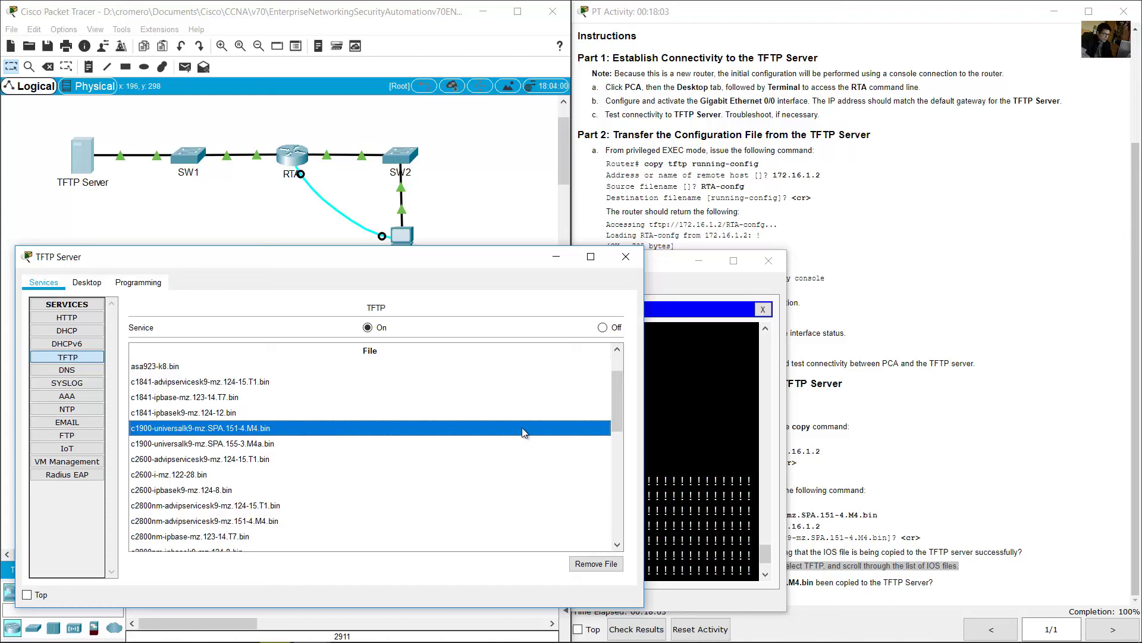
- Read the final Part 3 question and check the TFTP Server's file list for c1900-universalk9-mz.SPA.151-4.M4.bin
{"action": "mouse_move", "coordinate": [621, 400]}
{"action": "left_mouse_down"}
{"action": "mouse_move", "coordinate": [617, 511]}
{"action": "mouse_move", "coordinate": [613, 381]}
{"action": "left_mouse_up"}
{"action": "left_click", "coordinate": [909, 349]}
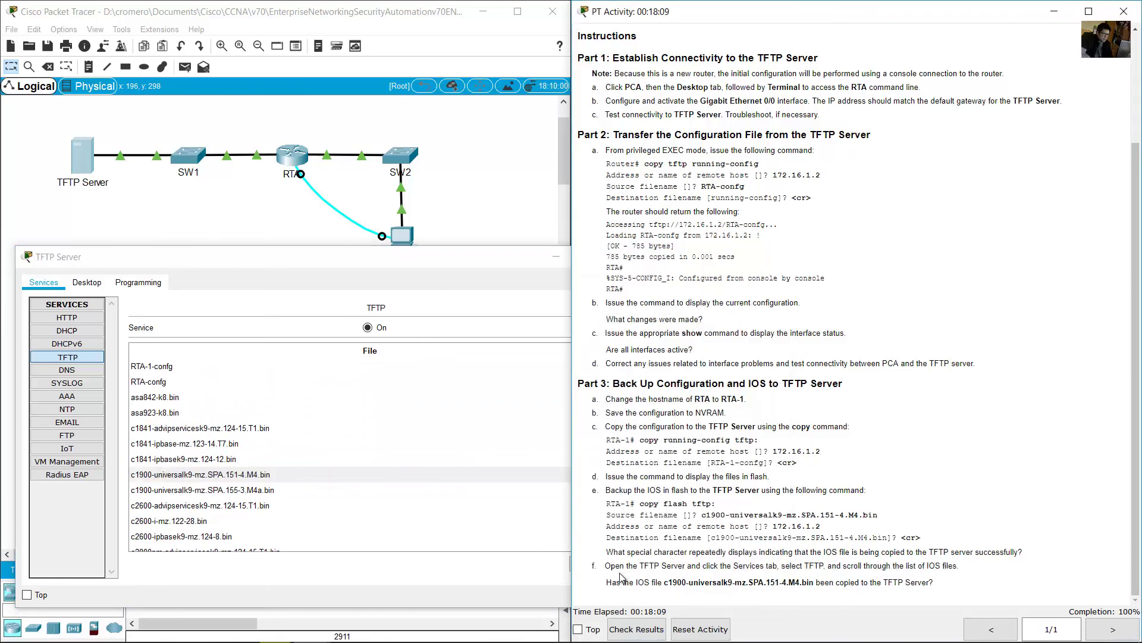
{"action": "left_click_drag", "start_coordinate": [623, 584], "coordinate": [940, 581]}
{"action": "left_click", "coordinate": [747, 584]}
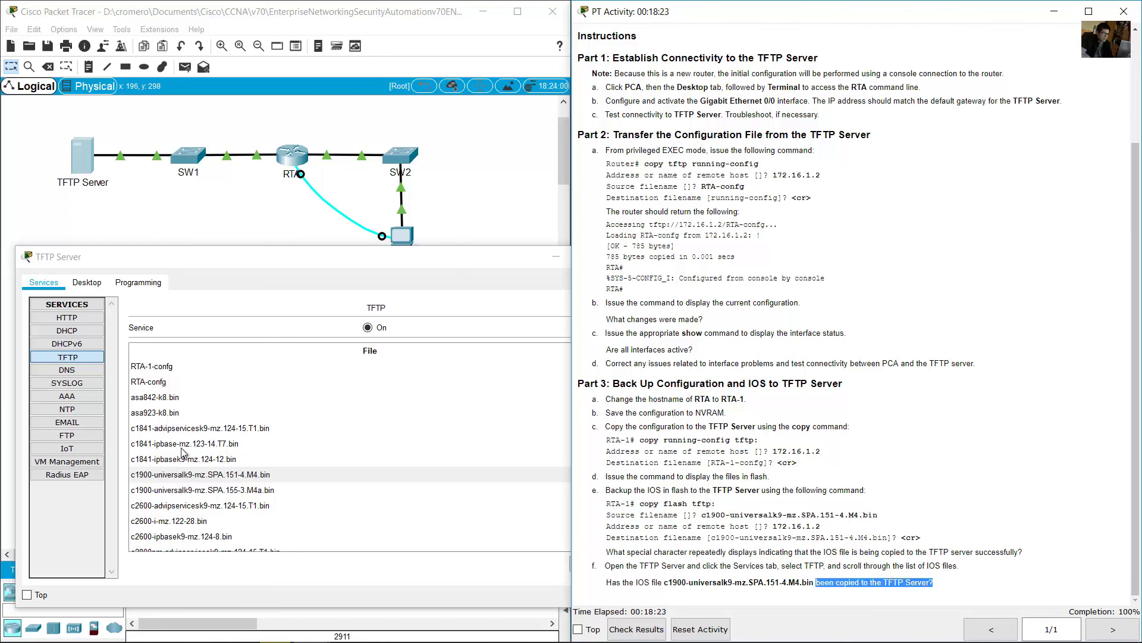
{"action": "left_click", "coordinate": [190, 476]}
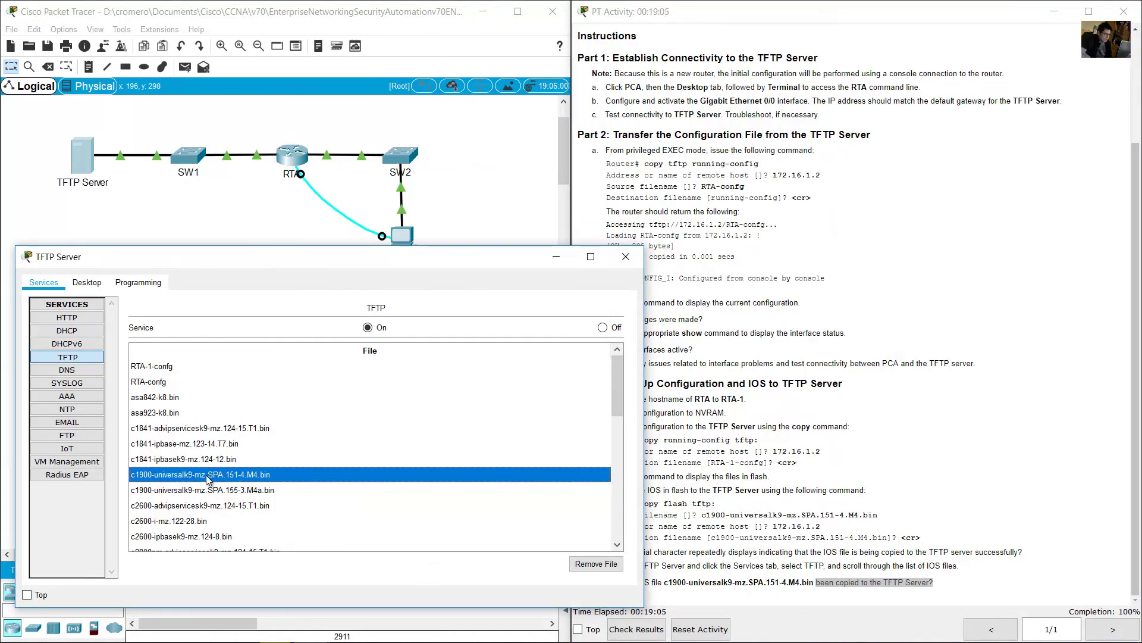
{"action": "left_click", "coordinate": [1069, 595]}
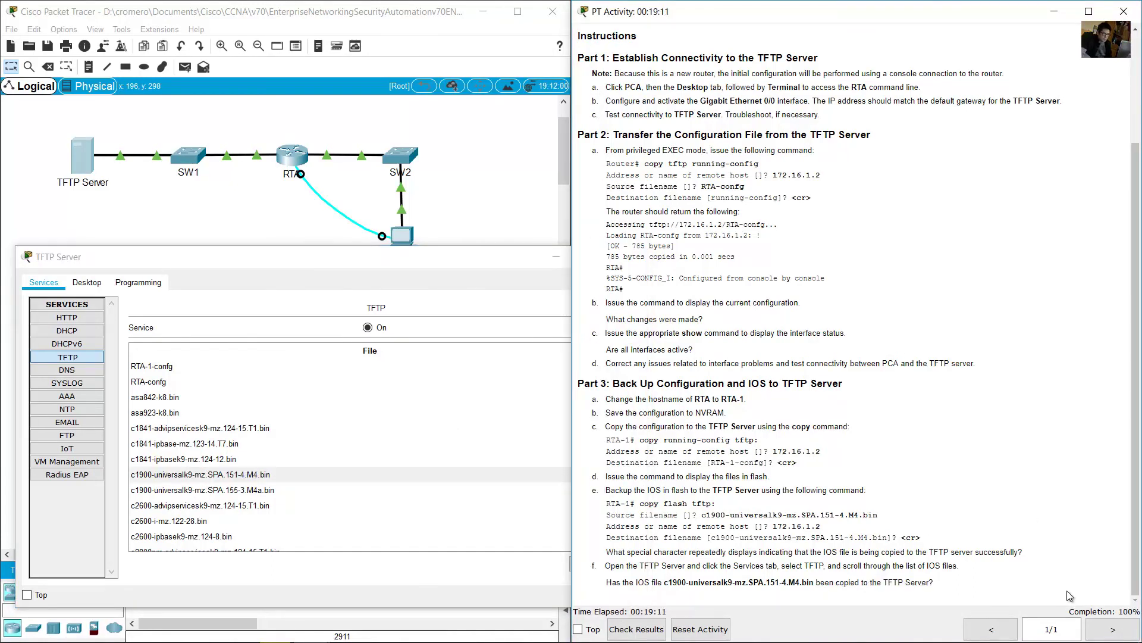